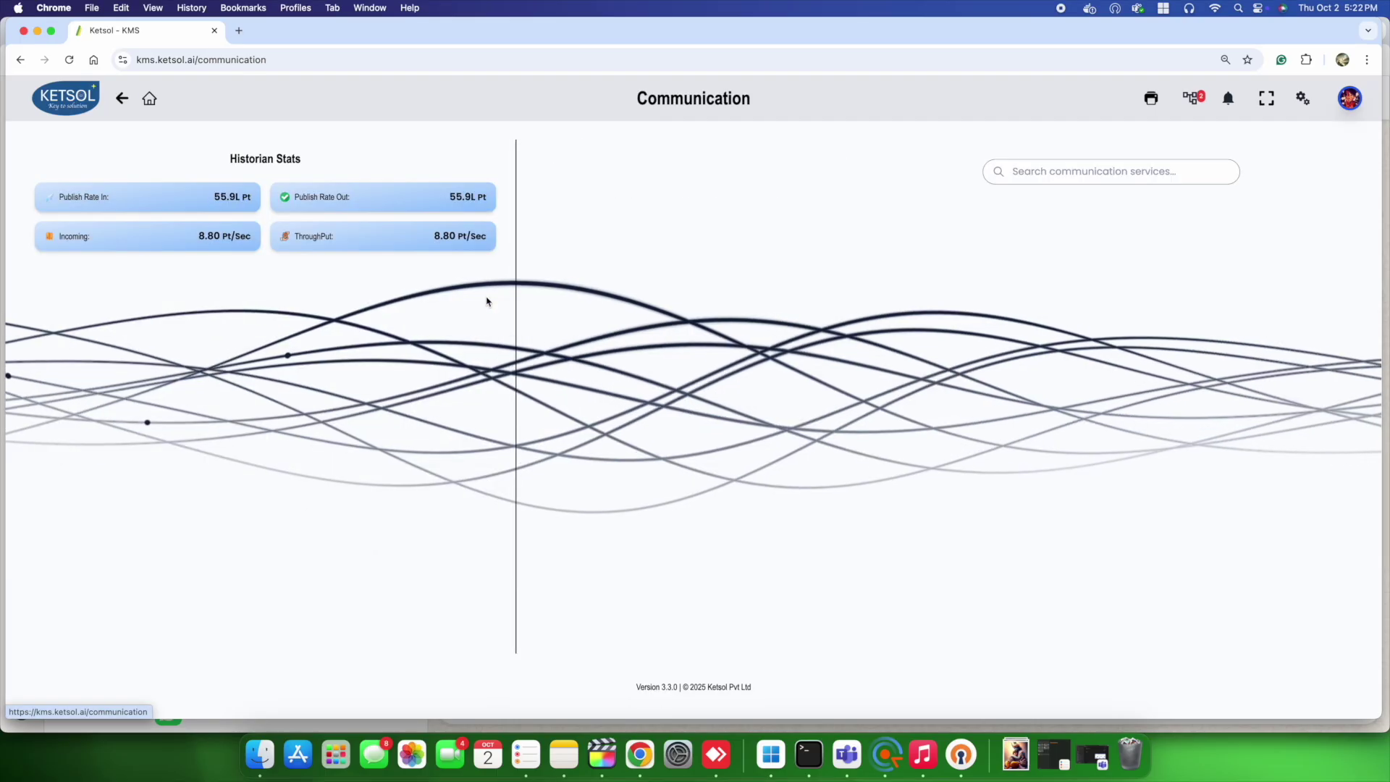
- Create a Modbus TCP connection with ETL name plcq, IP 192.168.2.80 and port 502
left_click(1126, 278)
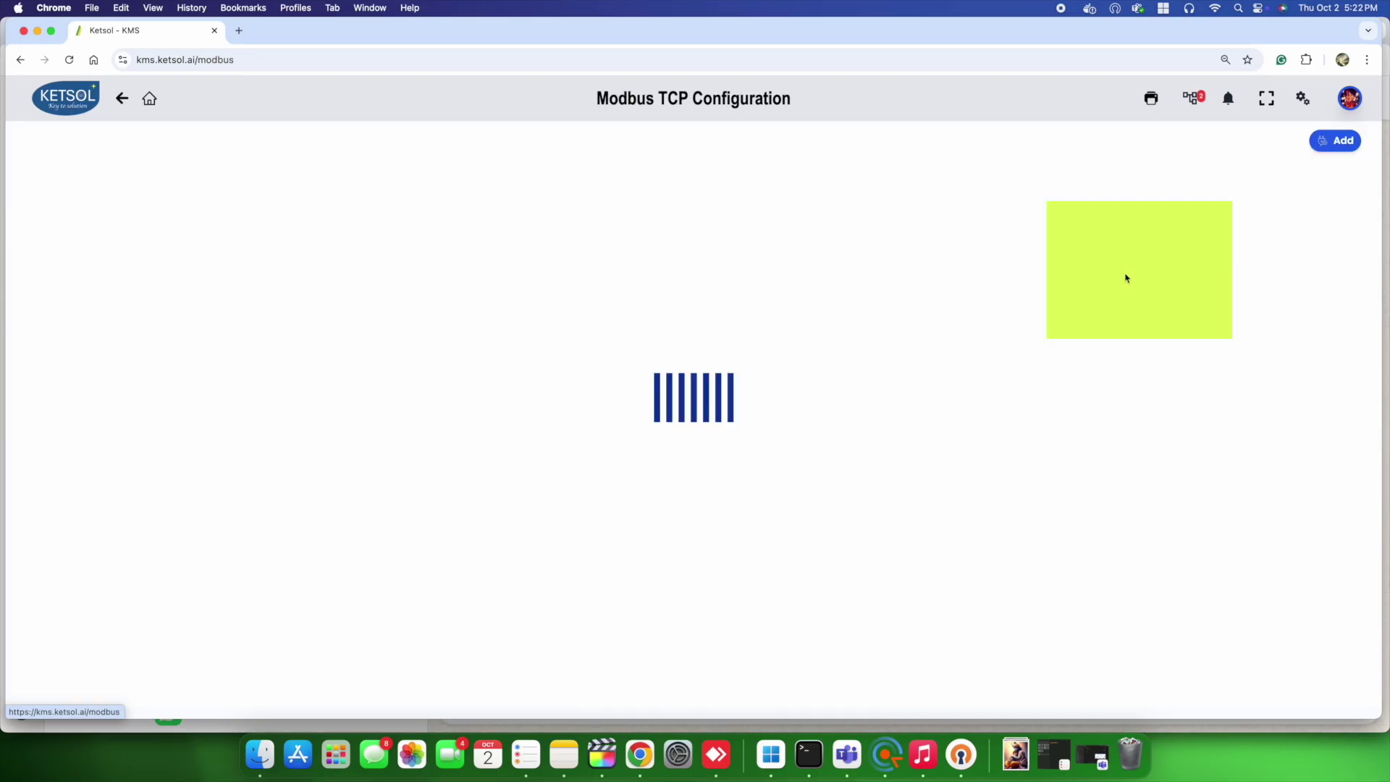
left_click(1335, 140)
left_click(714, 375)
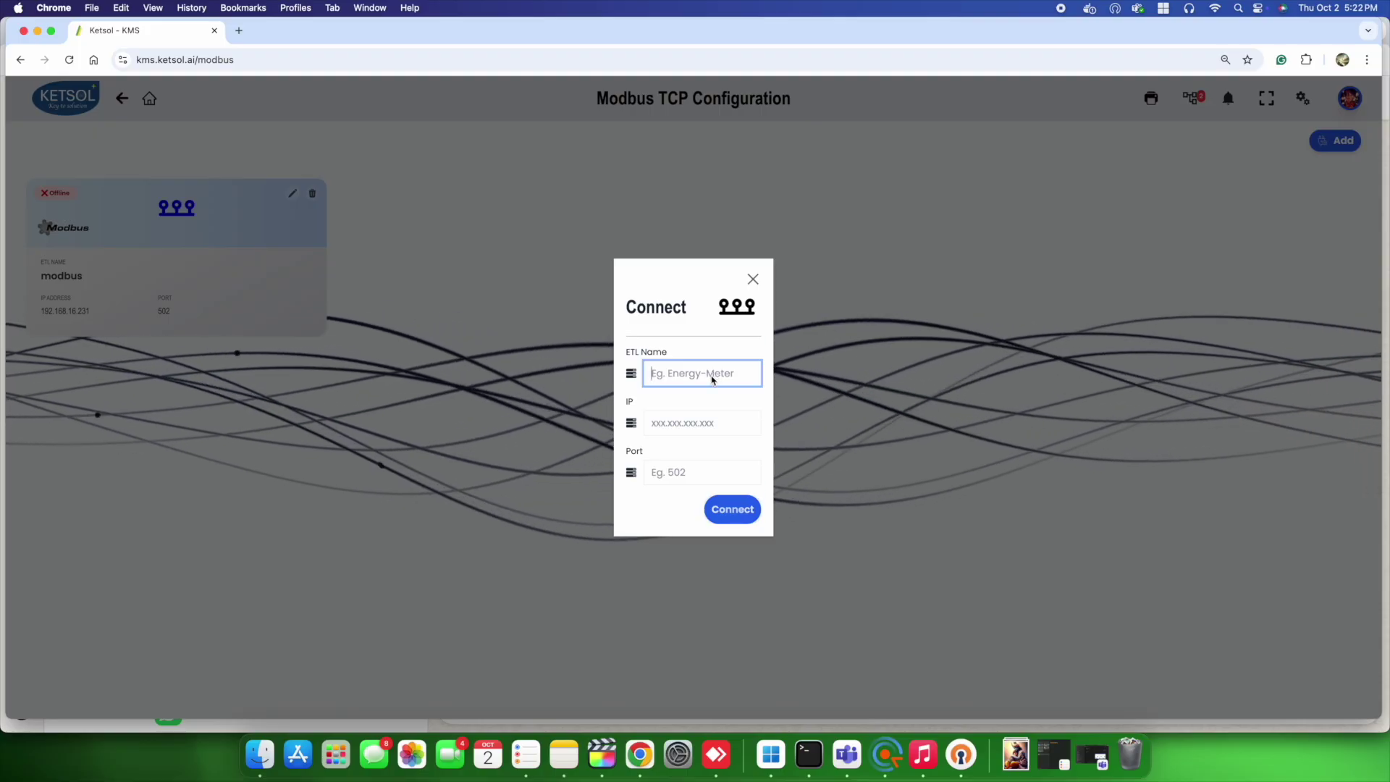
type("plcq")
left_click(673, 424)
type("192.168.2.80")
key("Tab")
type("502")
left_click(733, 510)
- Add a Modbus group named Meter1 to the new connection
left_click(538, 398)
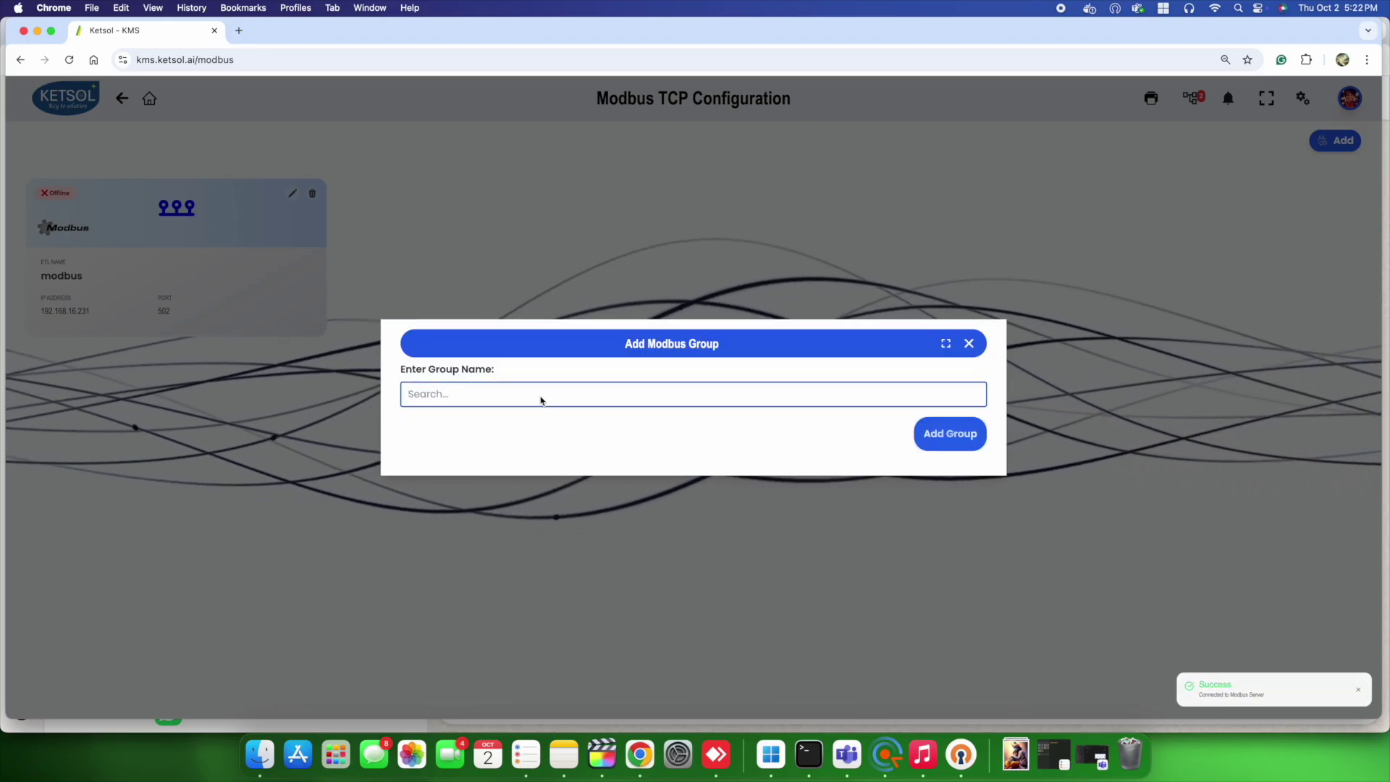
type("Meter1")
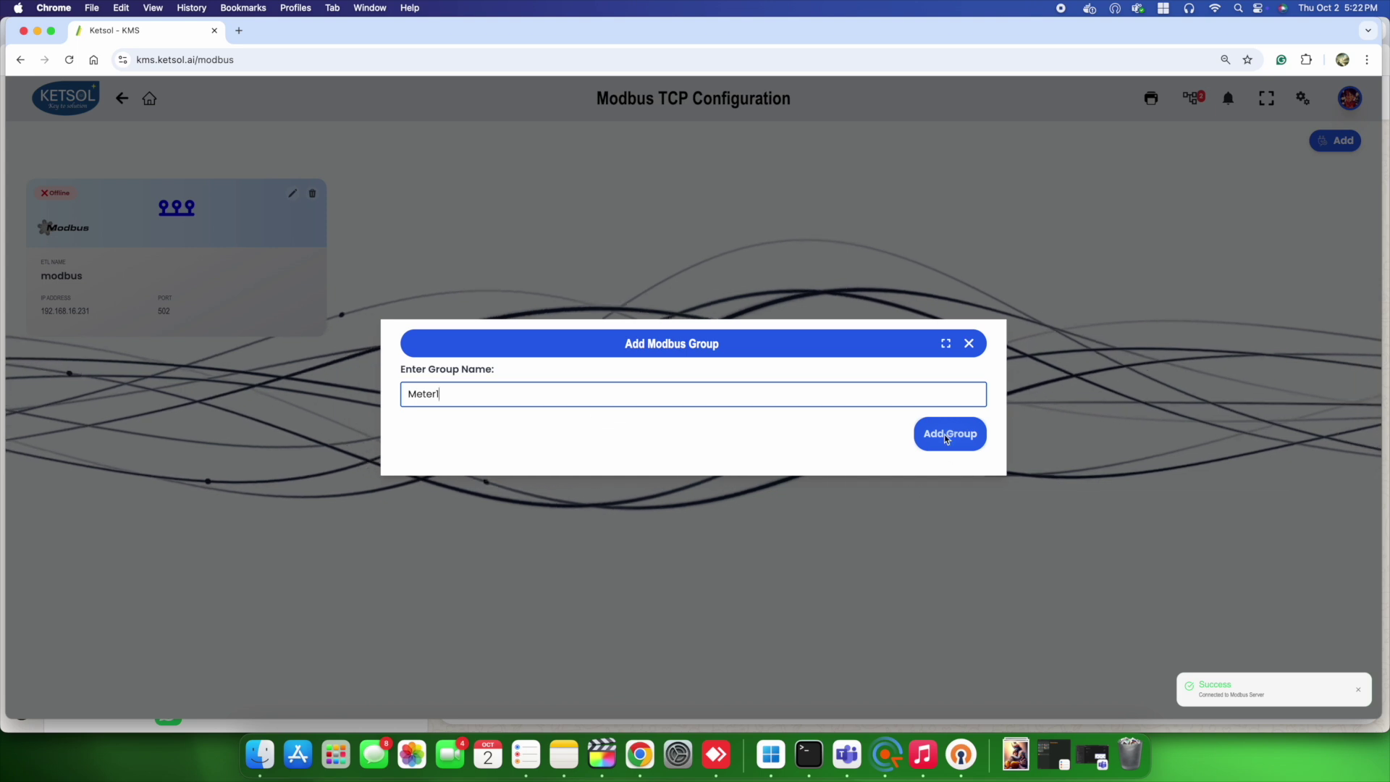
key("Return")
- Add a tag block to Meter1 with device ID 1, start address 119, function call FC3 and quantity 4
left_click(458, 424)
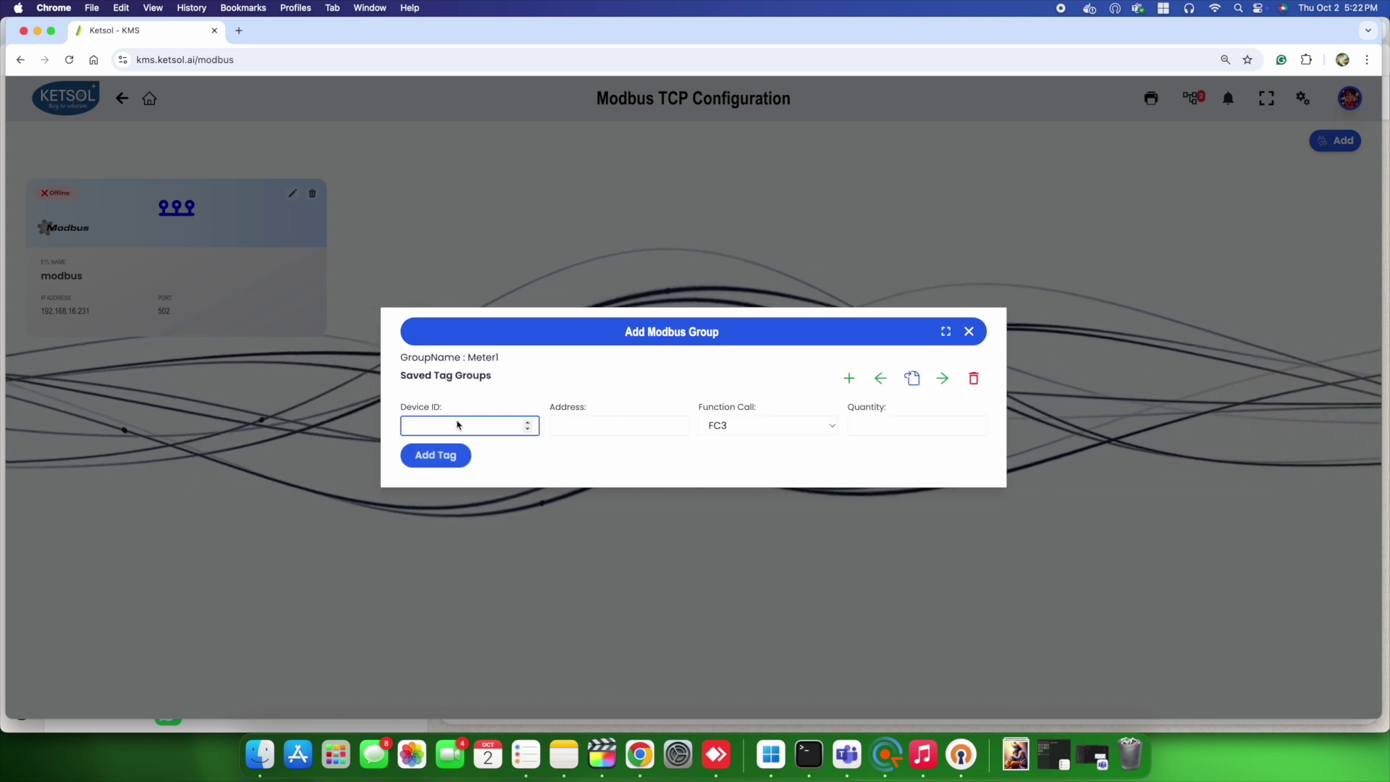
type("1")
key("Tab")
type("119")
key("Tab")
key("Tab")
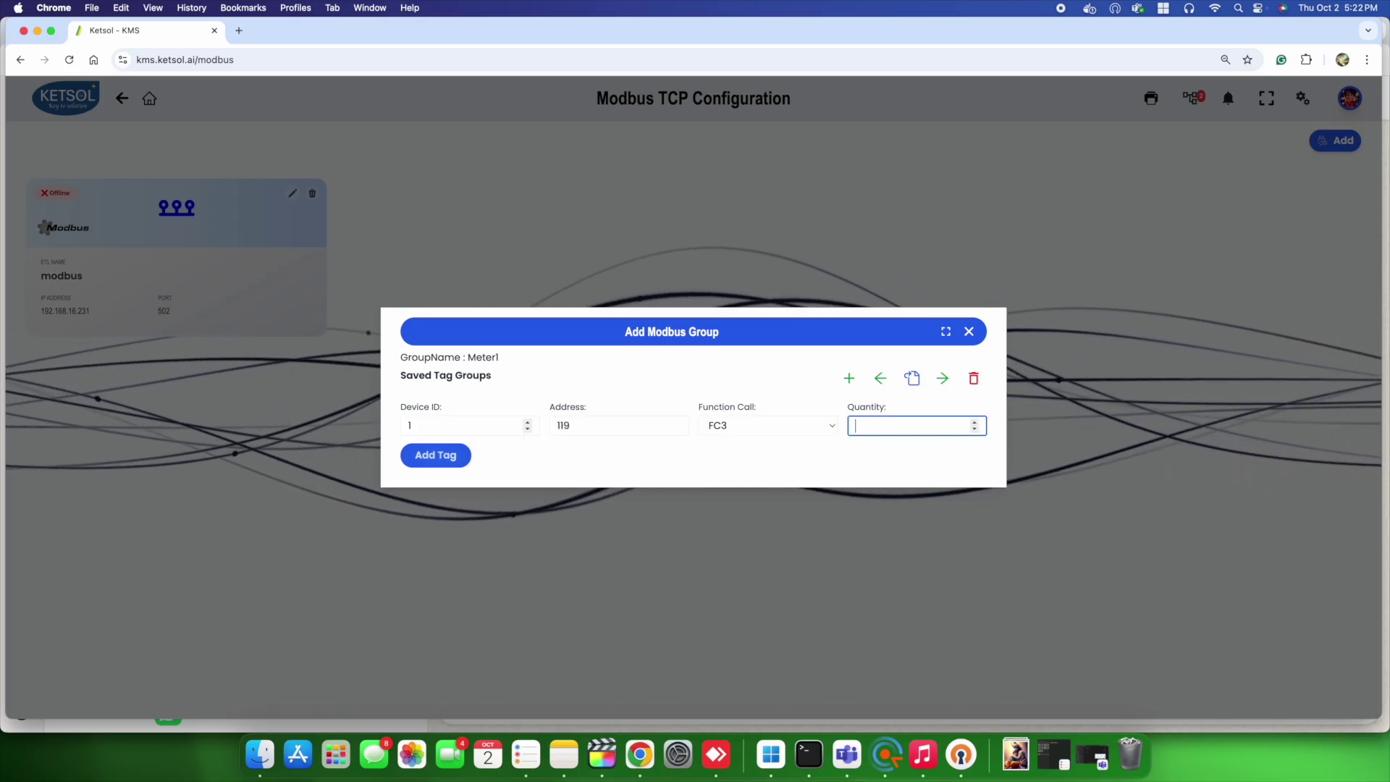
type("4")
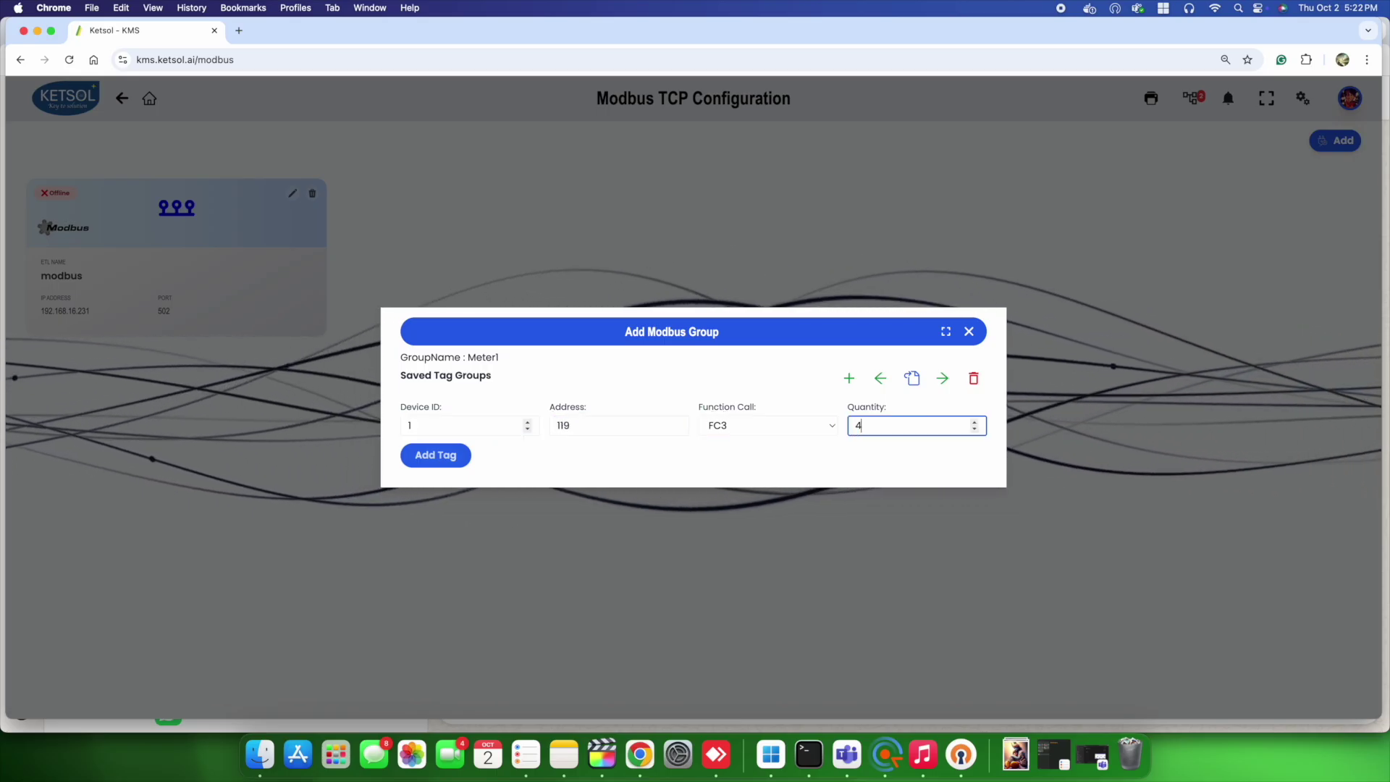
left_click(464, 457)
- Name tag 119 Voltage and tag 121 Current, both Floating Pt, and enable database storage for all the group's tags
left_click(495, 372)
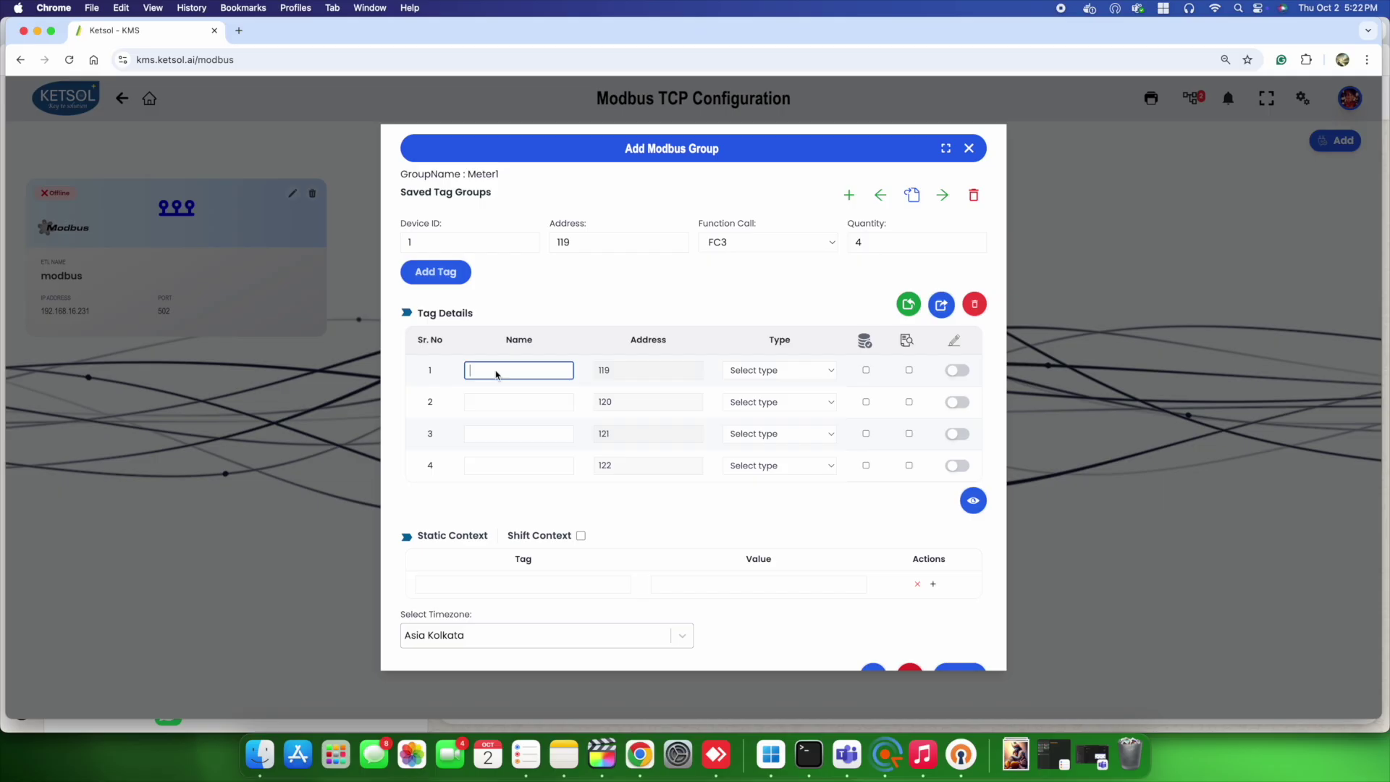
type("Voltage")
left_click(779, 370)
left_click(753, 433)
left_click(507, 434)
type("Current")
left_click(780, 434)
left_click(779, 496)
left_click(864, 340)
- Add a static context entry to the group with tag Meter and value Meter1
left_click(446, 584)
type("Meter")
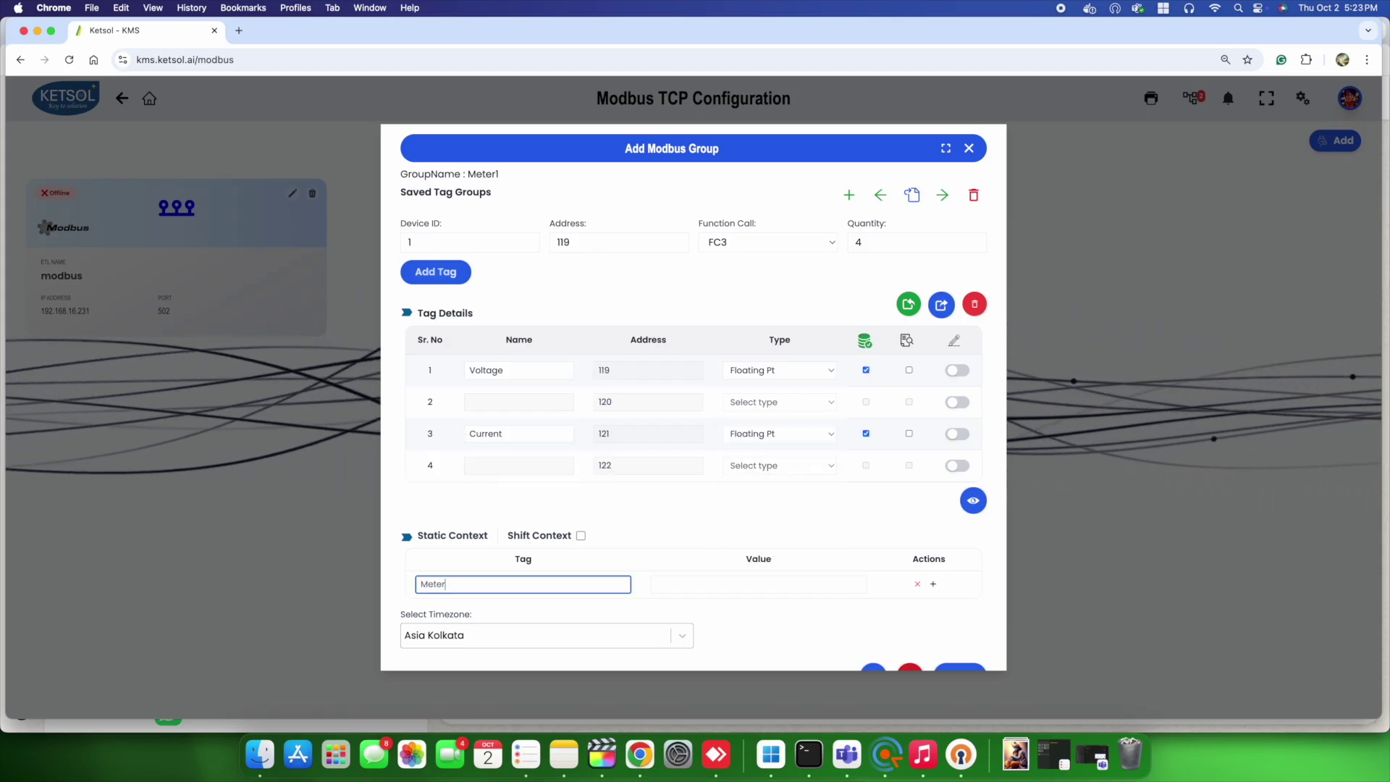
left_click(679, 581)
type("Meter1")
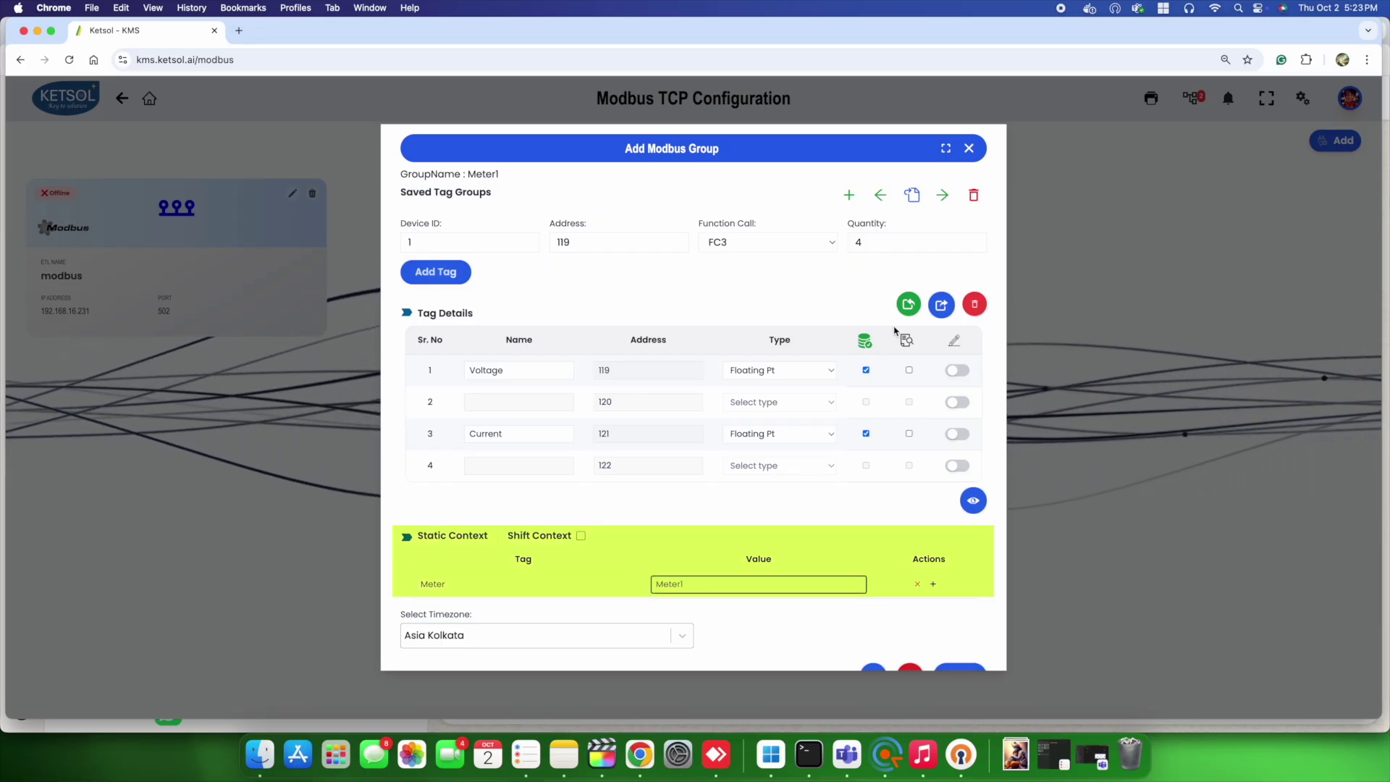
- Open the tag group configuration for Meter1 and set its logic type to Cyclic Time
left_click(850, 198)
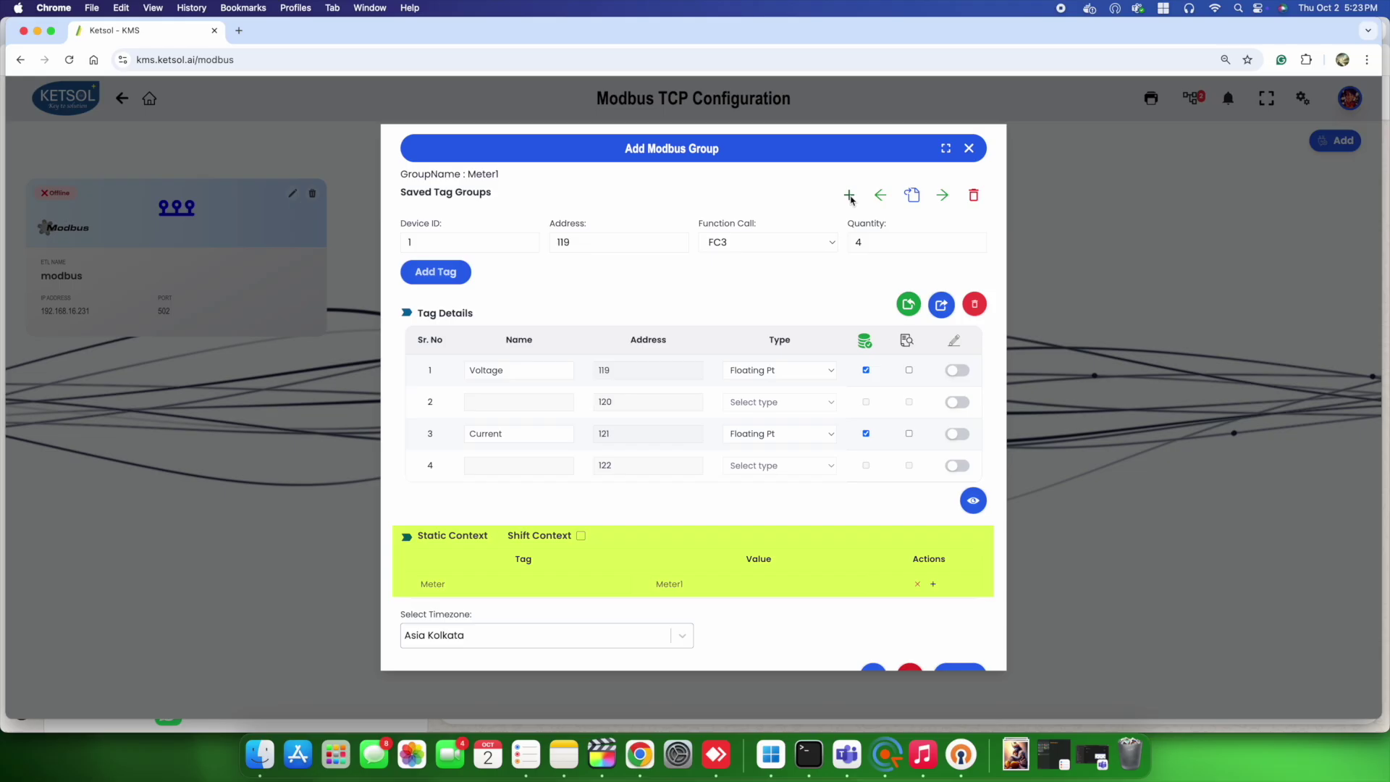
left_click(849, 196)
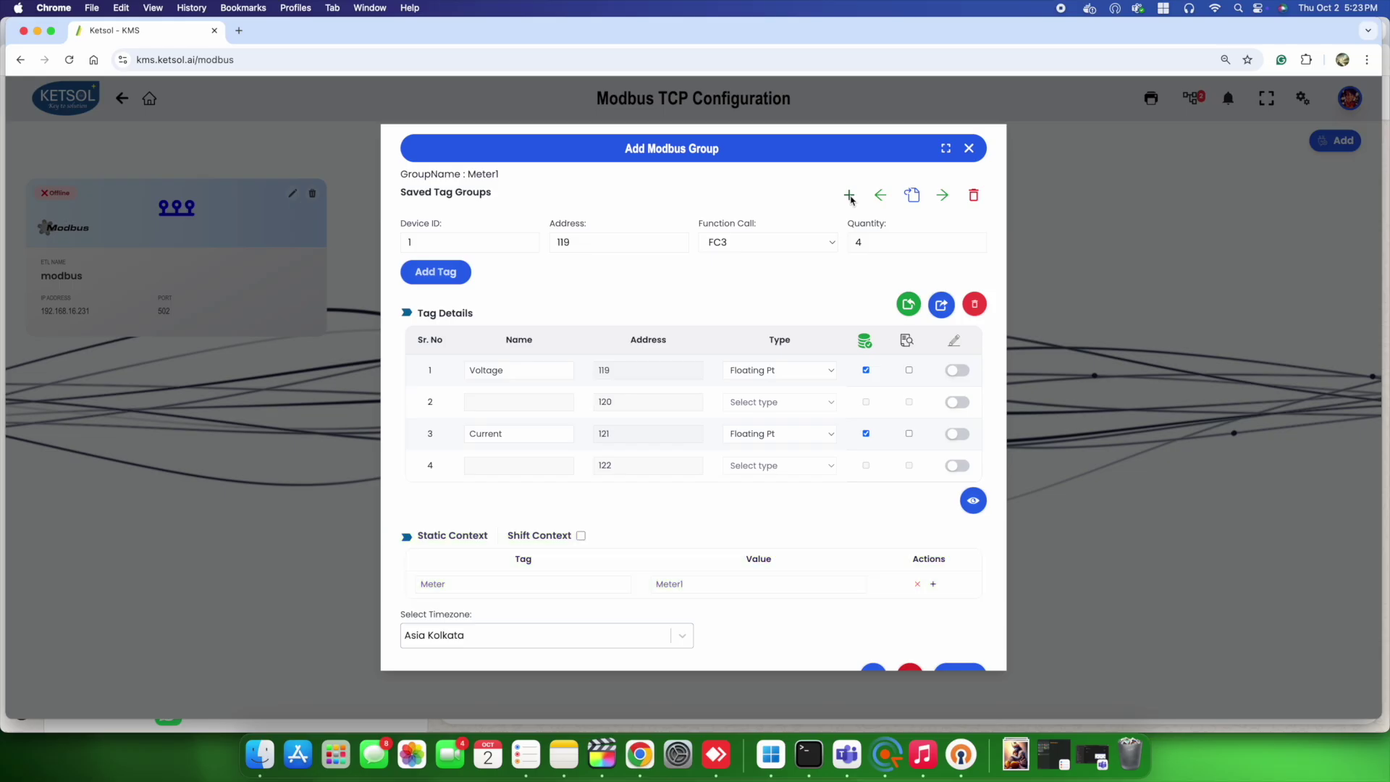
scroll(934, 593, "down", 1)
left_click(910, 637)
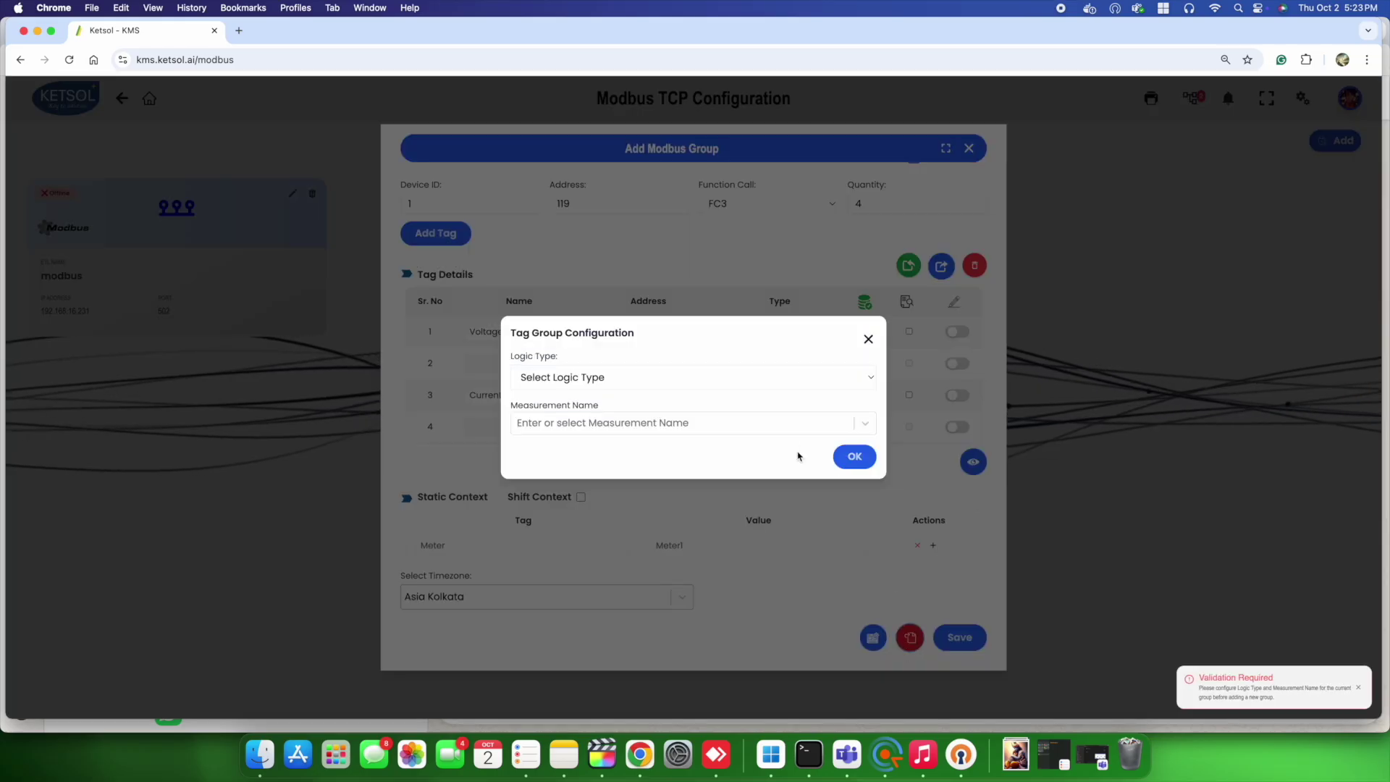
left_click(724, 377)
left_click(649, 432)
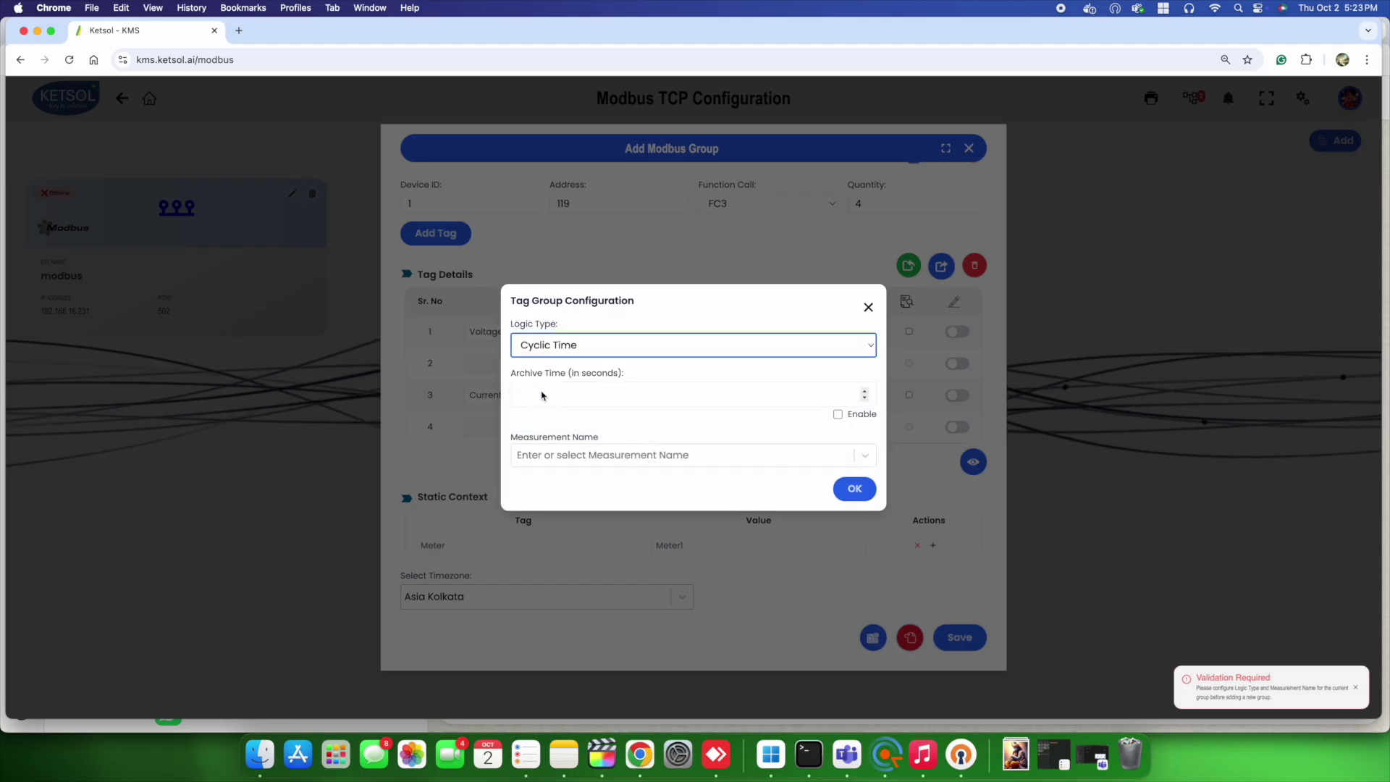
- Set Meter1's archive time to 10 seconds, create the measurement name EMS1 and confirm the configuration
left_click(545, 395)
type("10")
key("Tab")
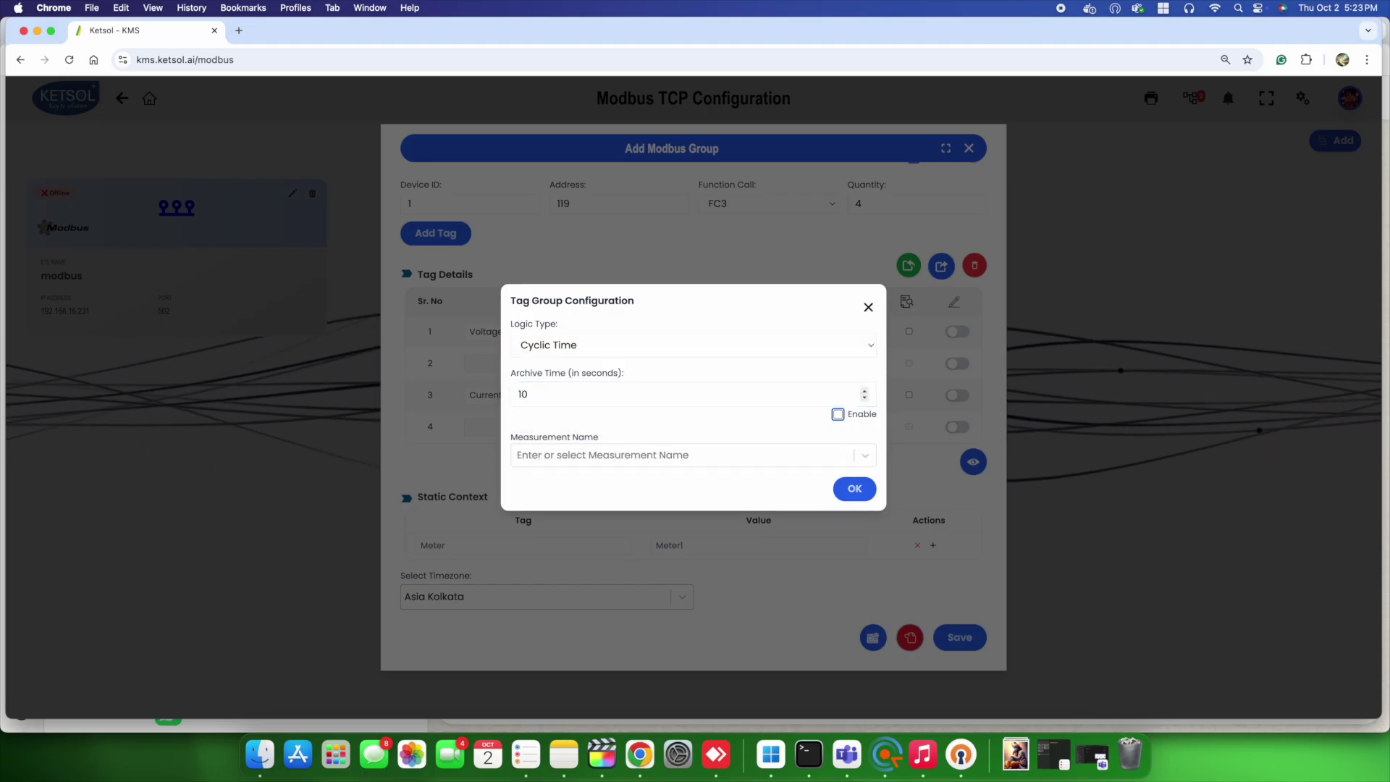
left_click(564, 456)
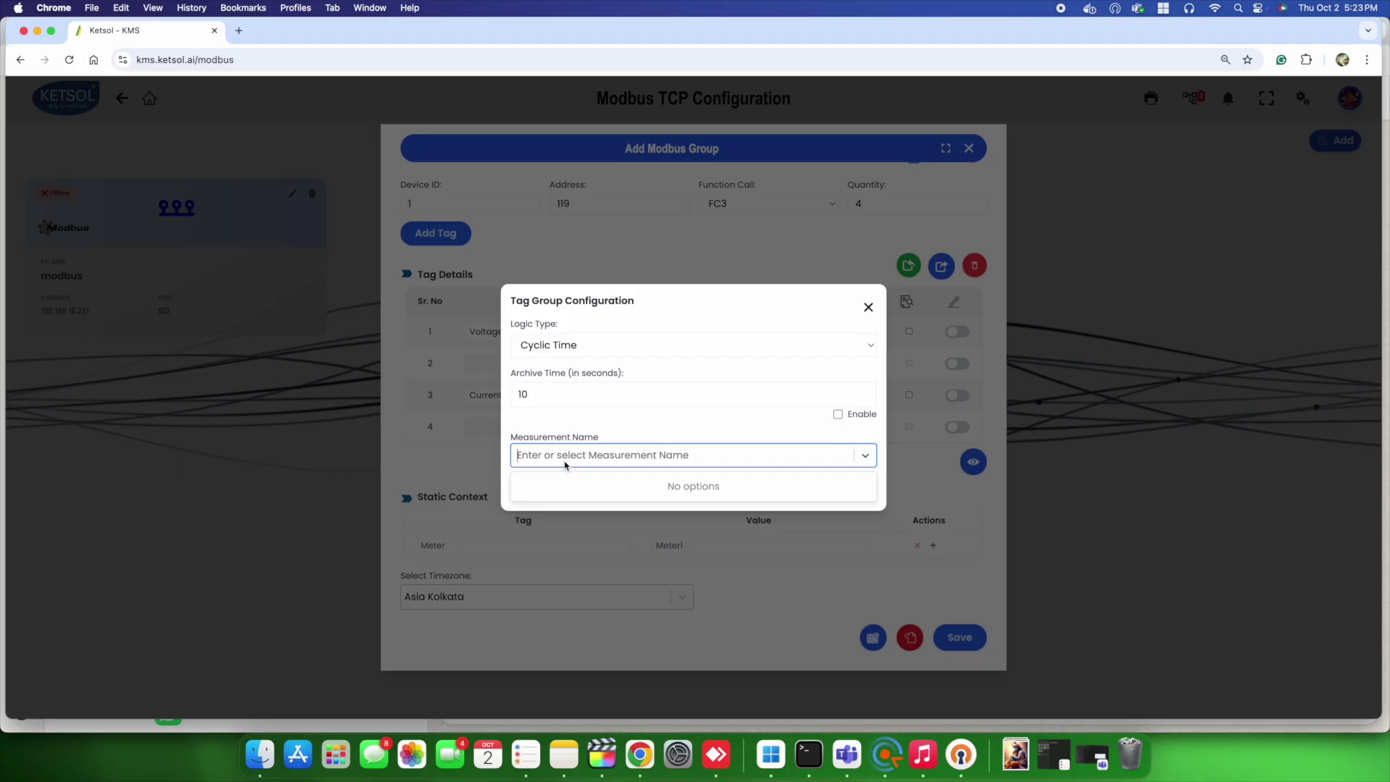
type("EMS1")
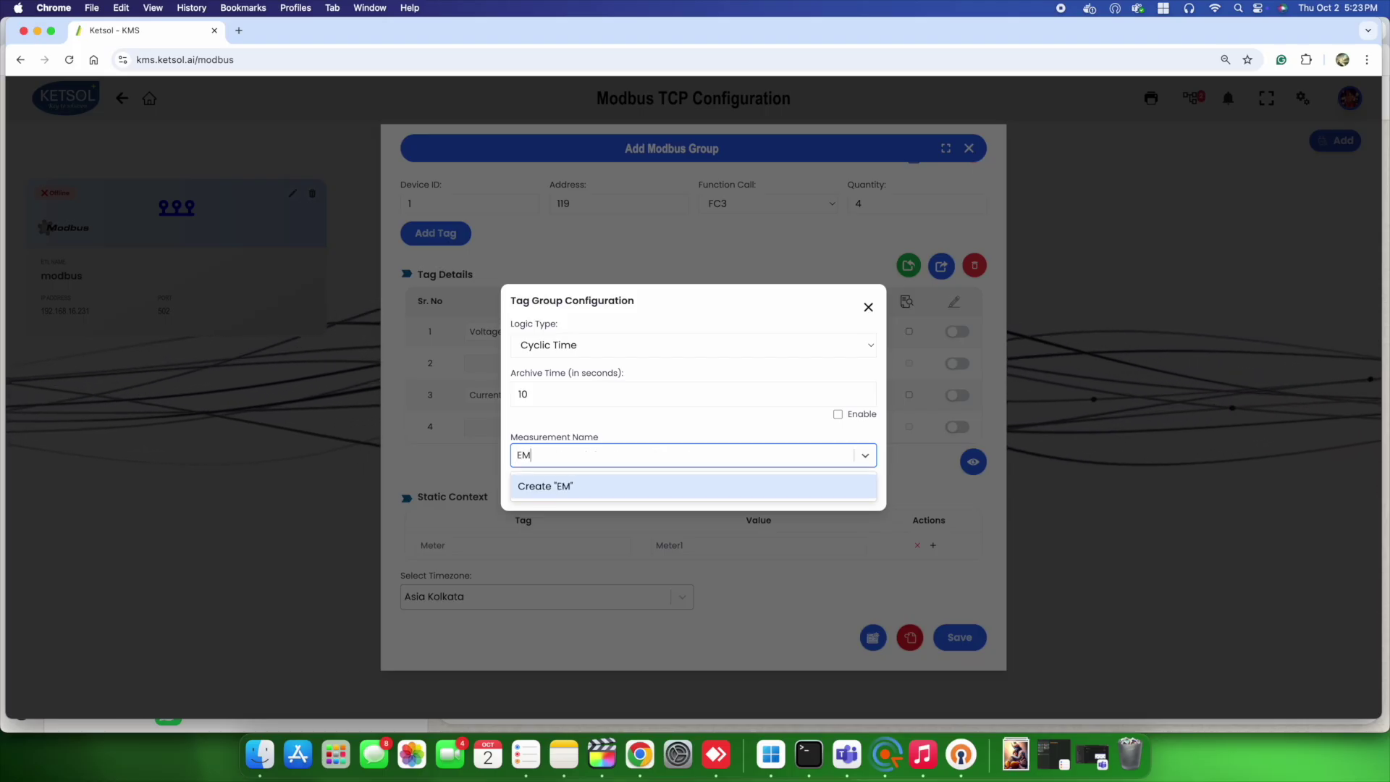
left_click(572, 493)
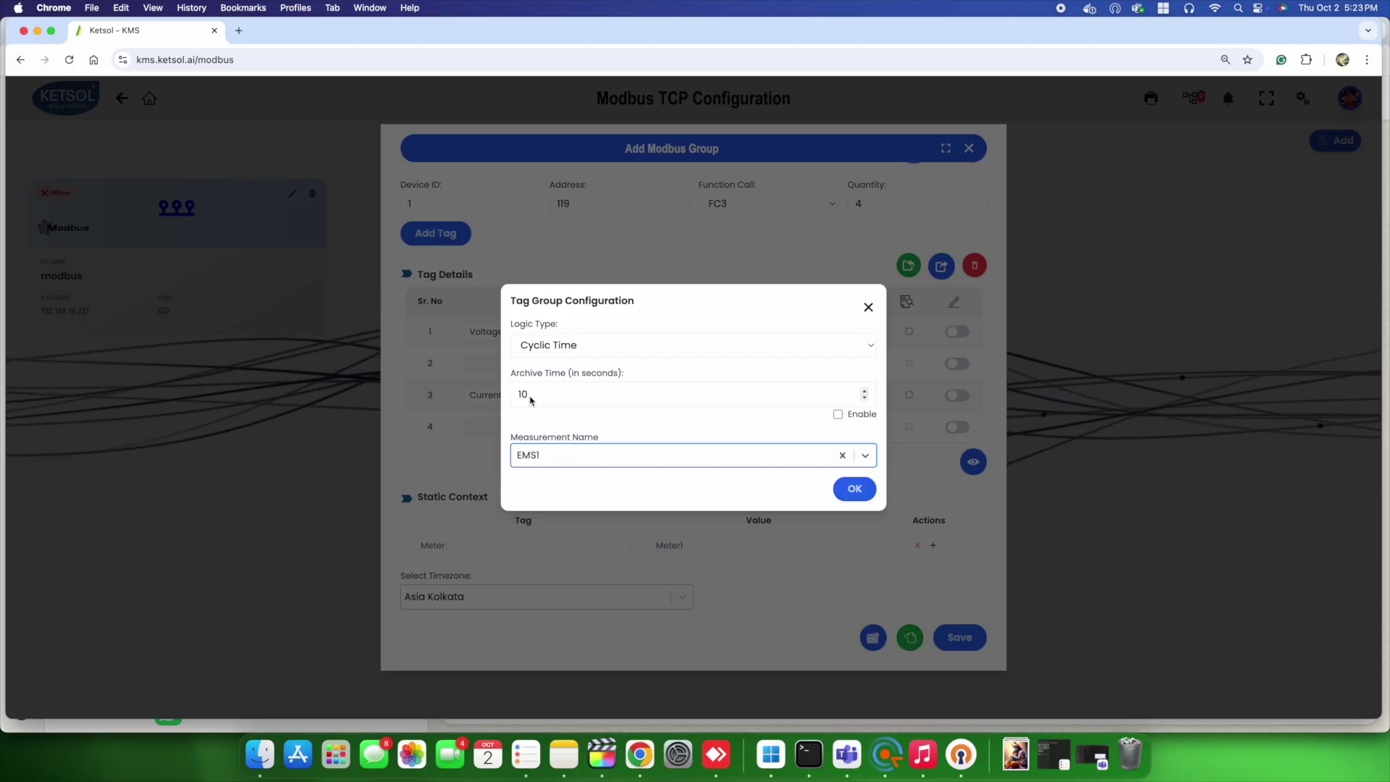
left_click(851, 488)
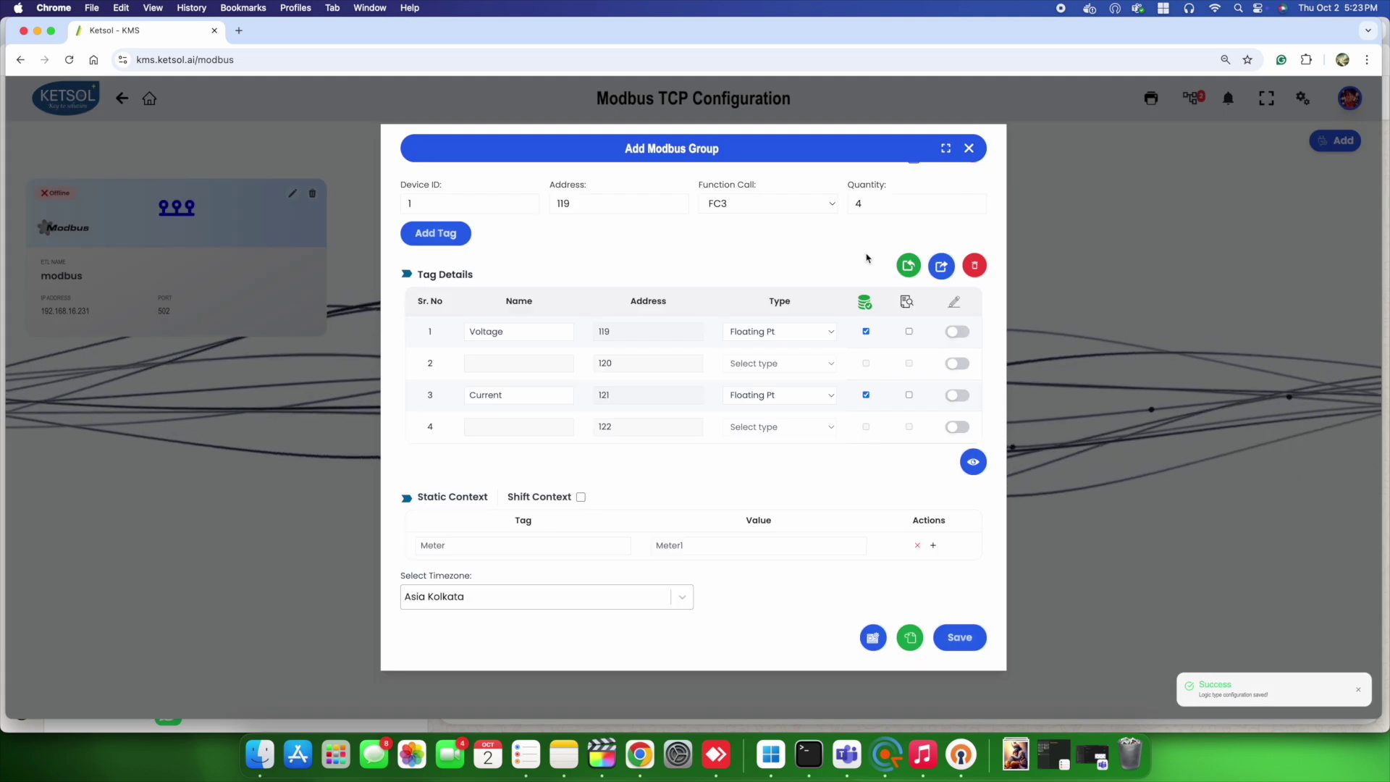
- Add a second Modbus group named Meter2
scroll(862, 247, "up", 1)
left_click(849, 199)
left_click(483, 394)
type("Meter2")
left_click(927, 437)
- Add a tag block to Meter2 with device ID 1, start address 129, function call FC3 and quantity 4
left_click(496, 428)
type("1")
left_click(645, 427)
type("129")
left_click(892, 427)
type("4")
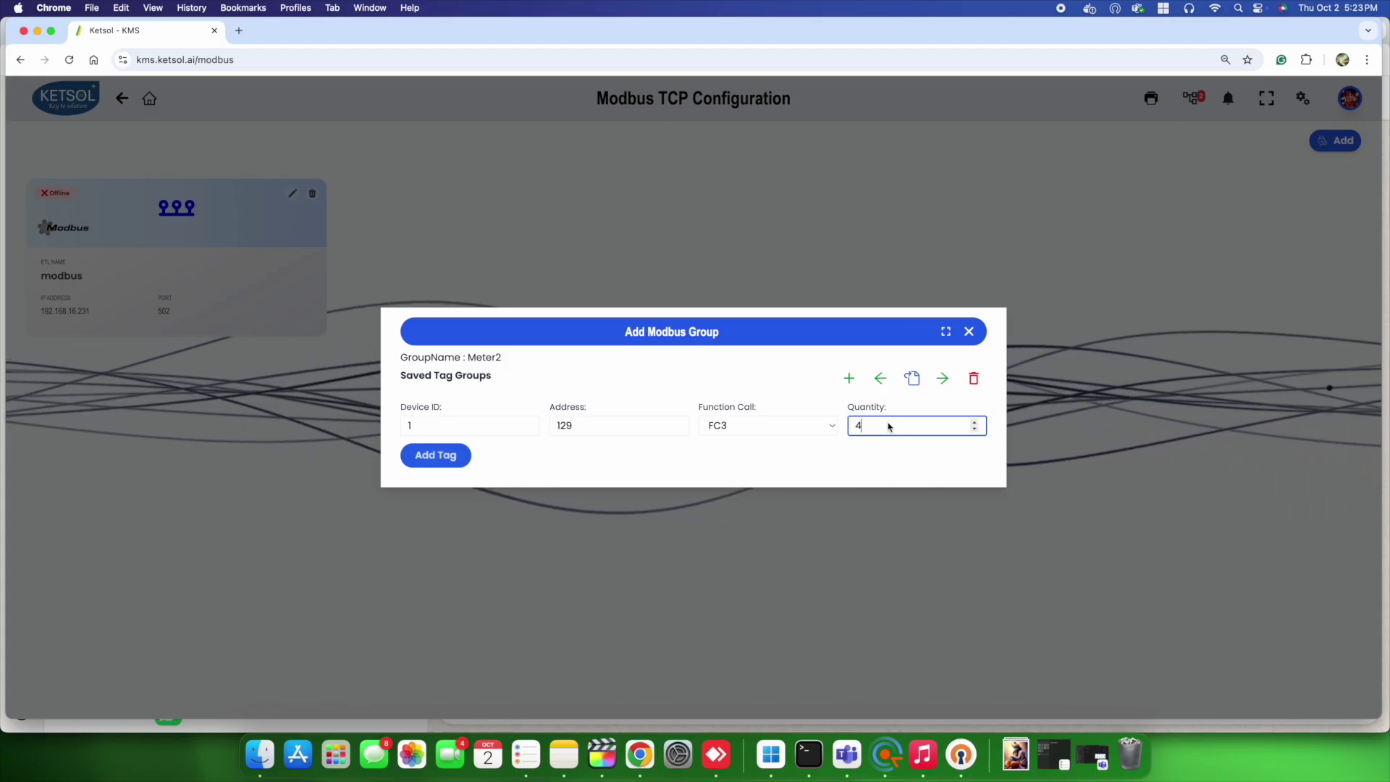
left_click(437, 455)
- Name tag 129 Voltage and tag 131 Current, both Floating Pt, and enable database storage for all of Meter2's tags
left_click(512, 382)
left_click(526, 409)
left_click(778, 377)
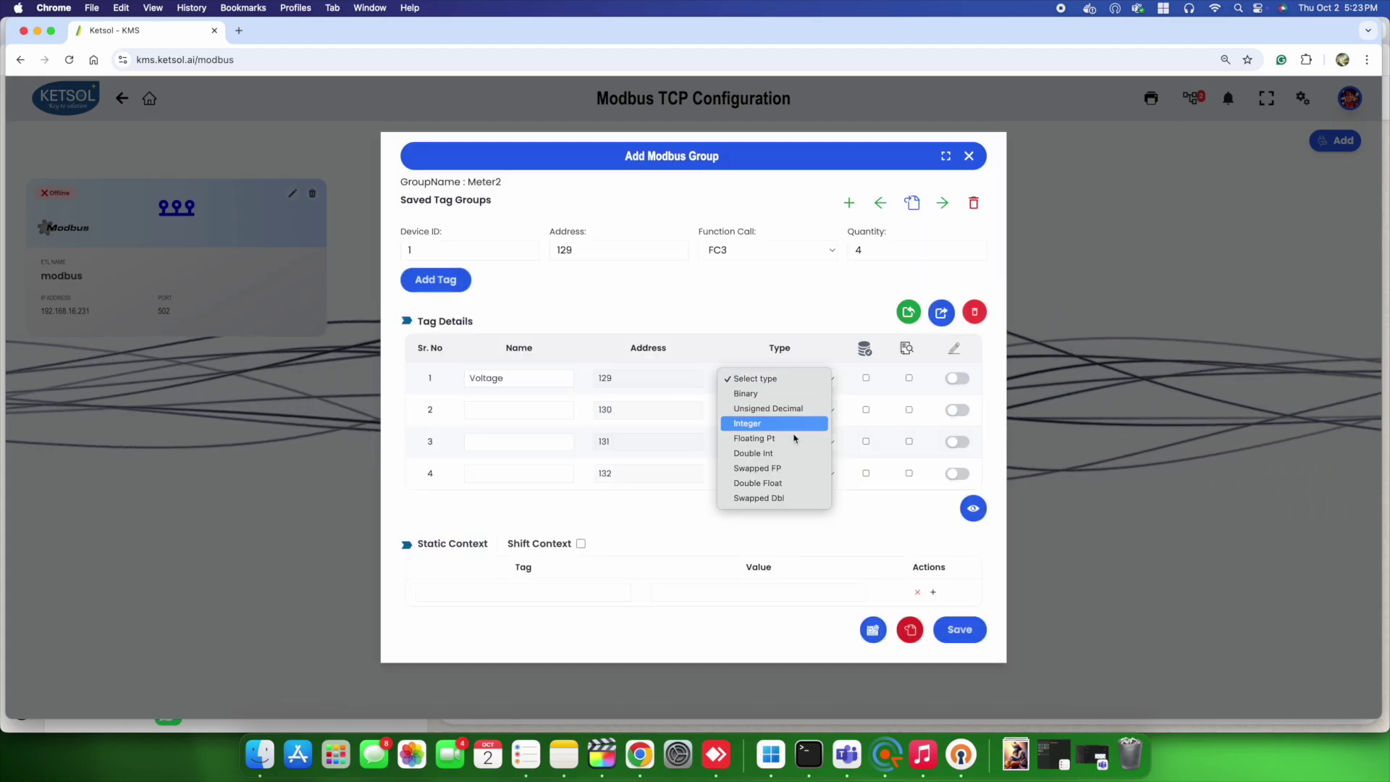
left_click(774, 438)
left_click(507, 441)
left_click(521, 496)
left_click(769, 447)
left_click(760, 500)
left_click(864, 348)
- Set Meter2's static context to tag Meter with value Meter2
left_click(541, 595)
left_click(536, 624)
left_click(706, 594)
left_click(733, 623)
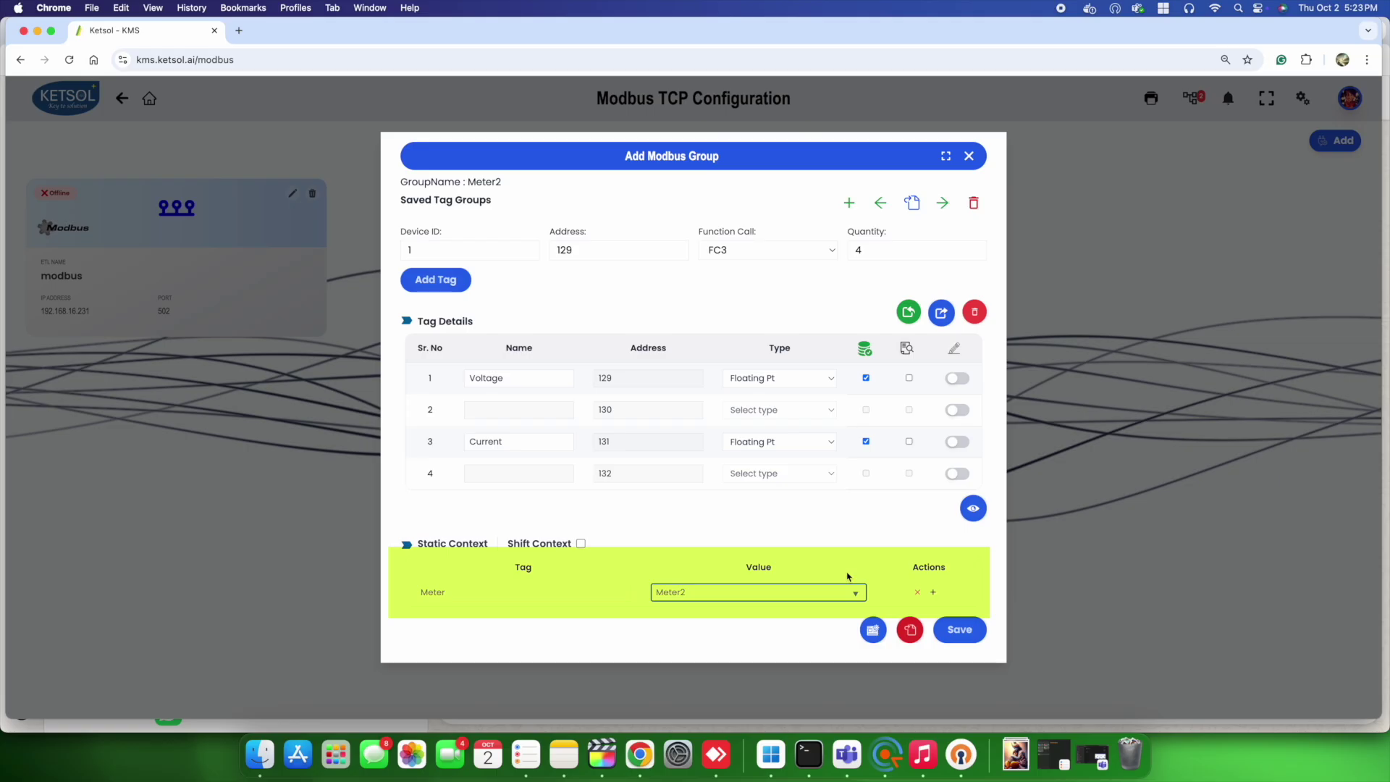
- Configure Meter2 with Cyclic Time logic, 10-second archive time and measurement EMS1, and save the Modbus groups
left_click(910, 630)
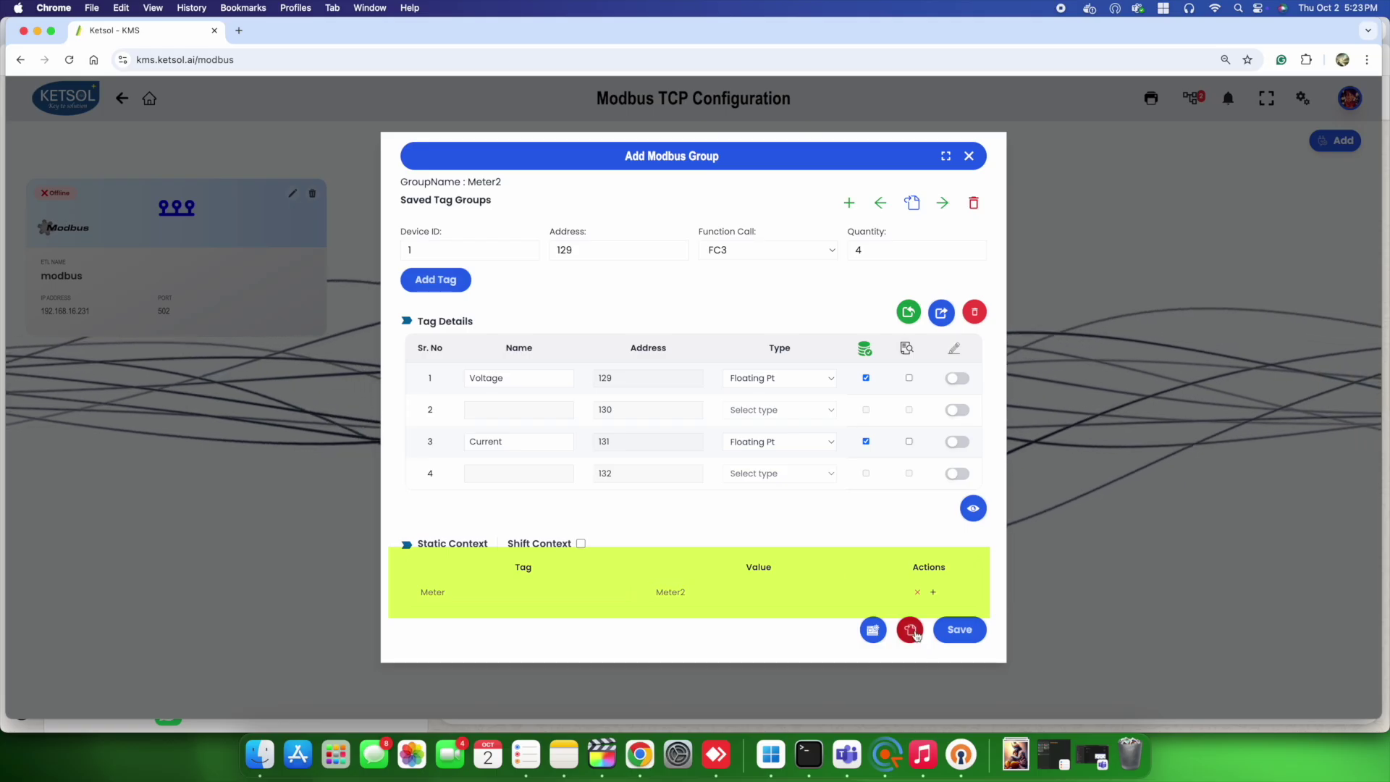
left_click(606, 378)
left_click(587, 394)
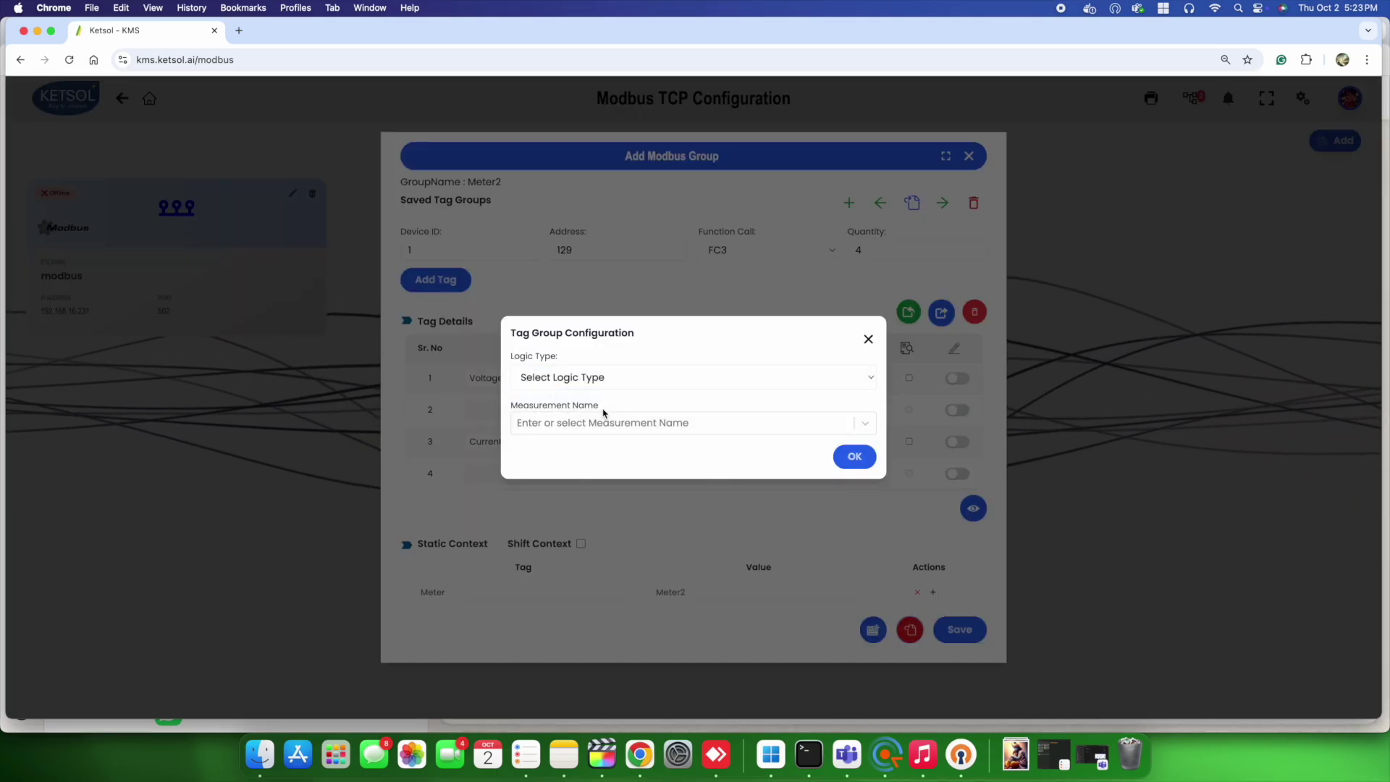
left_click(546, 396)
type("10")
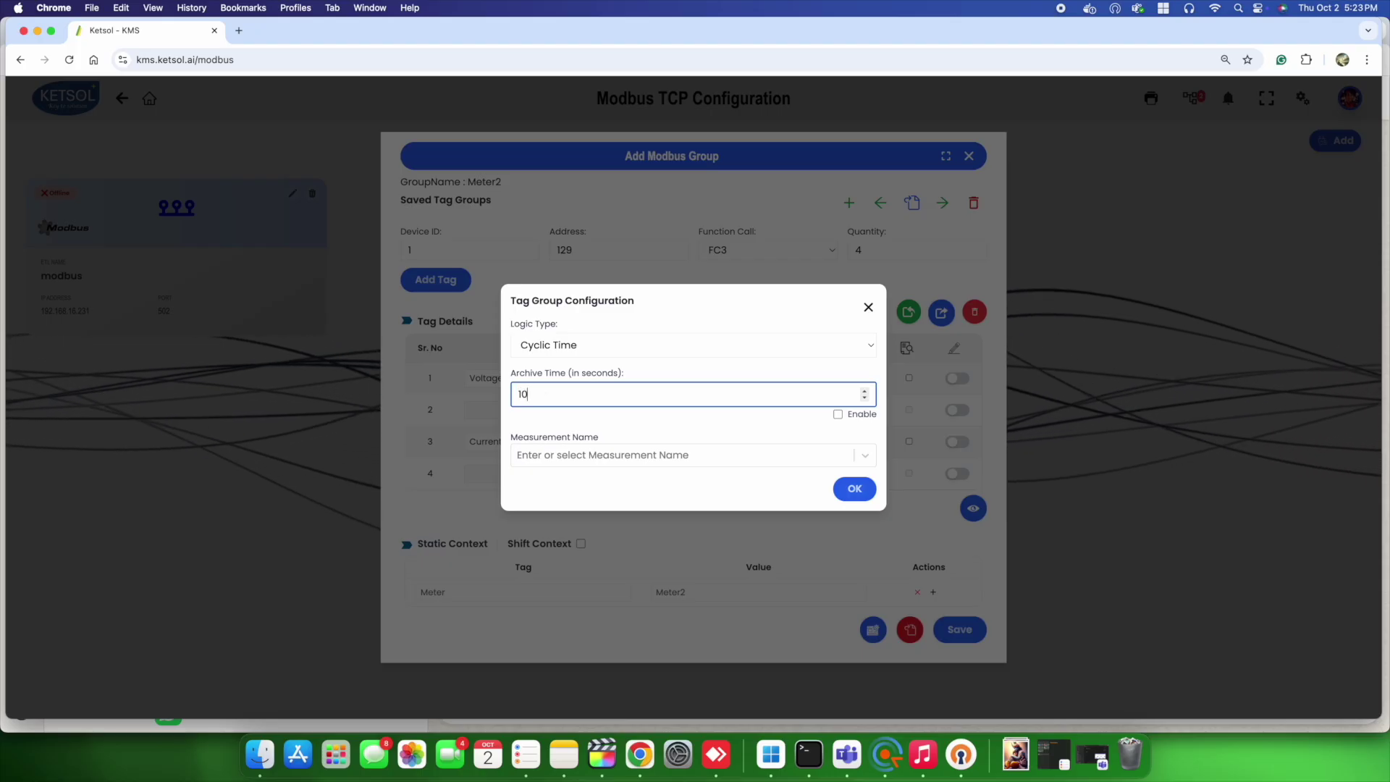
left_click(599, 455)
left_click(576, 486)
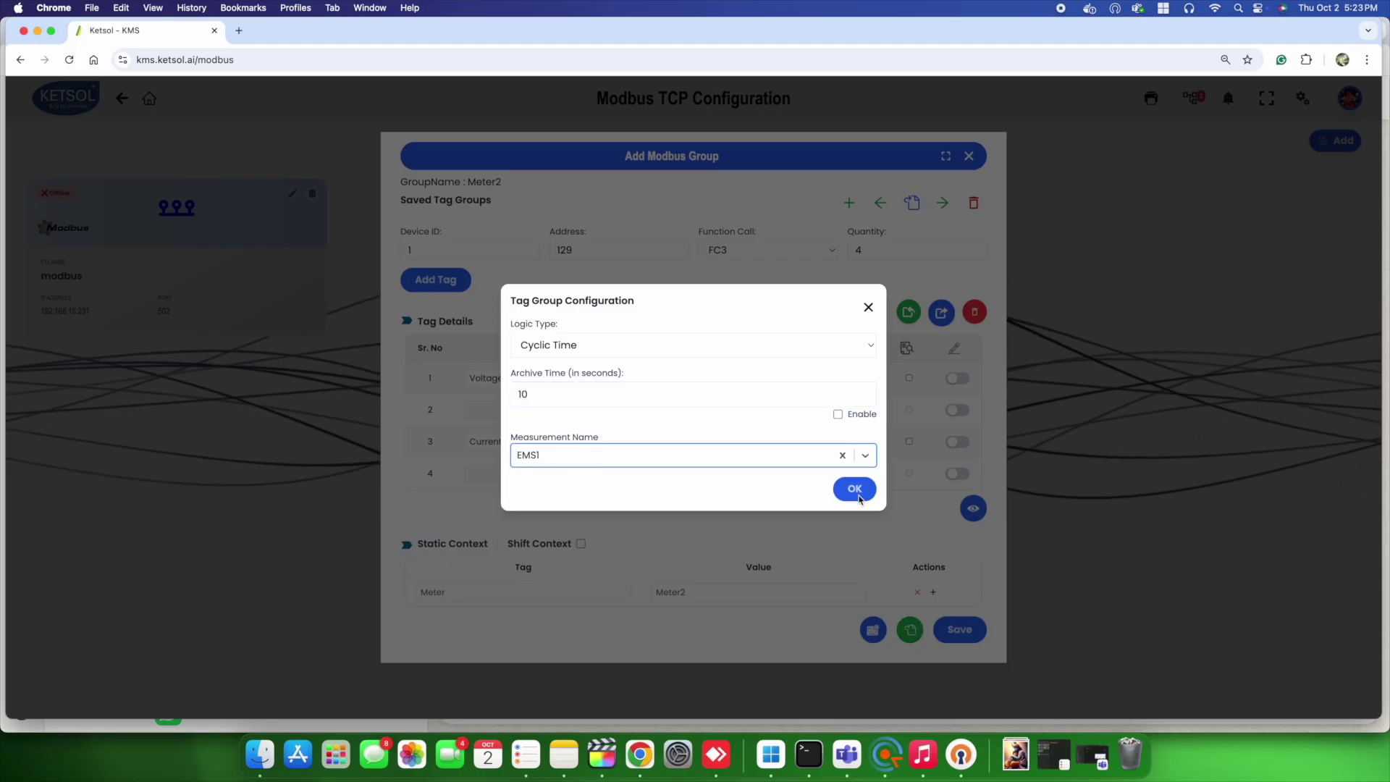
left_click(853, 487)
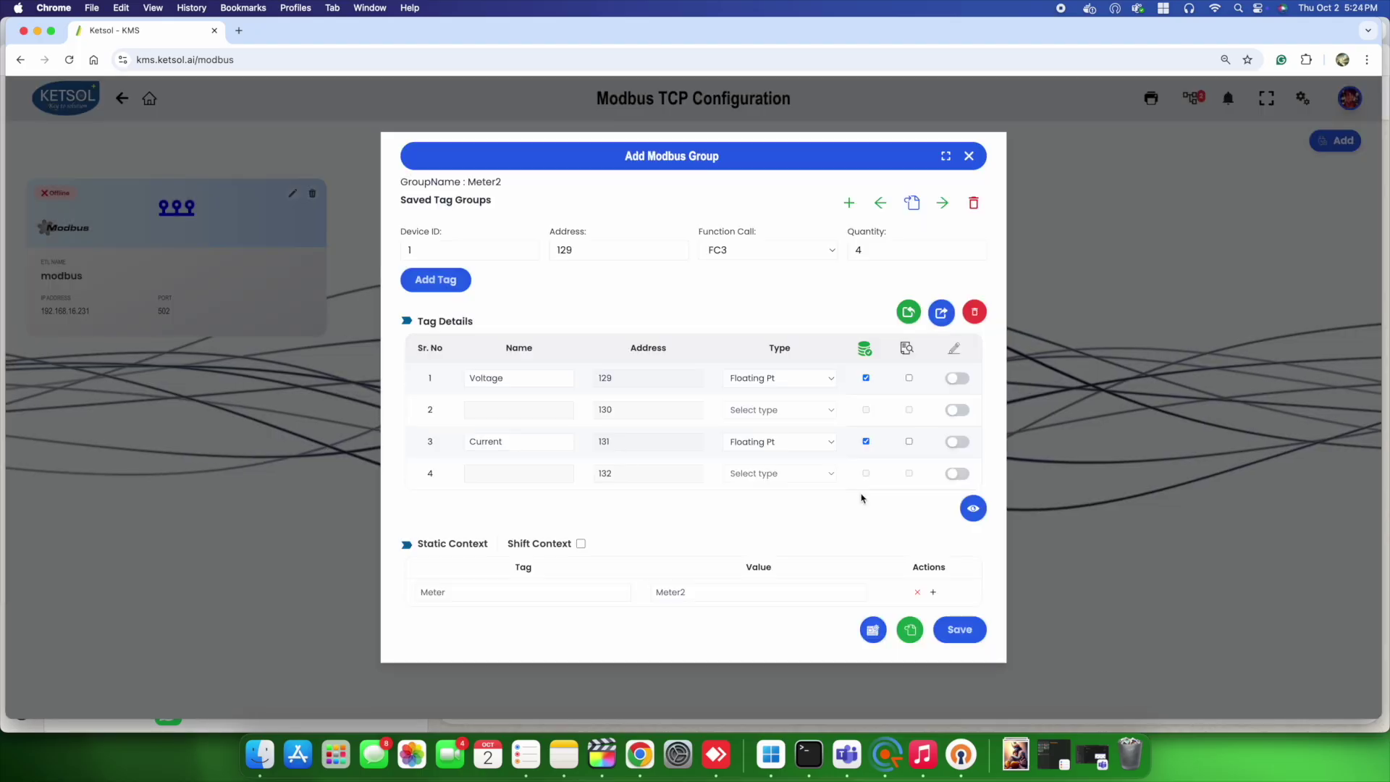
left_click(960, 629)
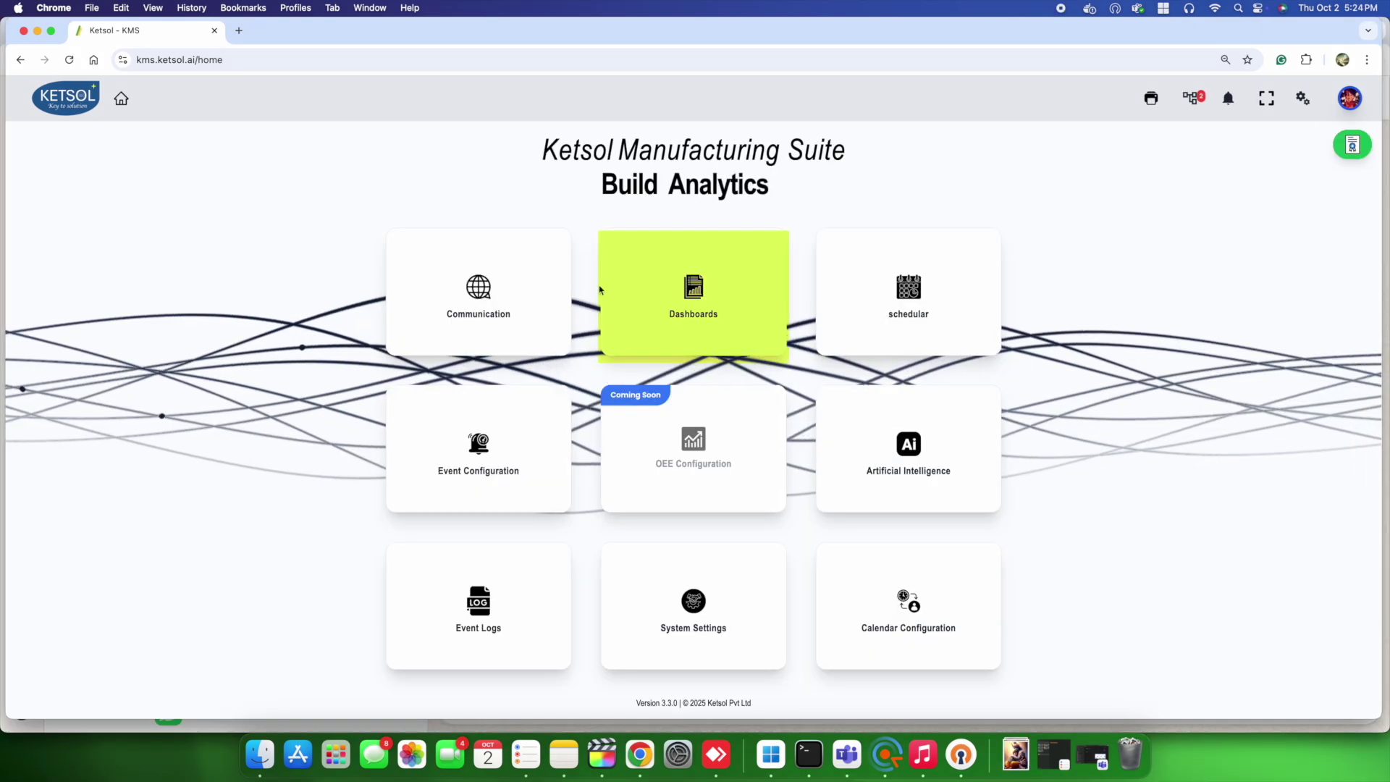
- Create a report named EMS1 in the dashboard library and switch it to edit mode
left_click(683, 289)
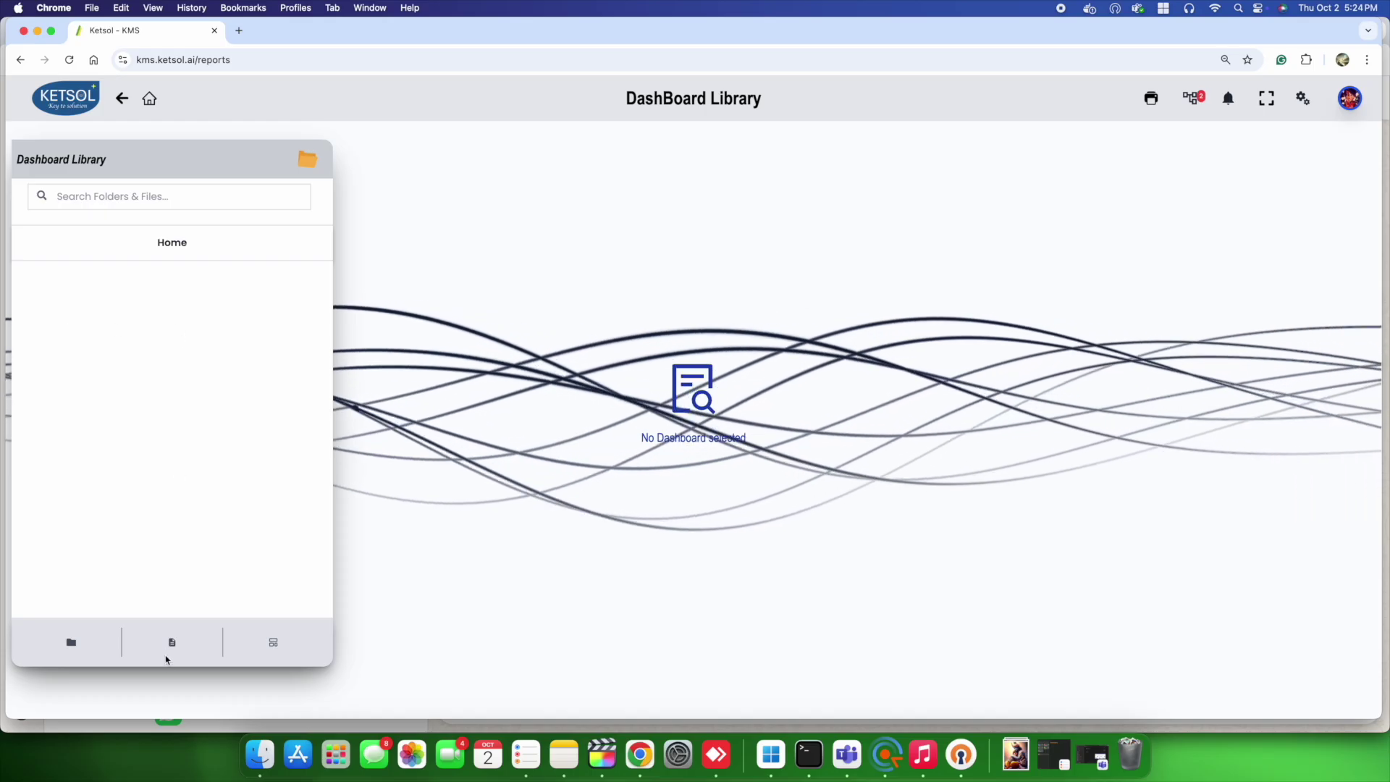
left_click(171, 643)
type("EMS1")
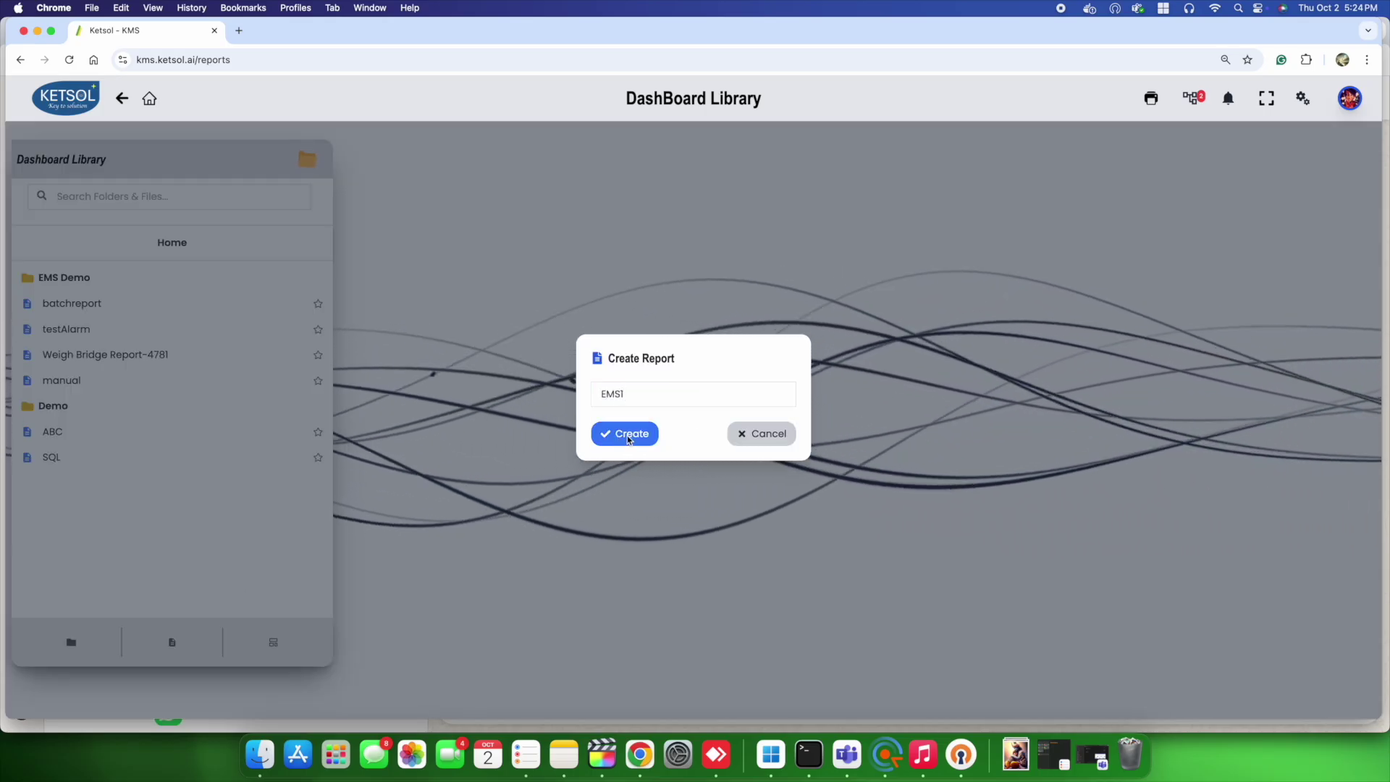
left_click(626, 437)
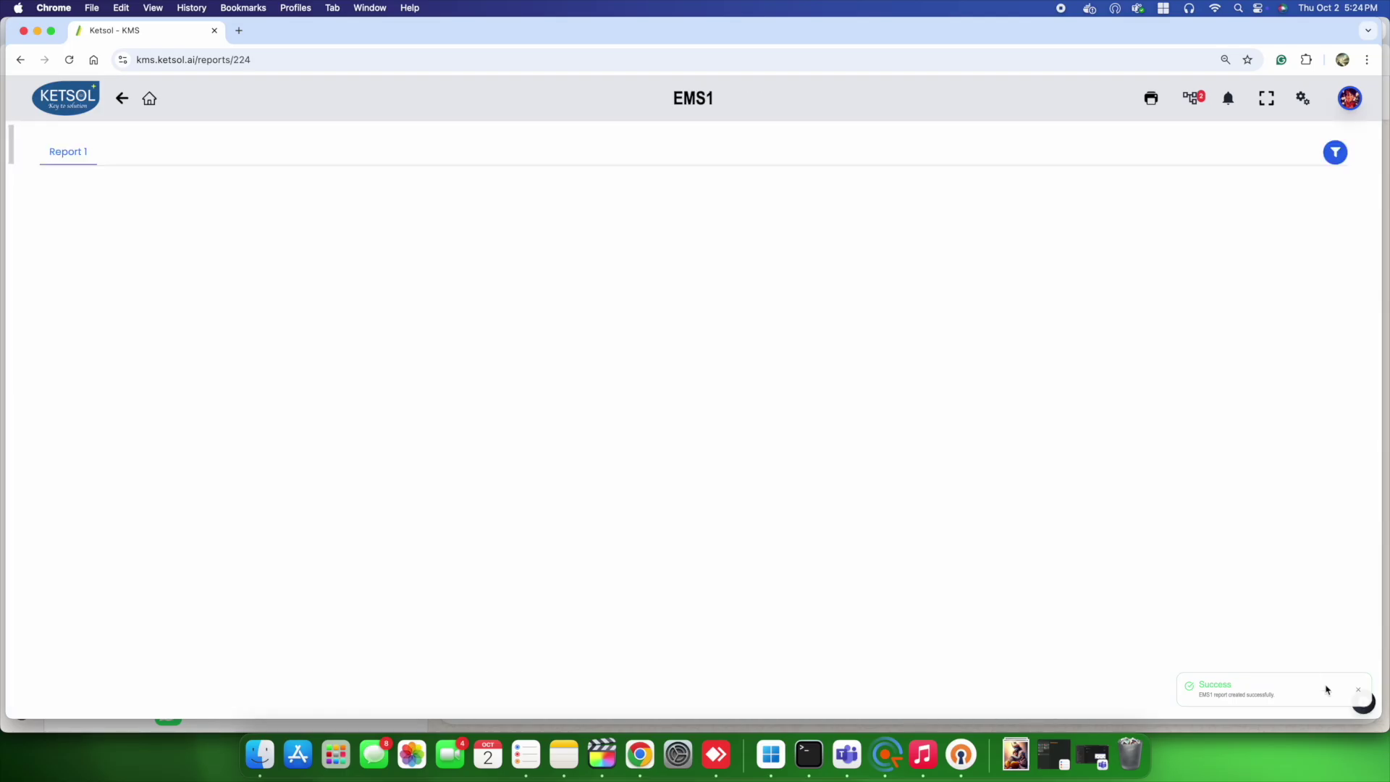
left_click(1363, 702)
left_click(1363, 641)
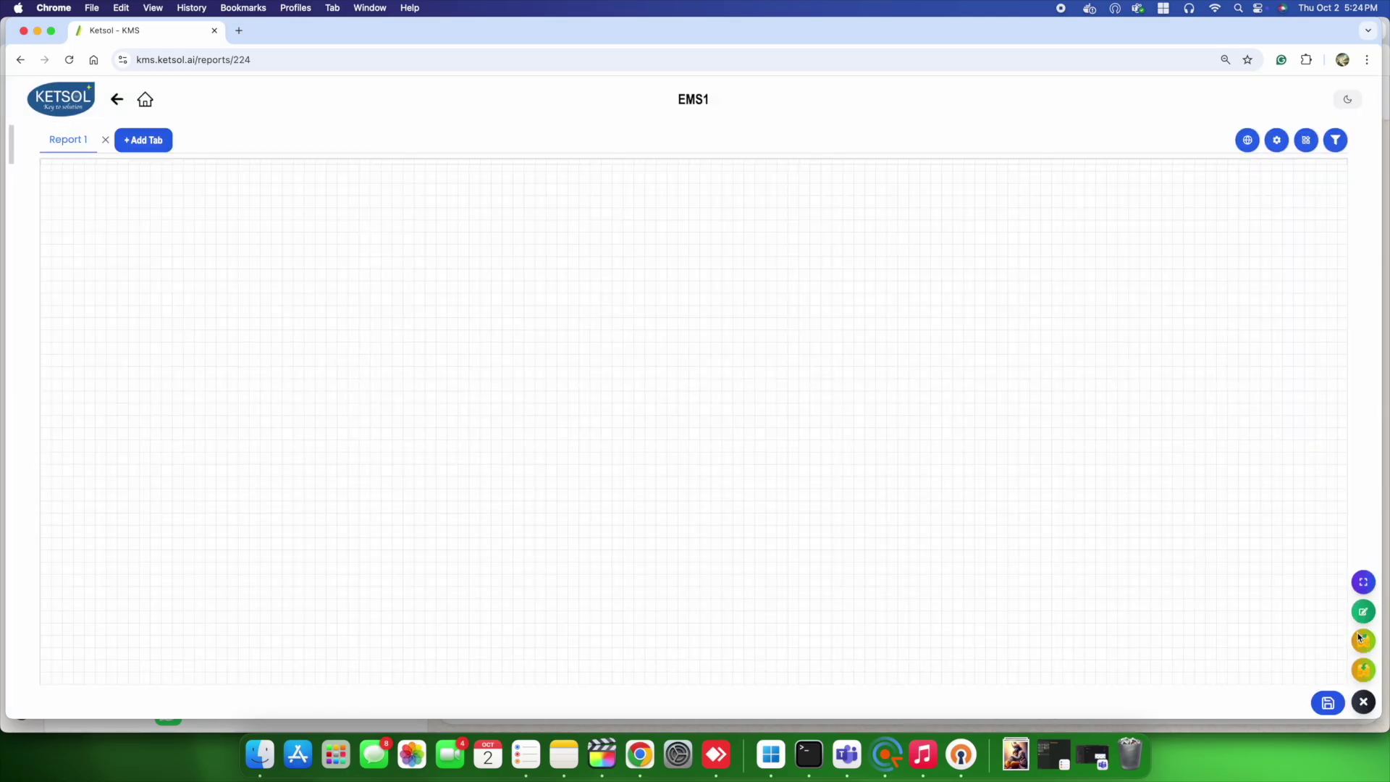
- Open the historian widget library and examine its chart, table, Sankey, gauge, dynamic form, digital meter and card groups
left_click(1306, 141)
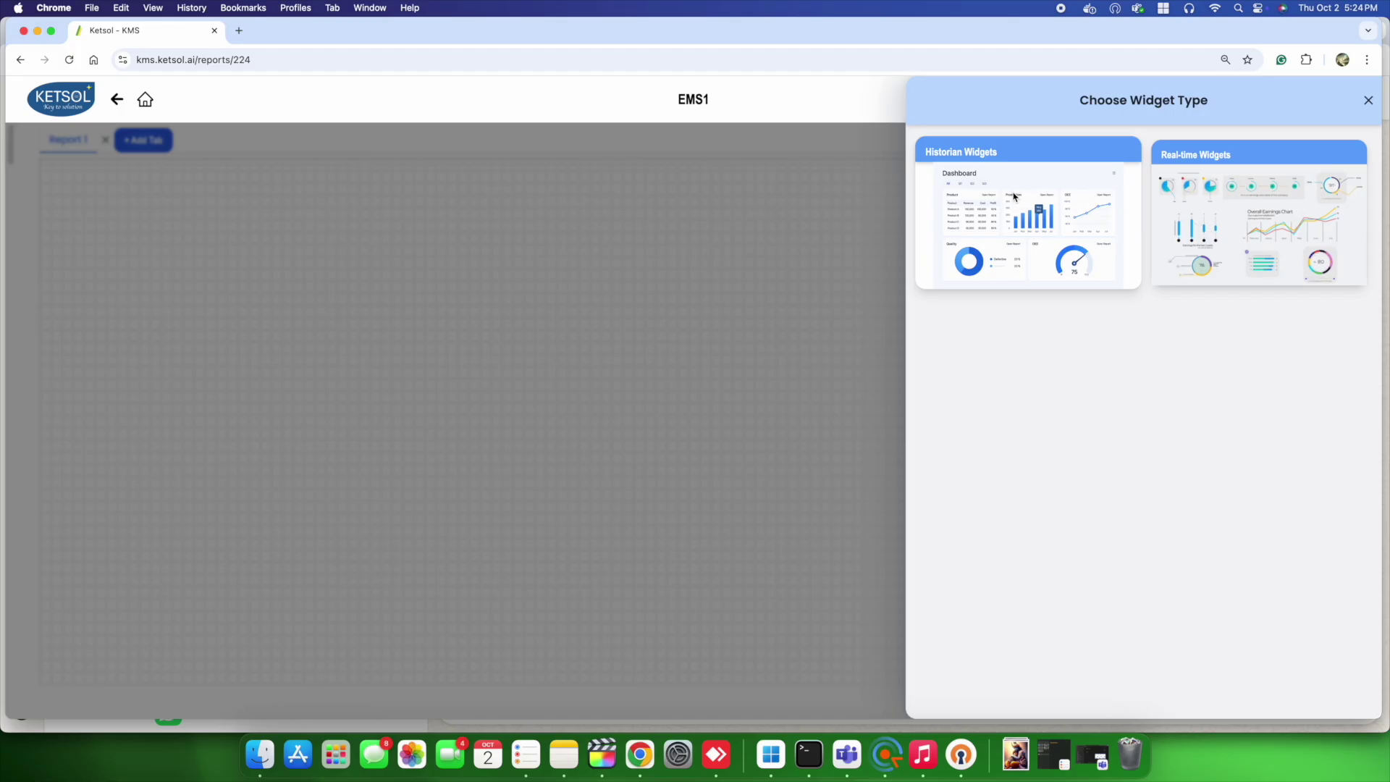
left_click(1012, 199)
left_click(963, 204)
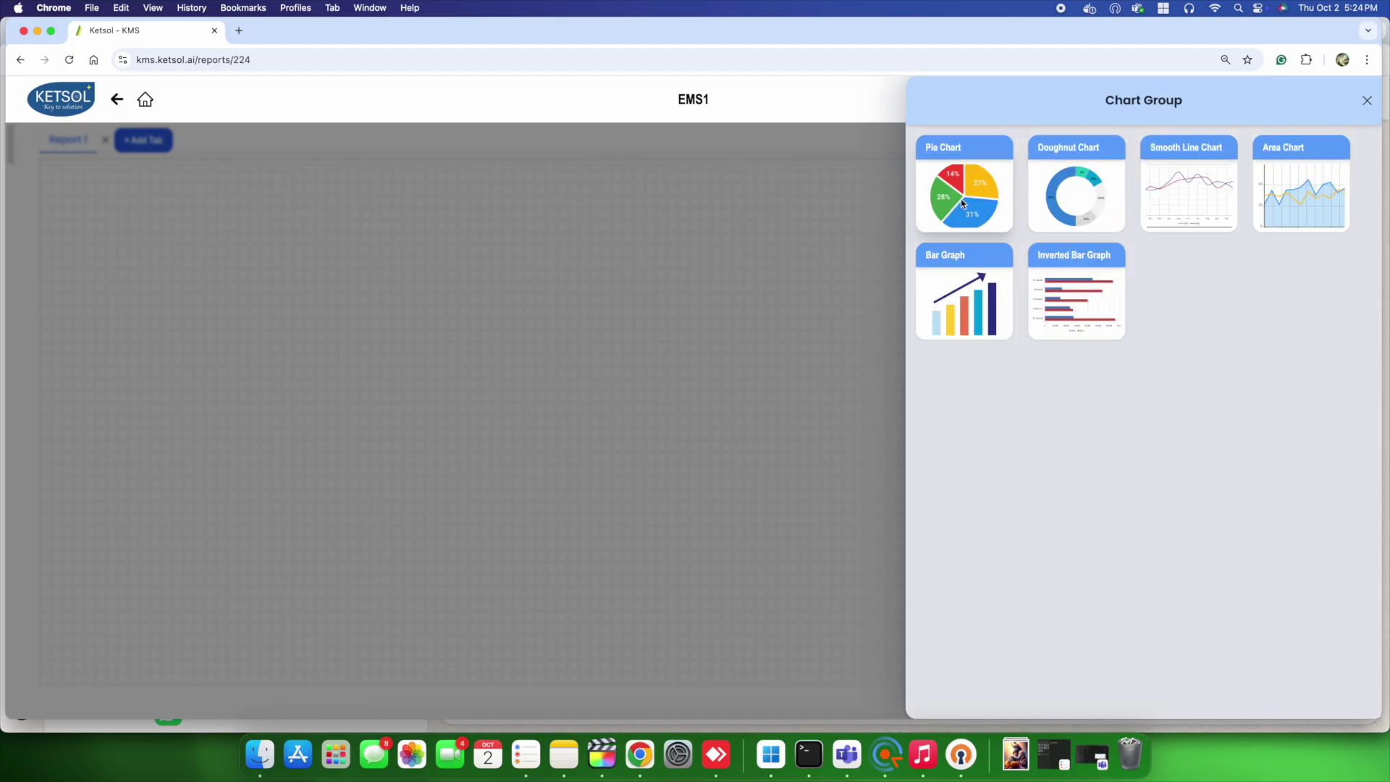
left_click(1367, 100)
left_click(1196, 210)
left_click(1367, 101)
left_click(1342, 167)
left_click(1367, 101)
left_click(986, 313)
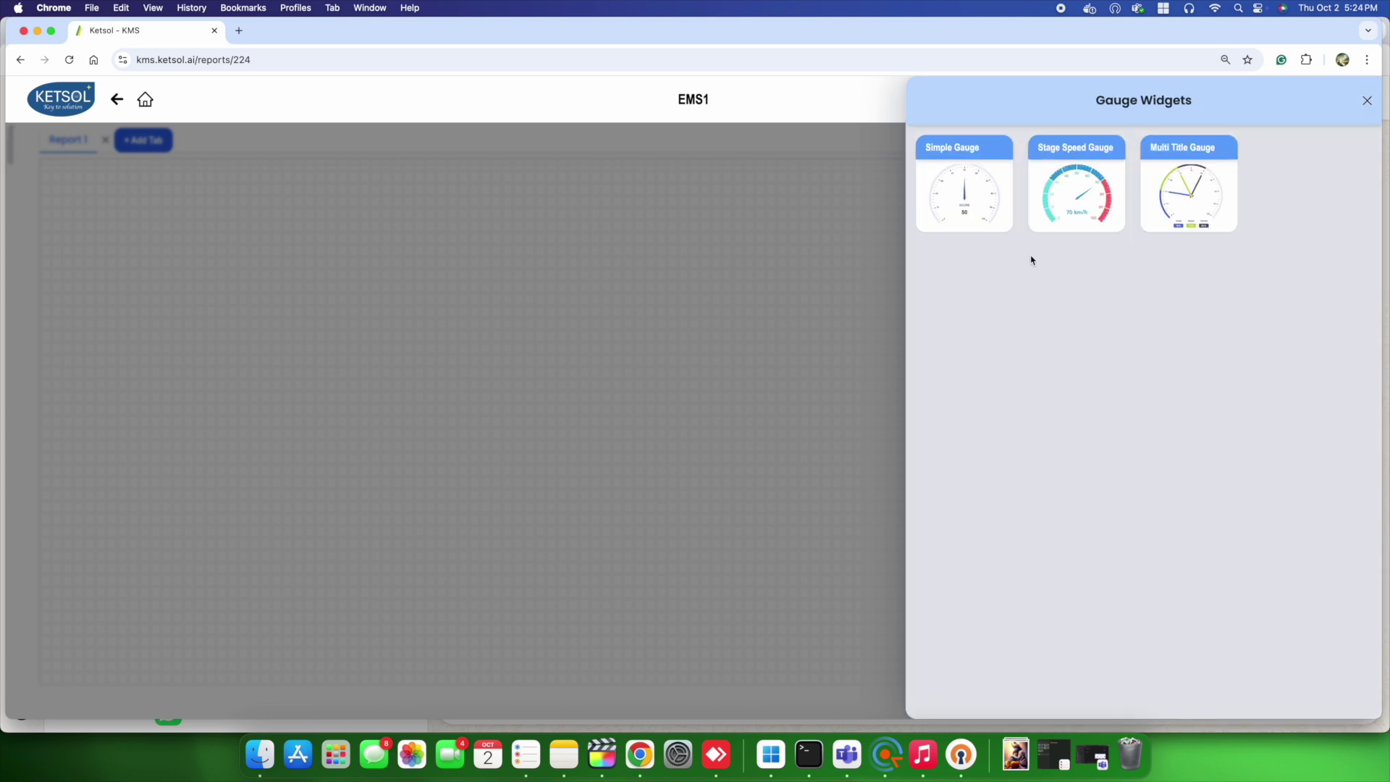
left_click(1366, 101)
left_click(1094, 317)
left_click(1366, 100)
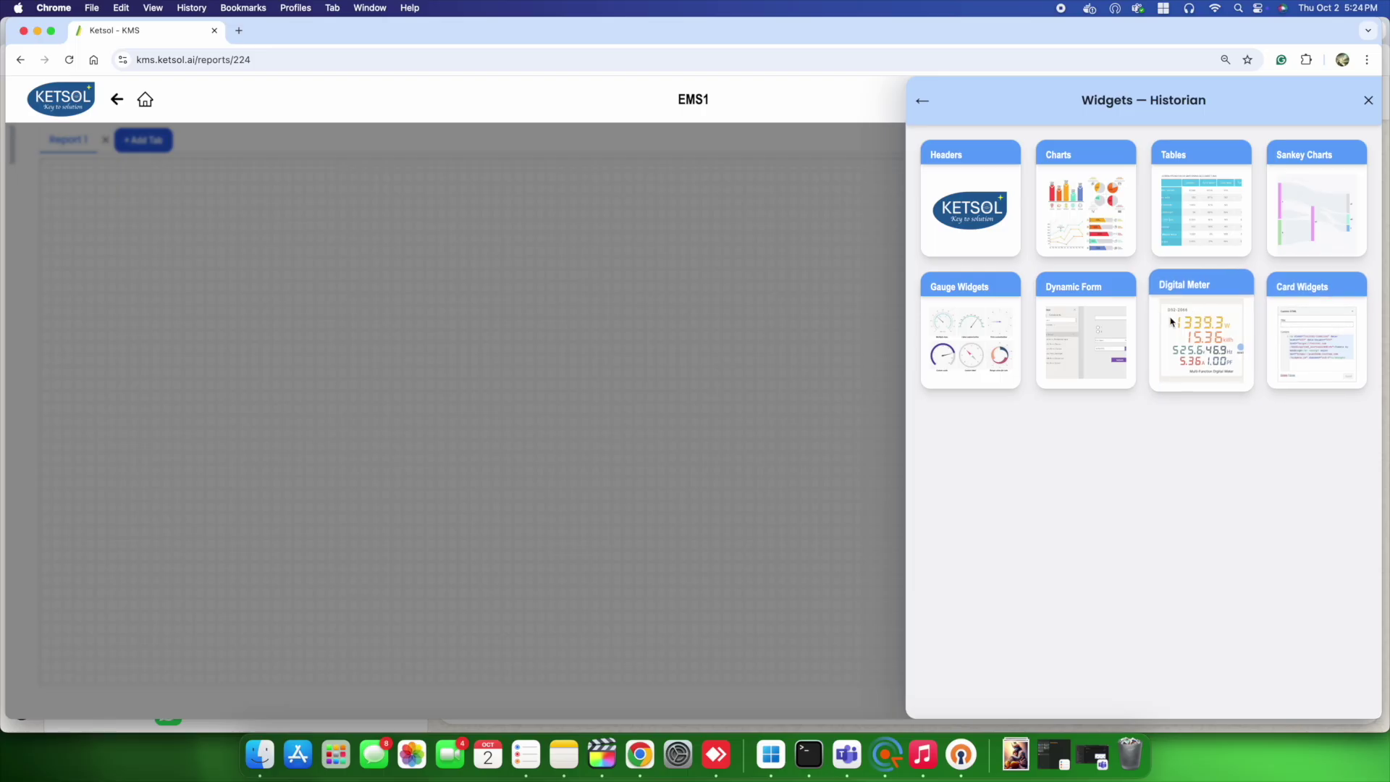
left_click(1239, 323)
left_click(1367, 101)
left_click(1293, 350)
left_click(1366, 100)
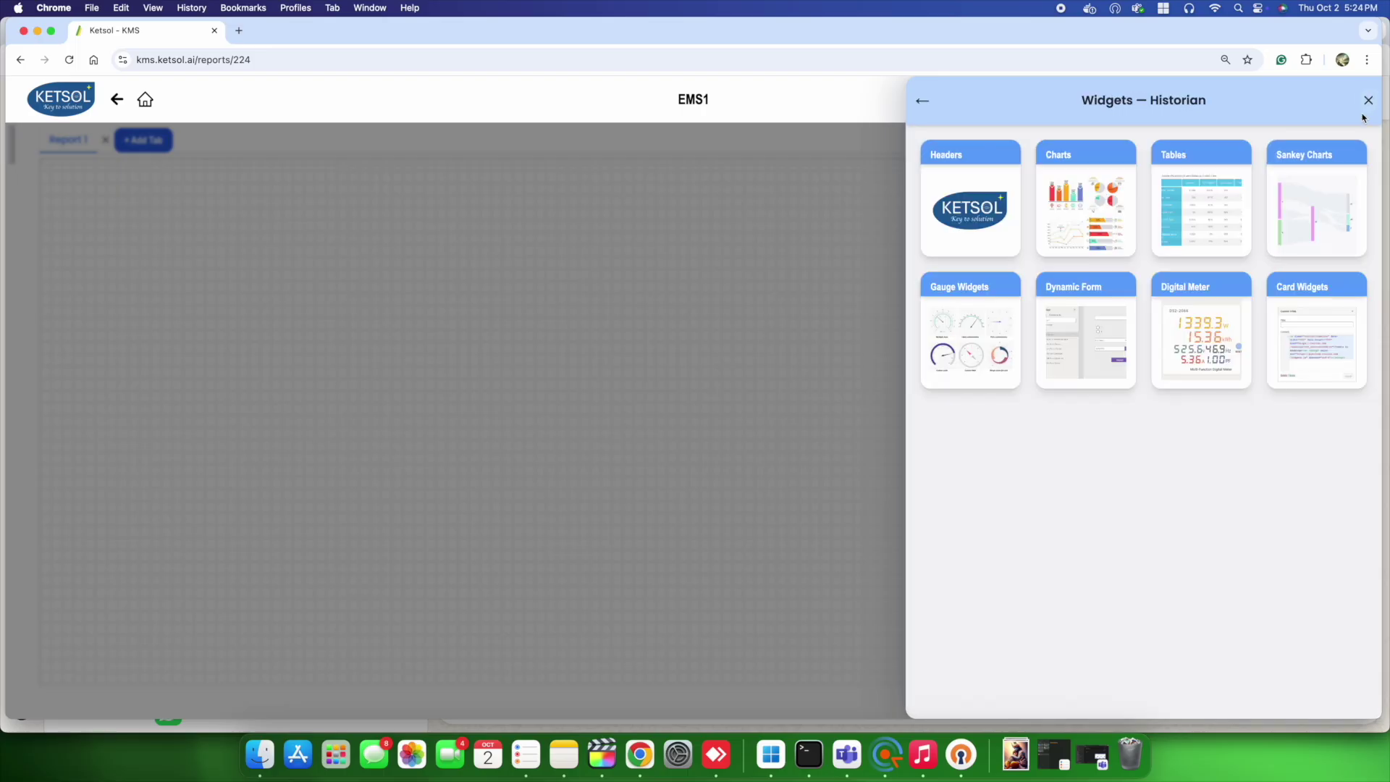
- Start a table widget with an always-displayed header titled Report 1, font size 30 and center alignment
left_click(1201, 210)
left_click(967, 197)
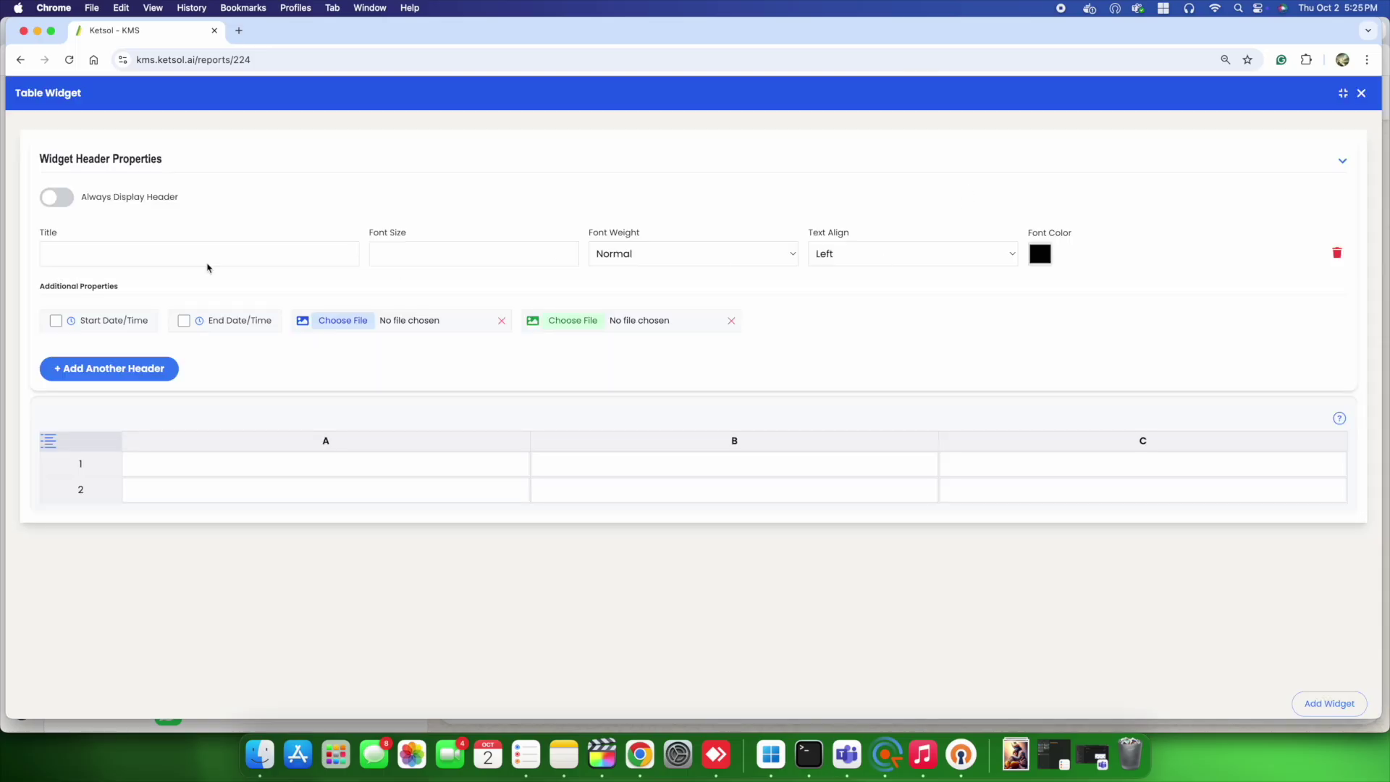
left_click(58, 197)
left_click(68, 264)
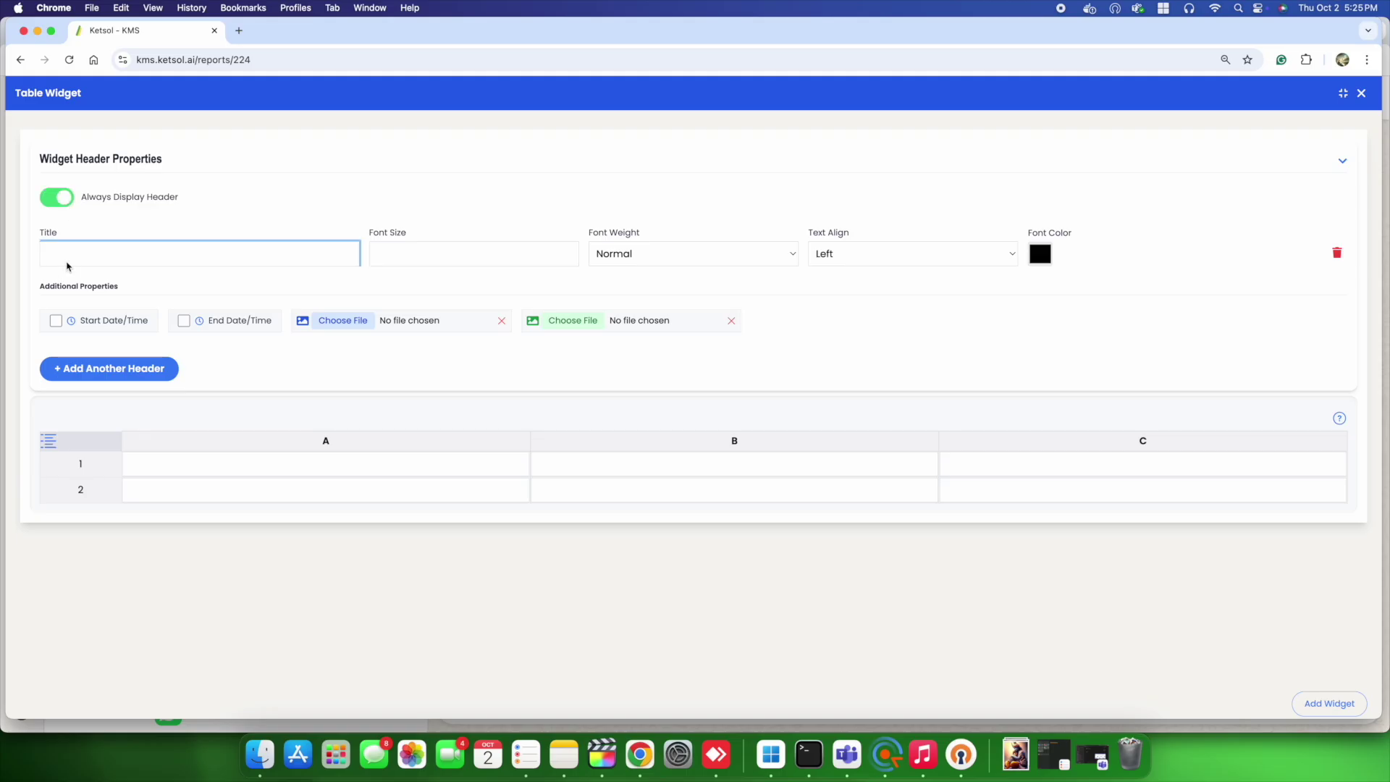
type("Report 1")
left_click(428, 258)
type("30")
left_click(873, 255)
left_click(874, 272)
- Include the start and end date/time in the header and load mix-icon-for-demo-vector.jpg from Documents as its first image
left_click(56, 321)
left_click(183, 325)
left_click(334, 320)
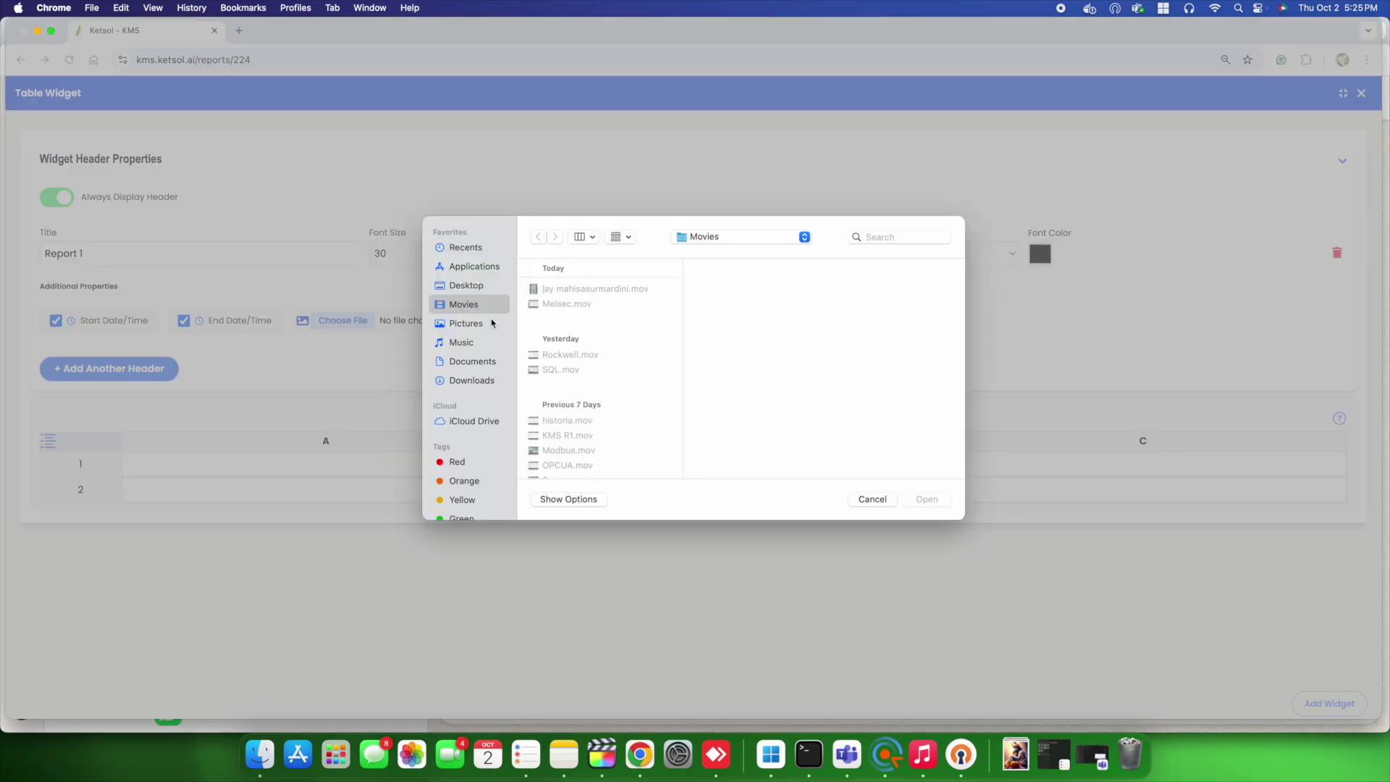
left_click(472, 361)
left_click(592, 292)
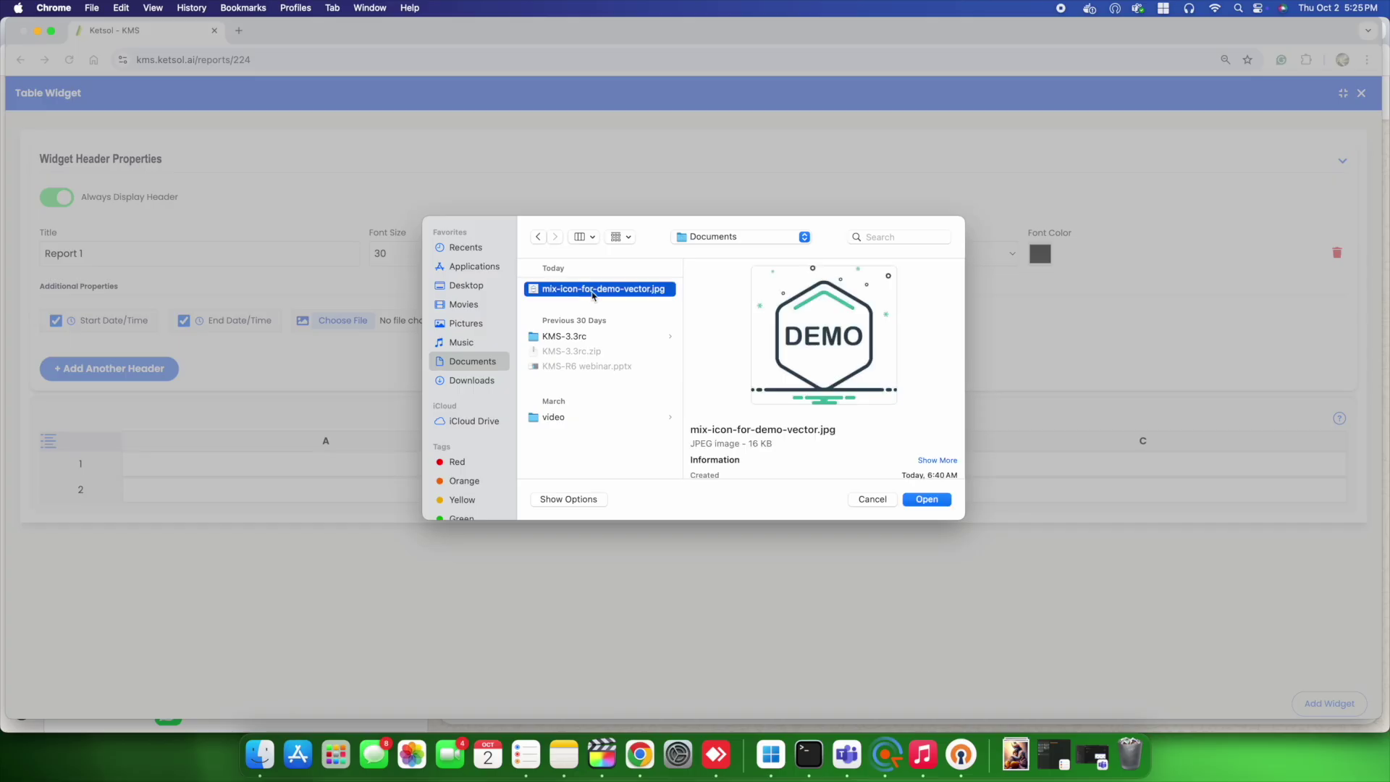
left_click(927, 500)
- Set the whole table's data source to the ems1 table with all its columns: current, meter and voltage
left_click(90, 445)
scroll(624, 388, "down", 2)
scroll(623, 389, "down", 1)
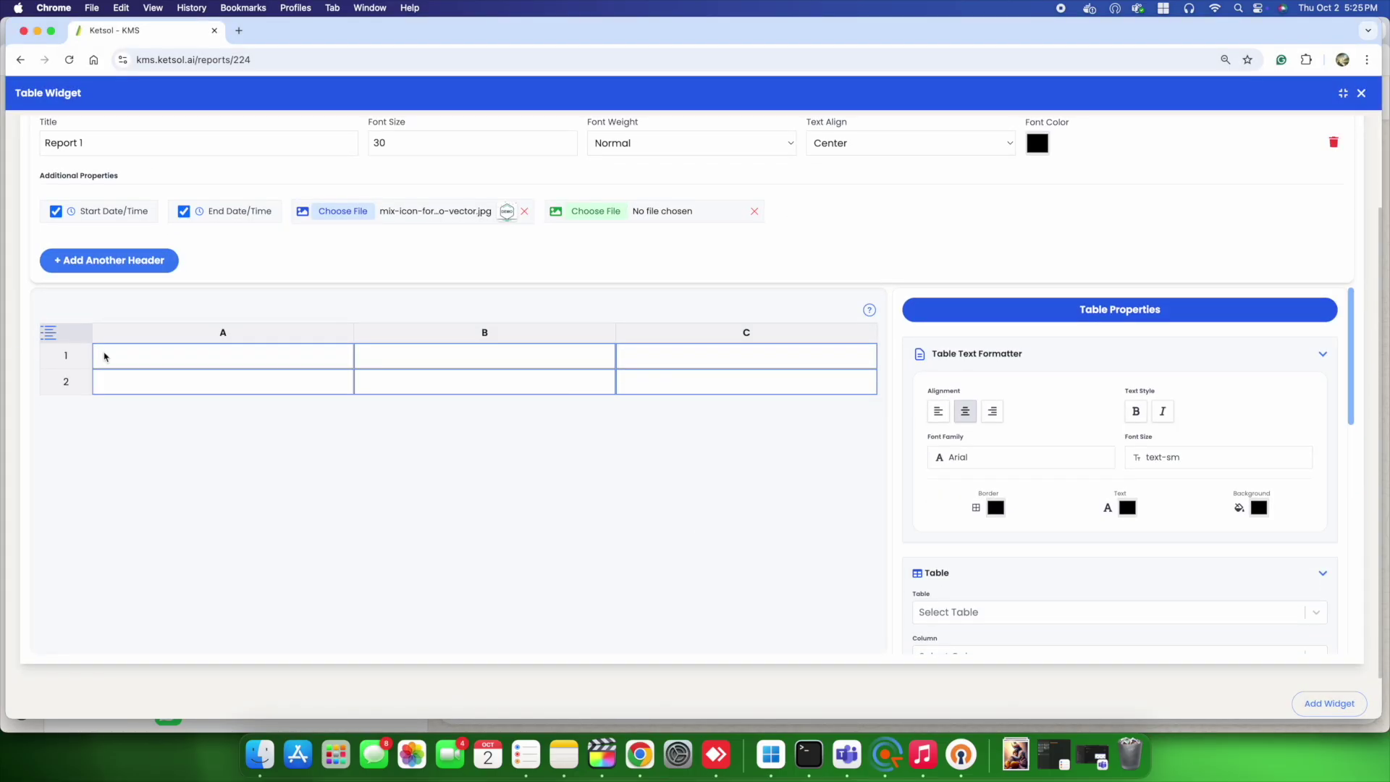
scroll(1042, 593, "down", 4)
left_click(963, 463)
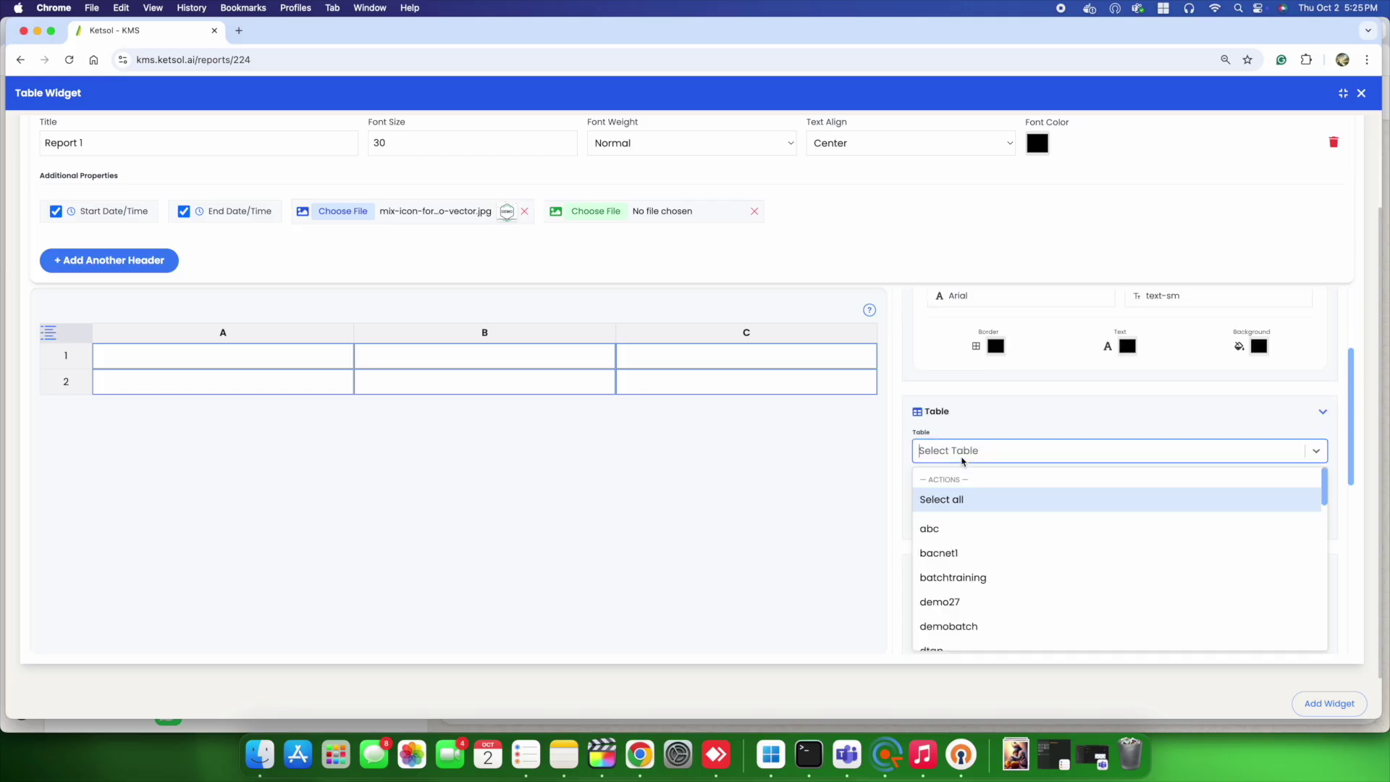
type("plc")
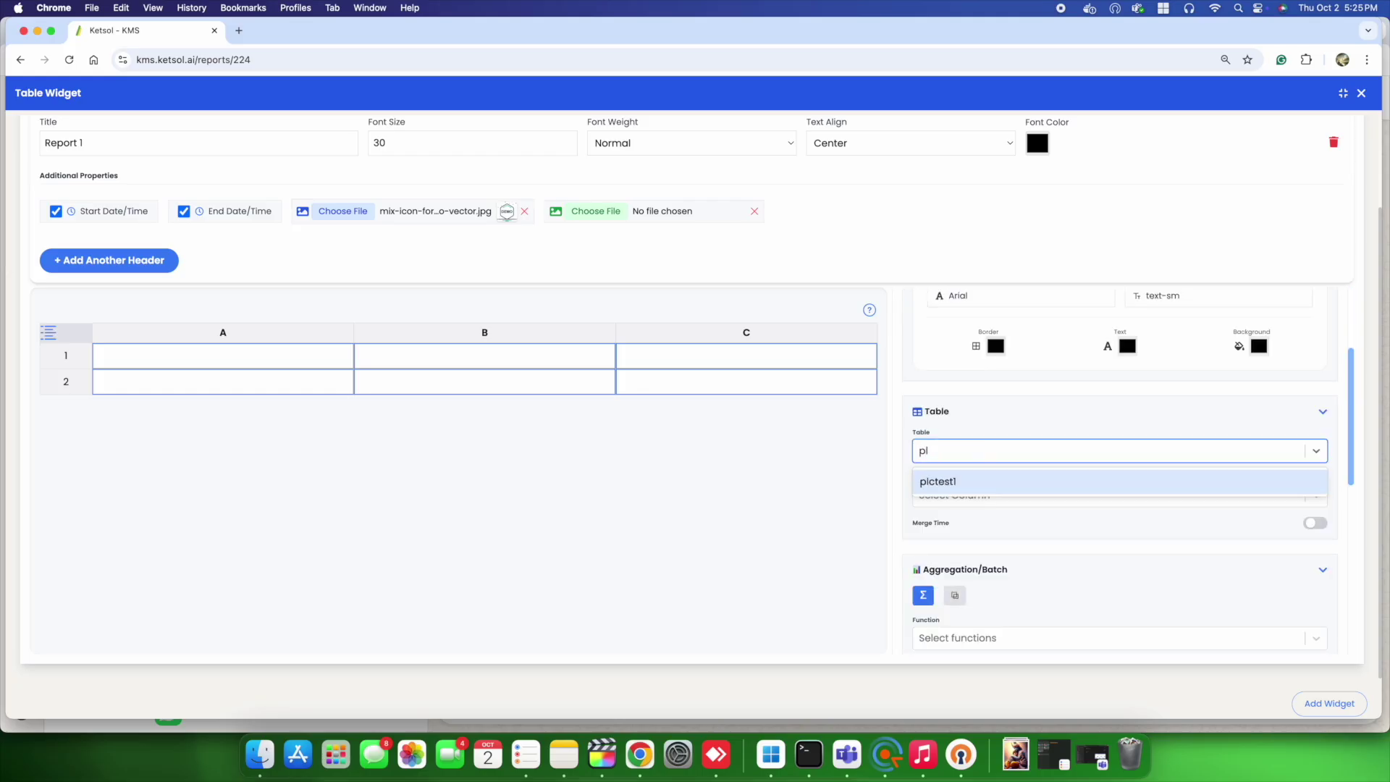
key("BackSpace")
key("BackSpace")
type("ems")
left_click(972, 481)
left_click(964, 496)
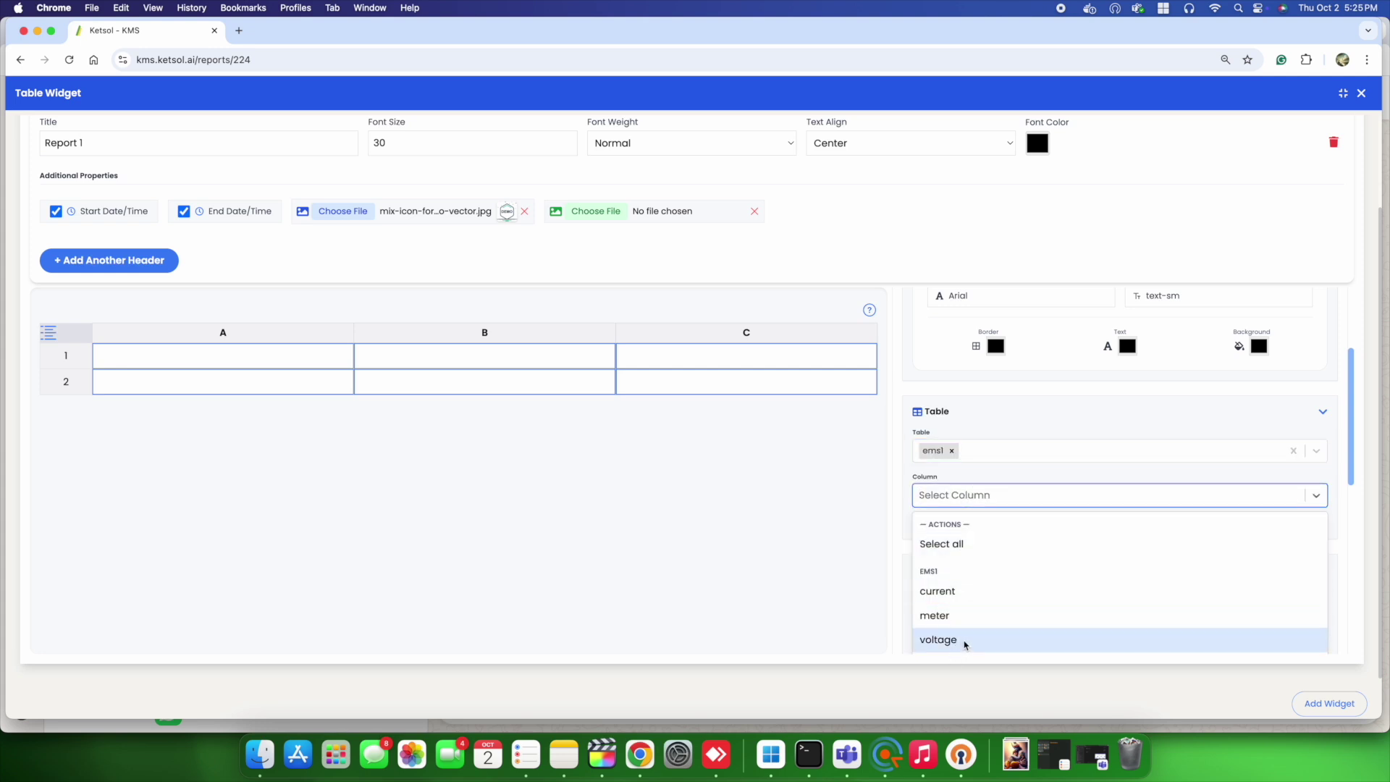
left_click(941, 545)
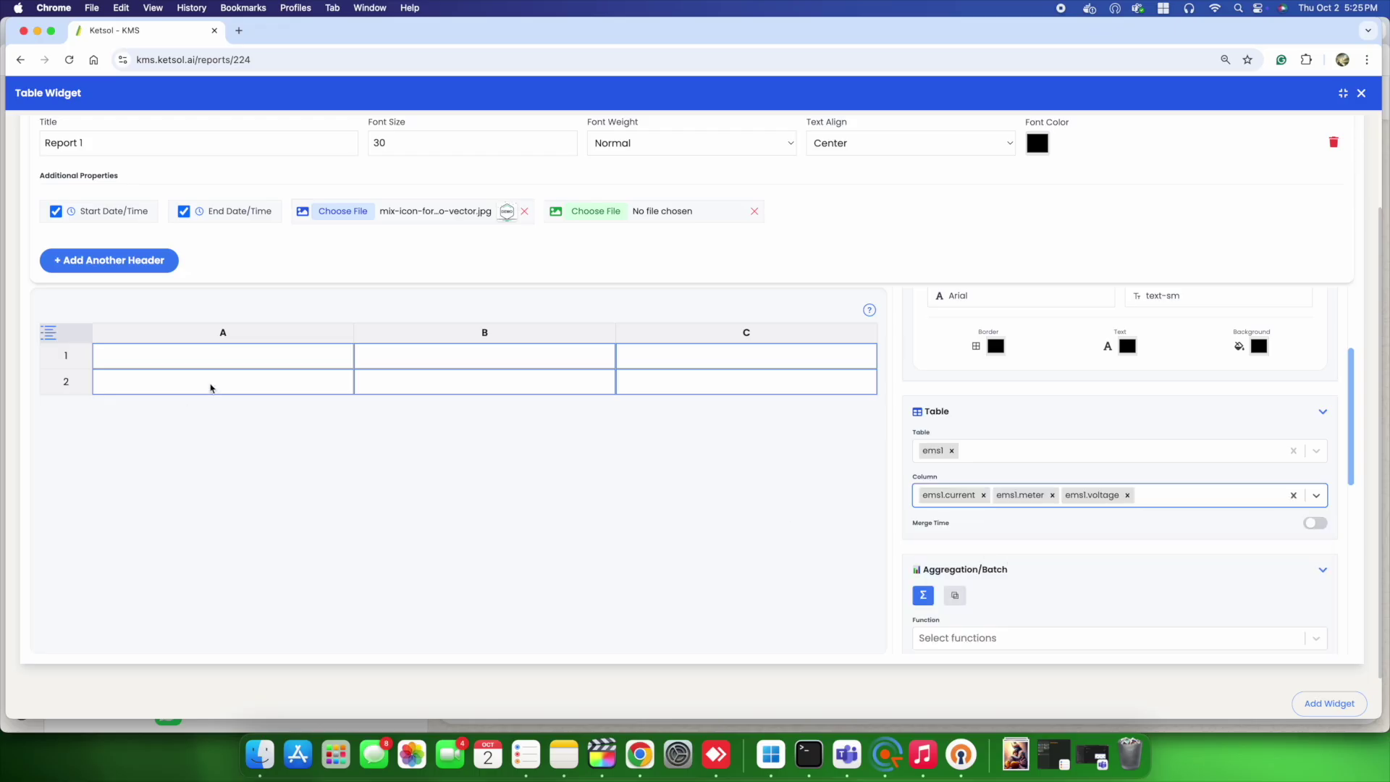
- Assign cell A2 the Sino column and cell B2 the time column using automatic key selection
left_click(215, 385)
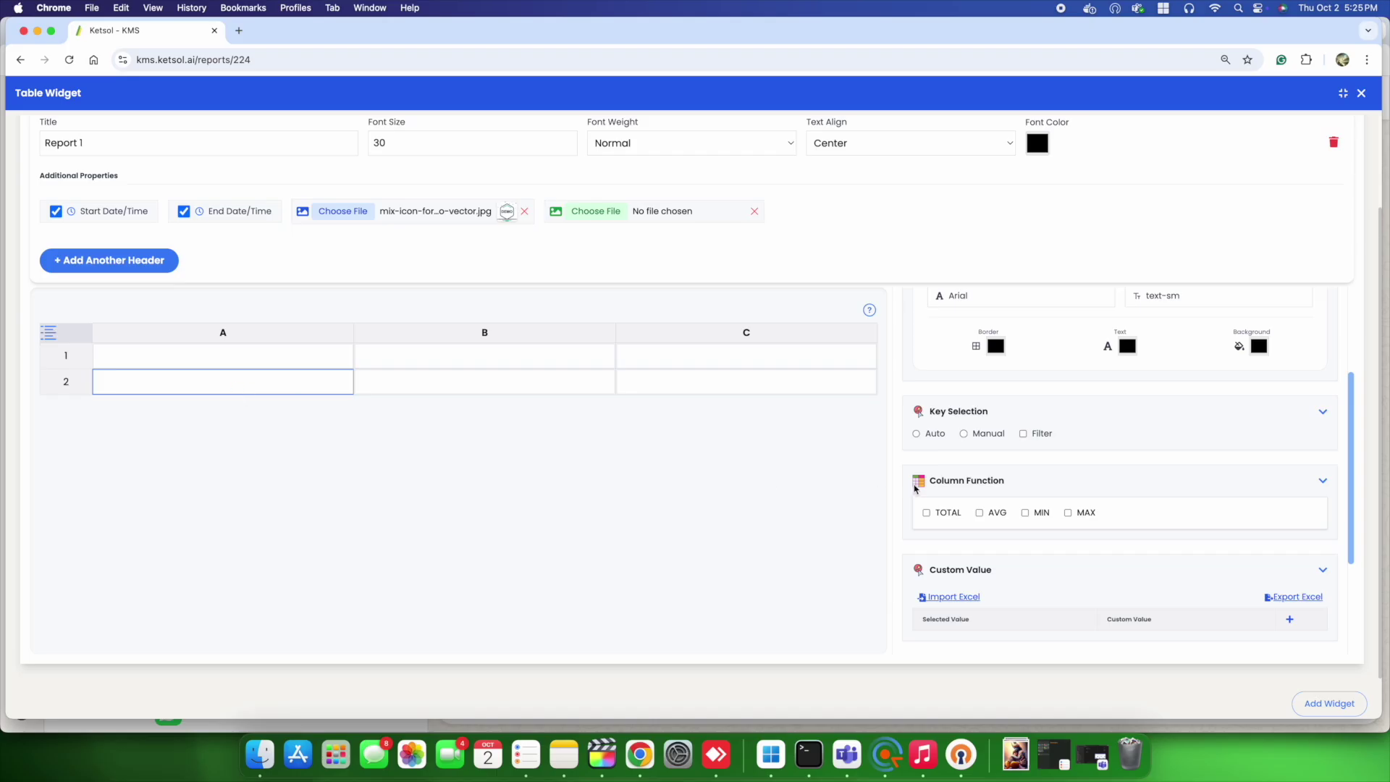
left_click(917, 434)
left_click(941, 496)
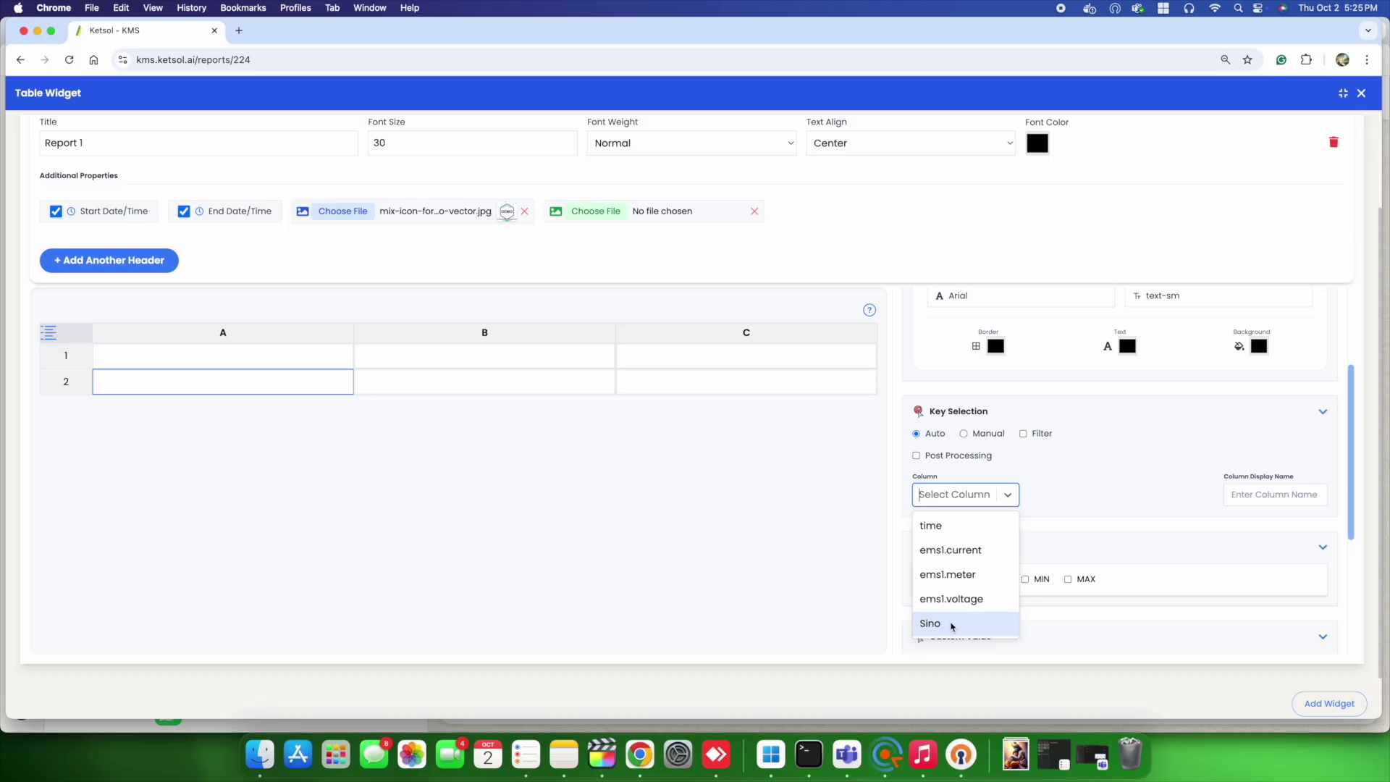
left_click(952, 624)
left_click(406, 383)
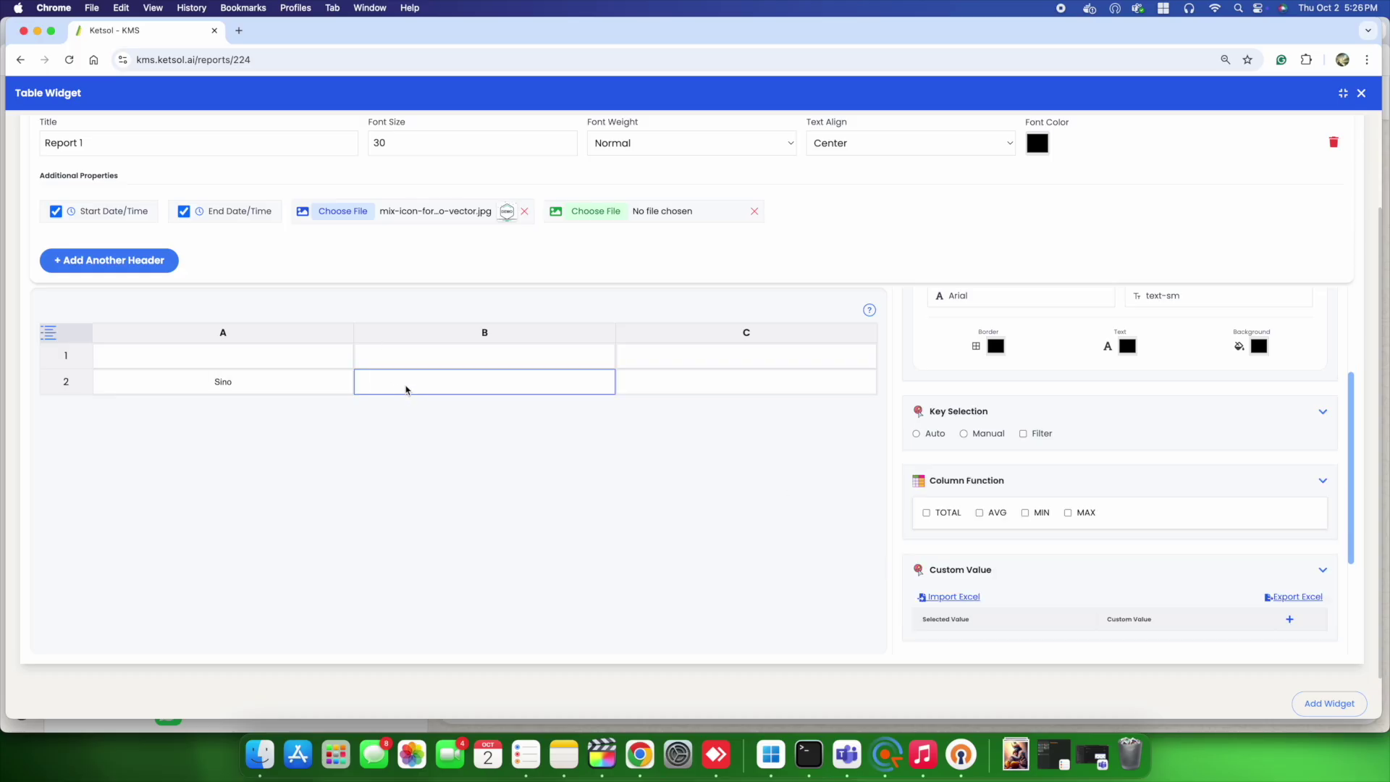
left_click(955, 495)
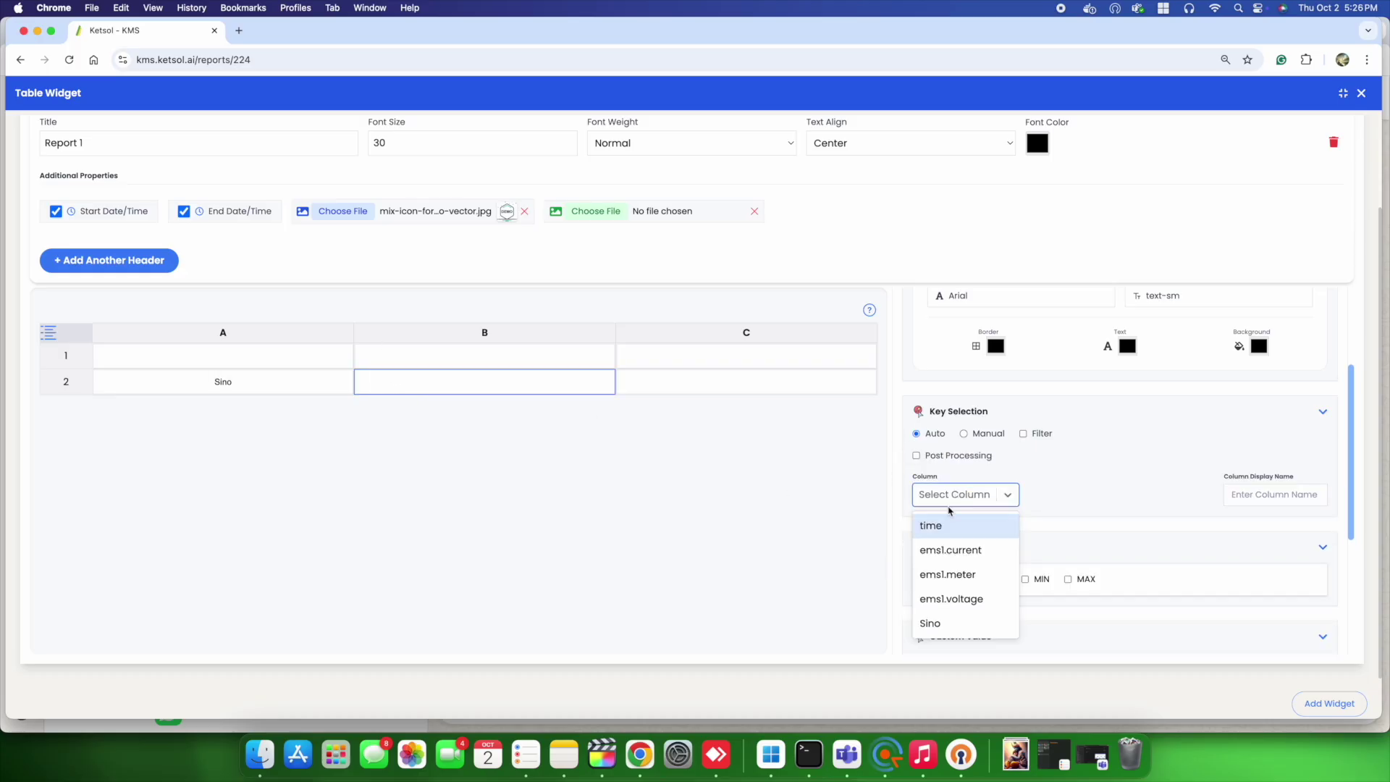
left_click(940, 527)
- Assign the ems1.meter column to cell C2 using automatic key selection
left_click(684, 385)
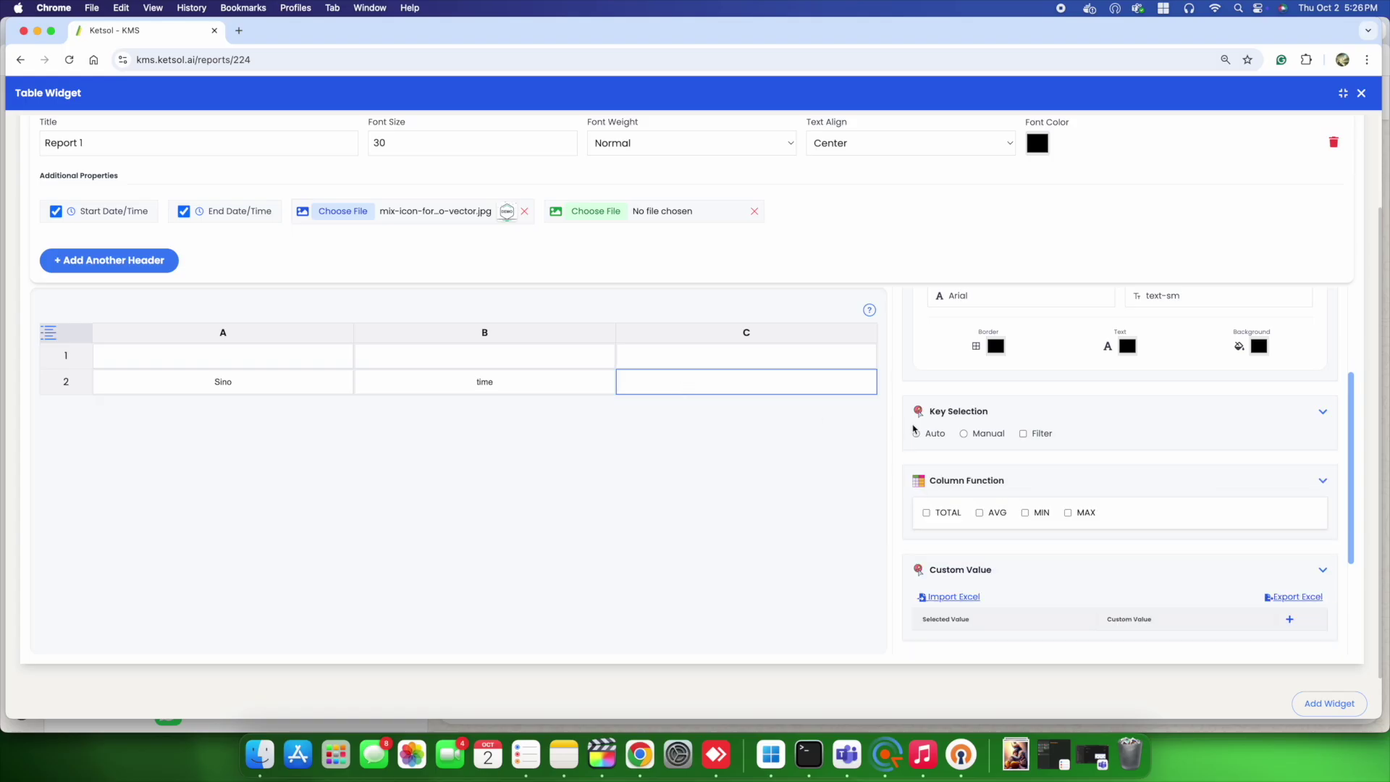
left_click(927, 434)
left_click(944, 494)
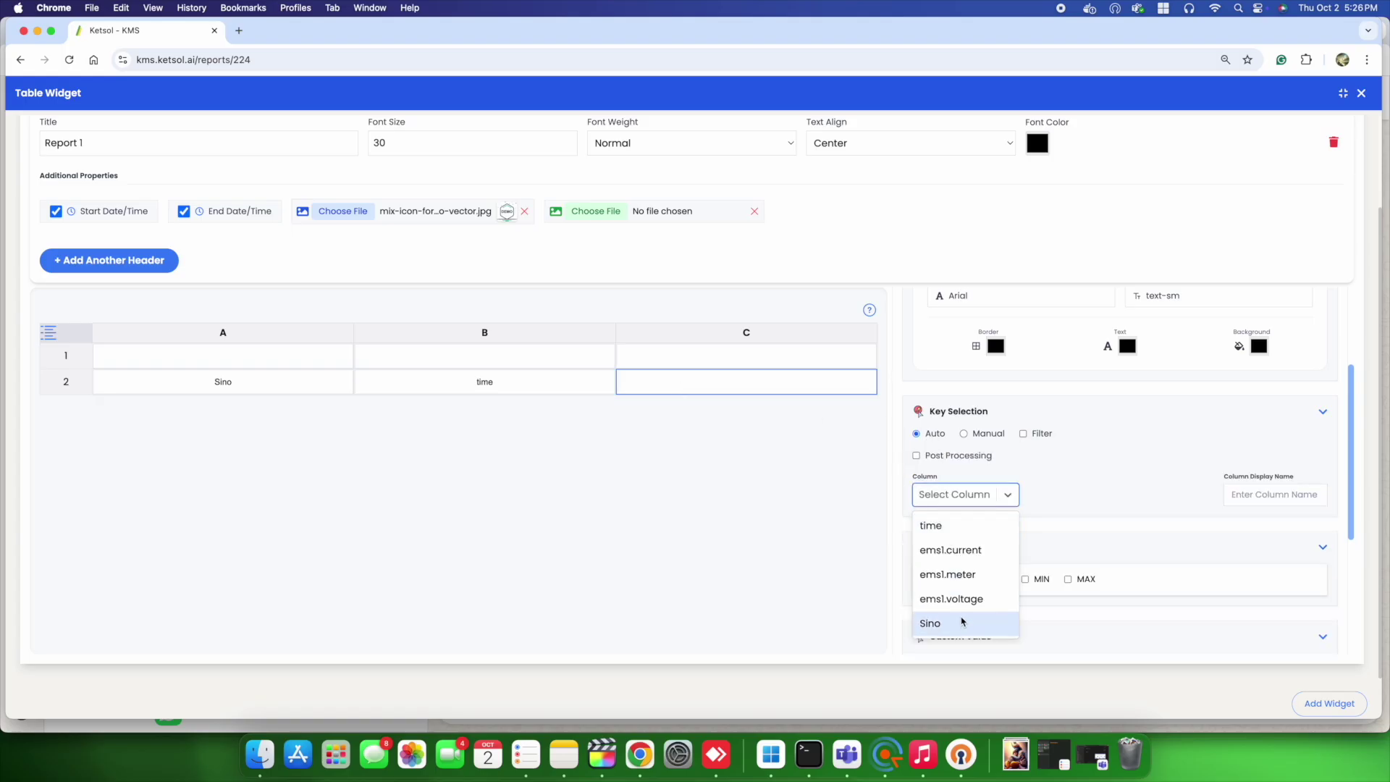
left_click(965, 575)
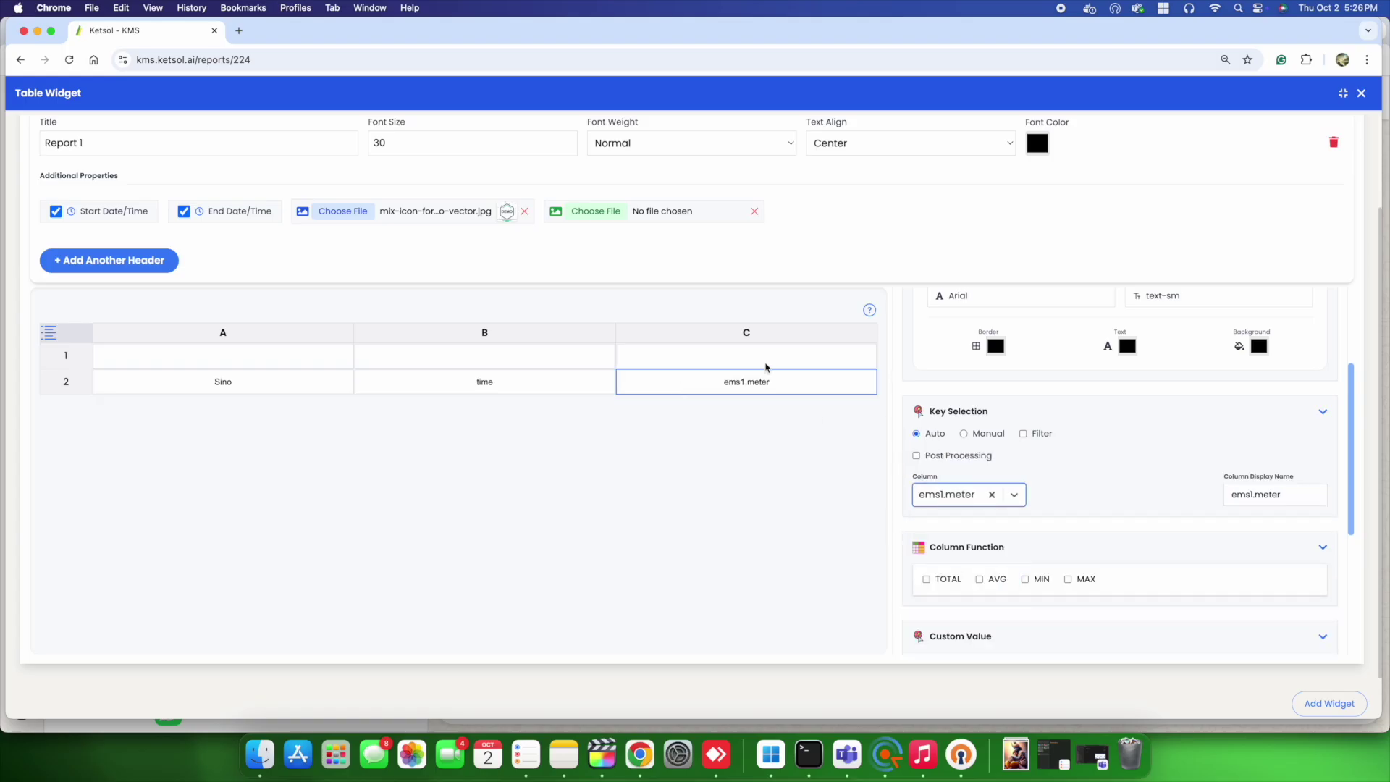
- Add two more columns, D and E, to the right of column C in the table
left_click(747, 340)
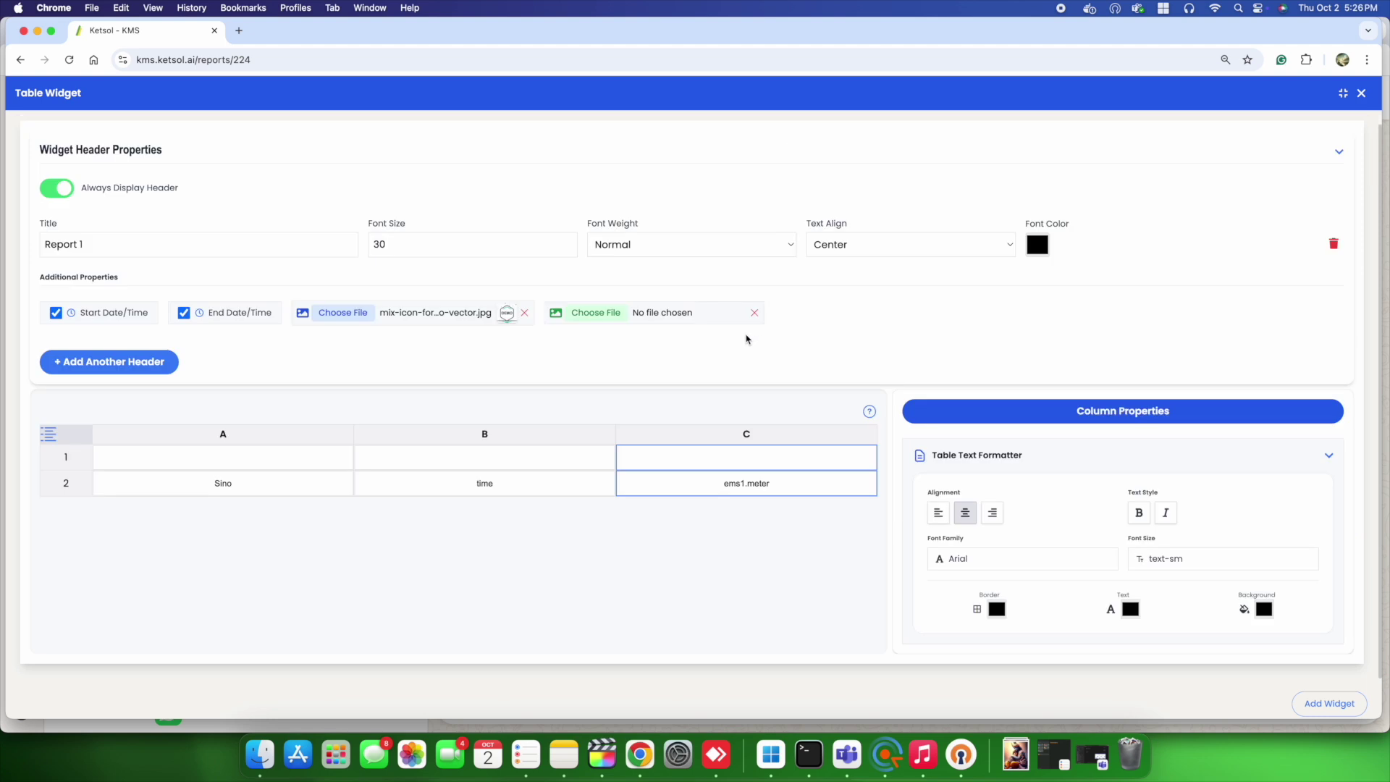
right_click(775, 439)
left_click(831, 471)
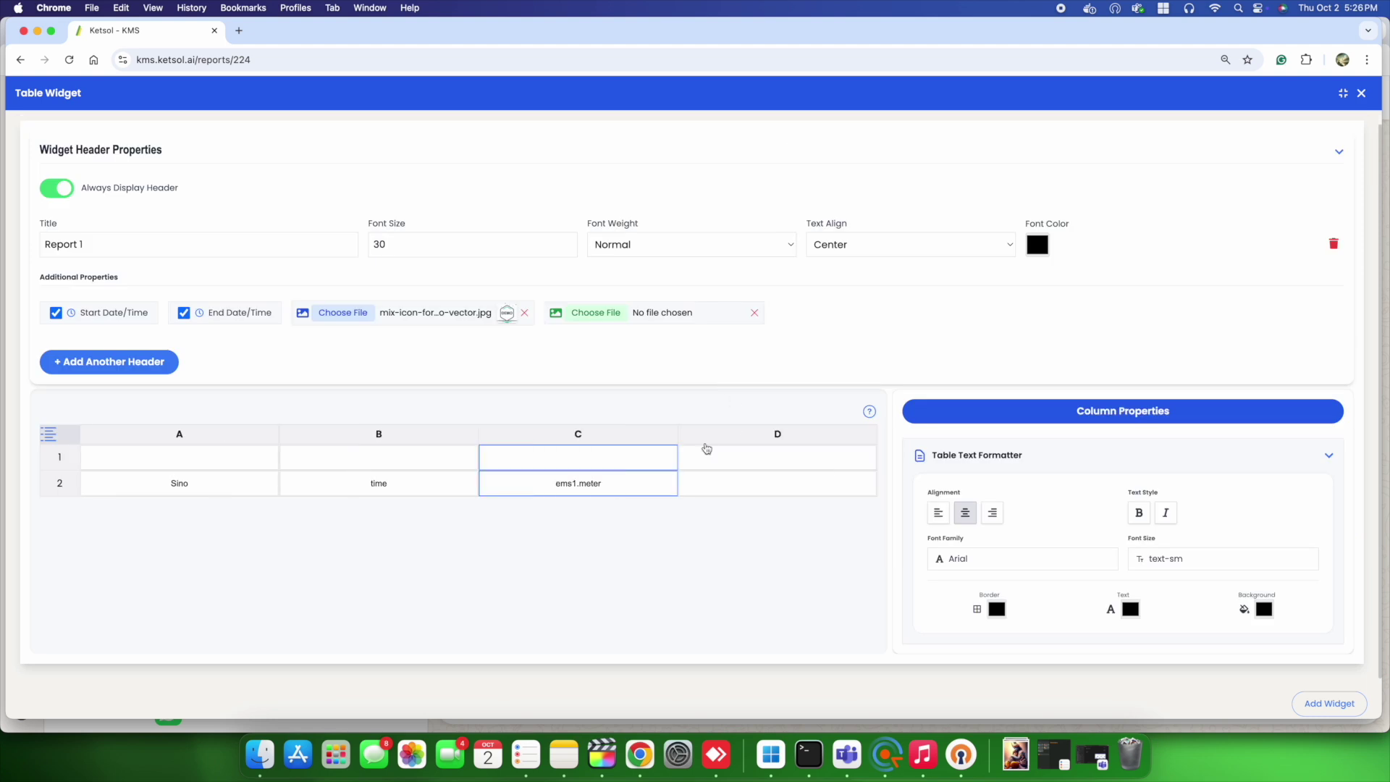
left_click(742, 441)
right_click(801, 441)
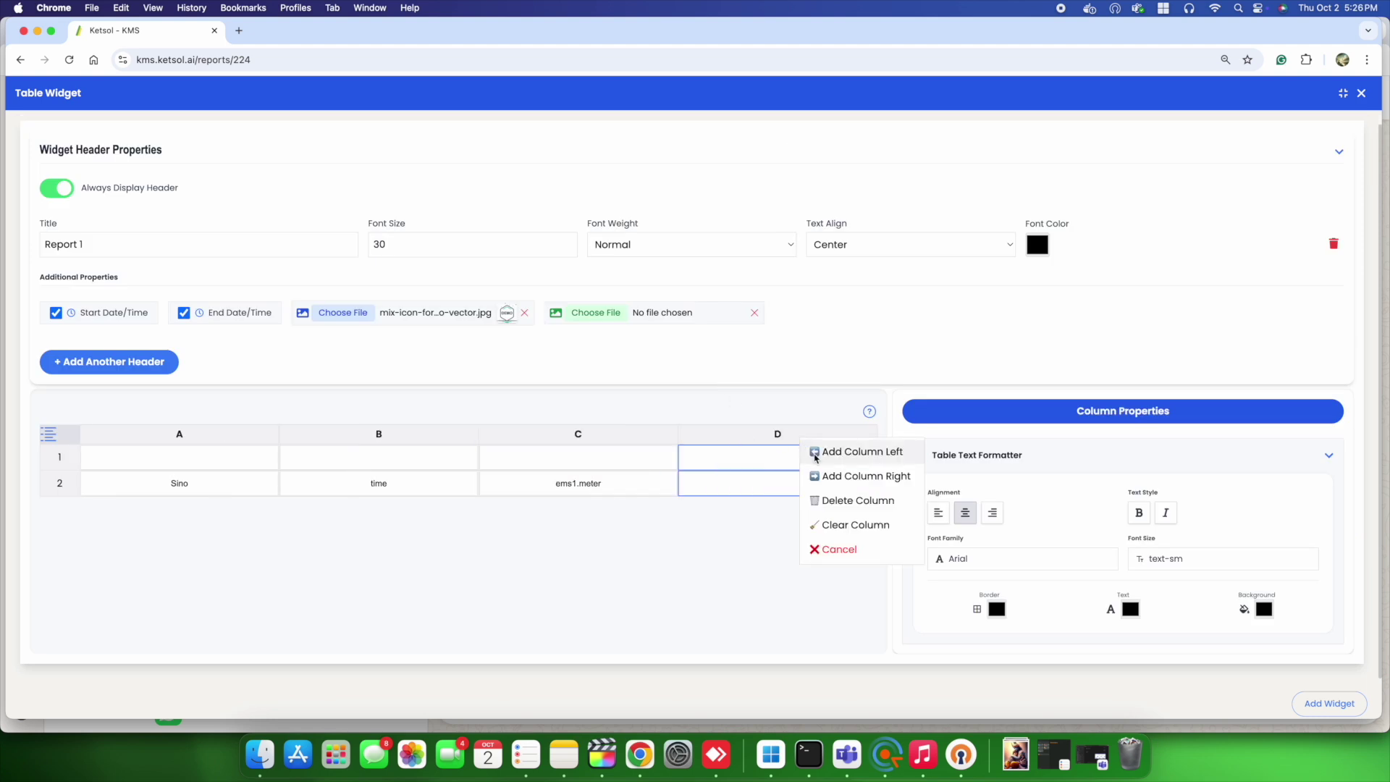
left_click(845, 477)
- Assign the ems1.voltage column to cell D2 using automatic key selection
left_click(645, 487)
scroll(999, 532, "down", 3)
left_click(917, 520)
scroll(970, 572, "down", 1)
left_click(965, 549)
left_click(970, 654)
- Assign the ems1.current column to cell E2 with automatic key selection and add the table widget to the report
left_click(795, 495)
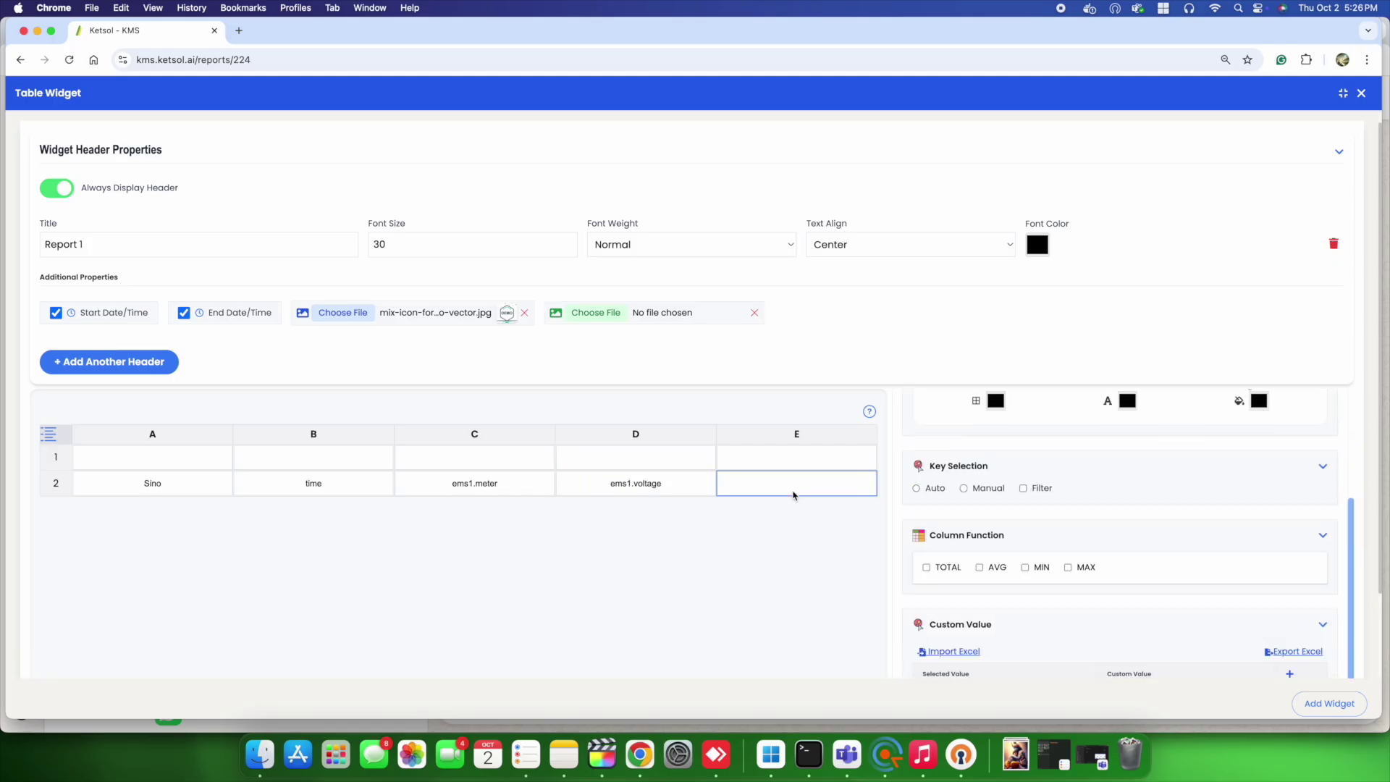
scroll(1006, 554, "down", 1)
left_click(917, 470)
left_click(963, 531)
left_click(970, 588)
scroll(1059, 468, "down", 2)
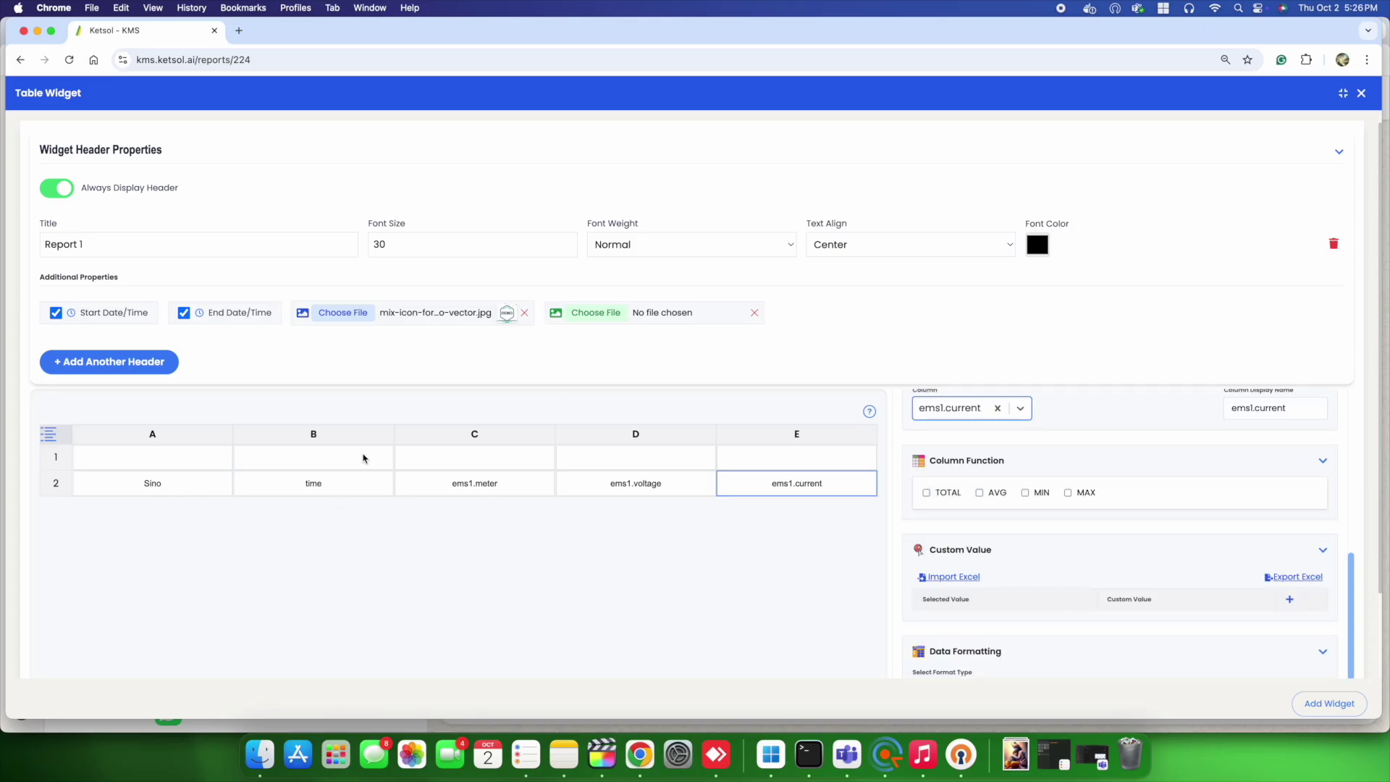
scroll(362, 464, "down", 2)
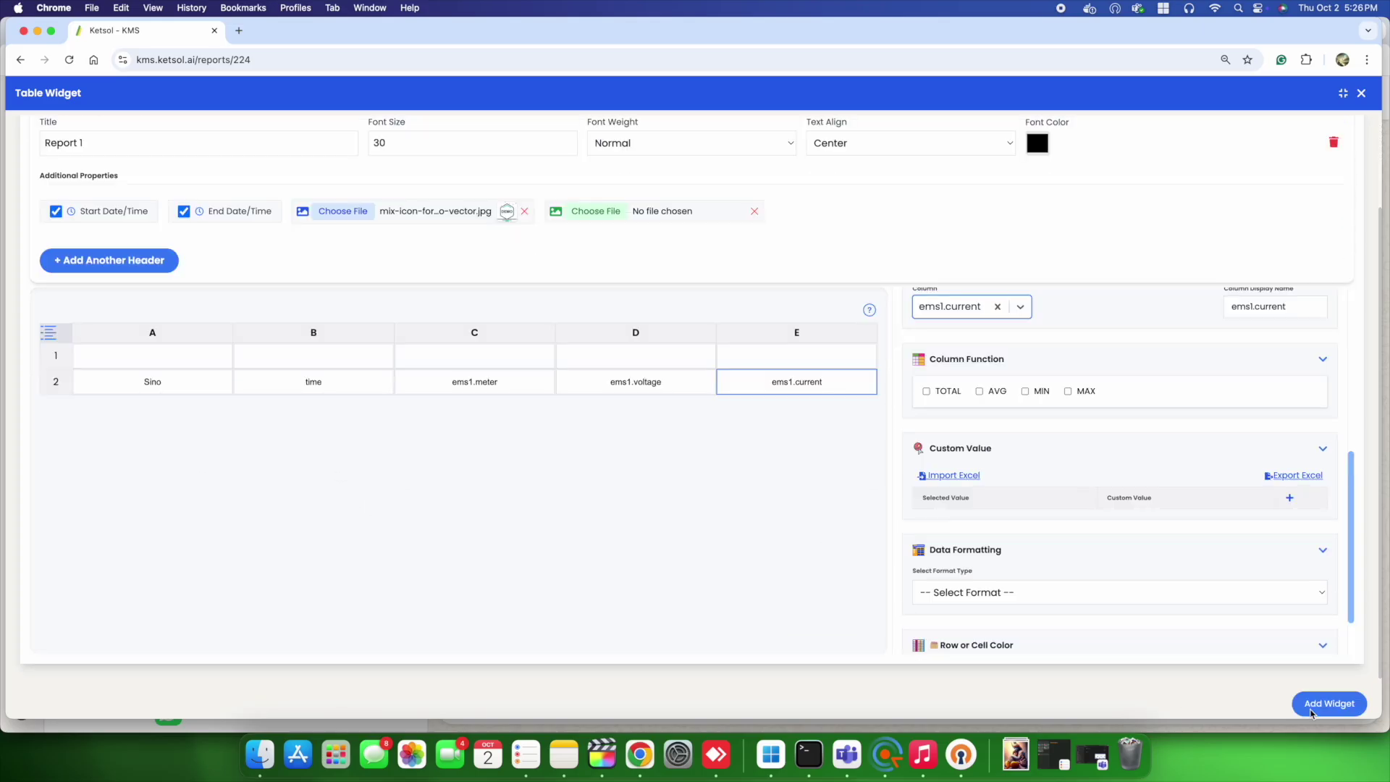
left_click(1329, 703)
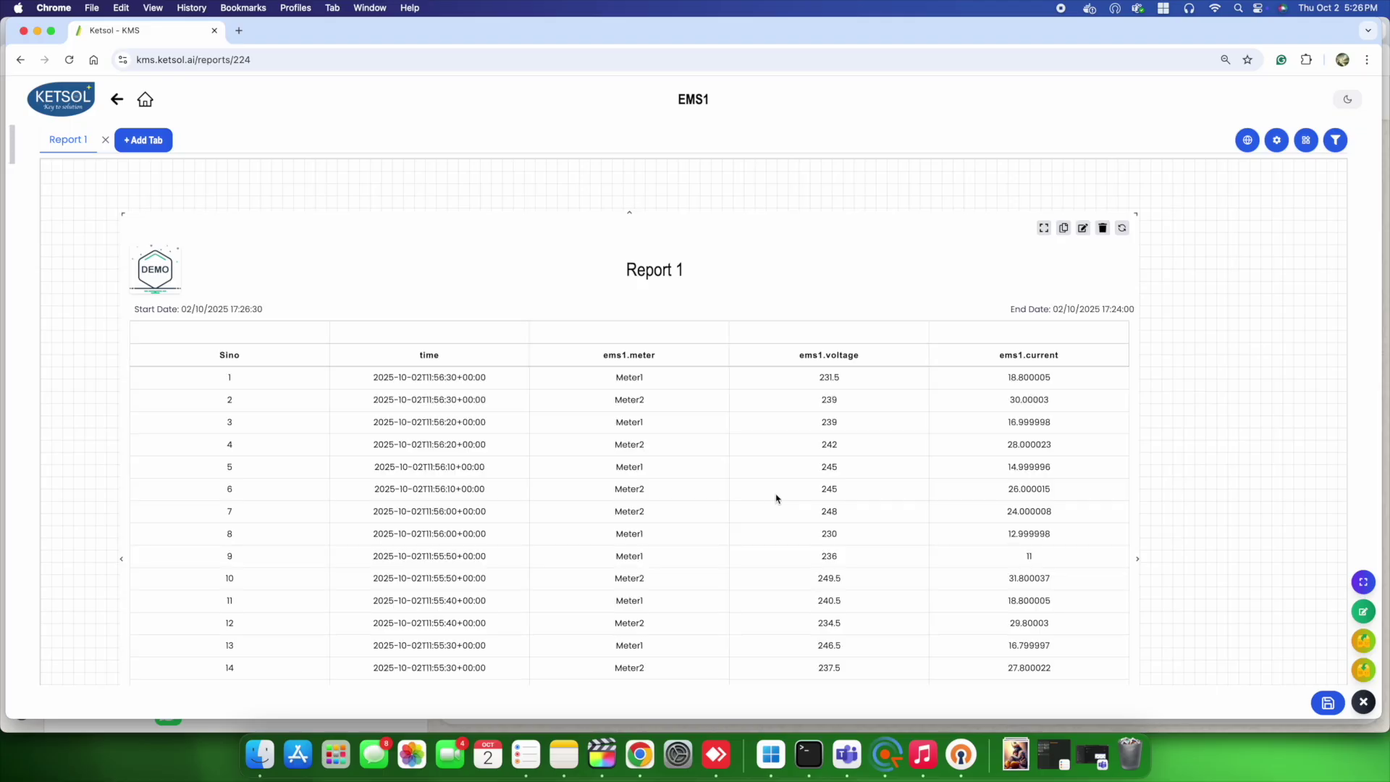
- Resize the table widget to about half the canvas width in the canvas's upper-left corner and review its rows
left_click_drag(1134, 217, 505, 239)
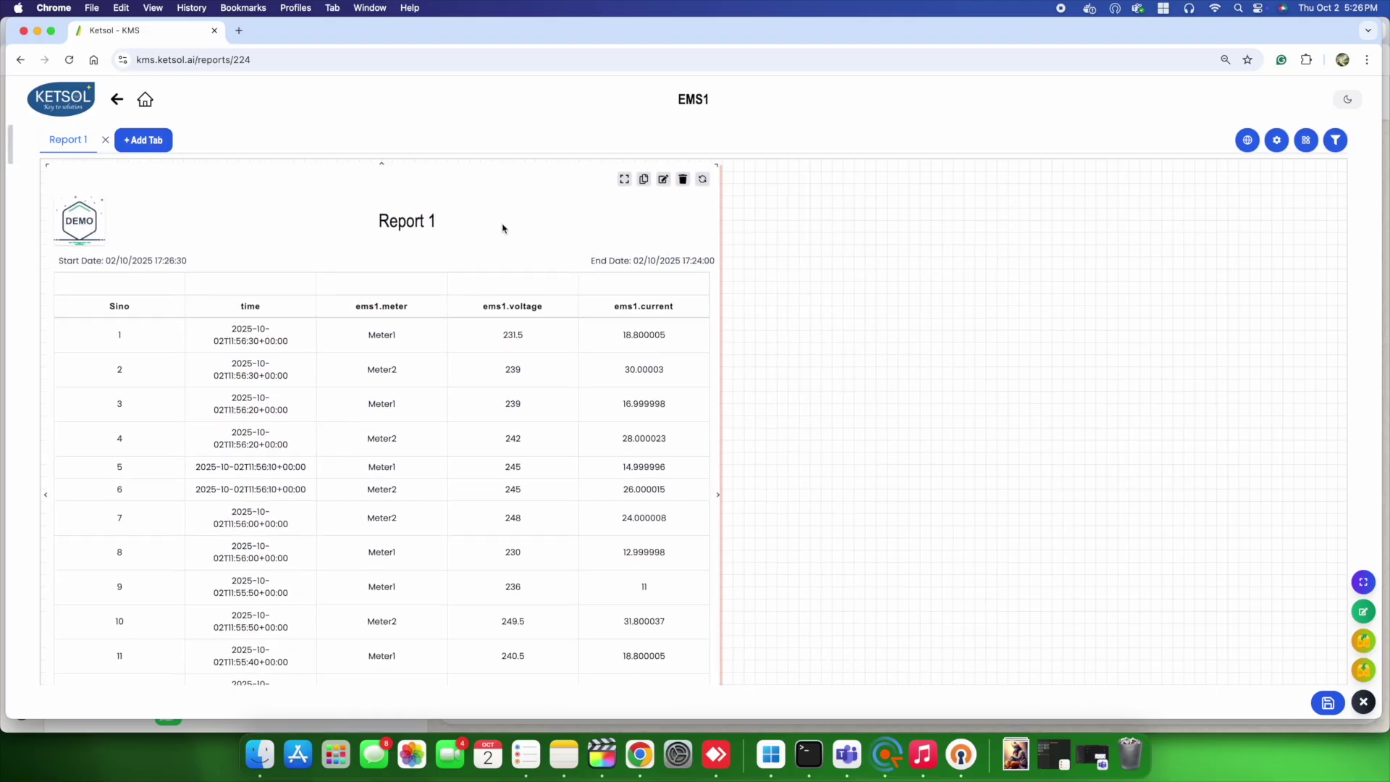
scroll(629, 447, "down", 10)
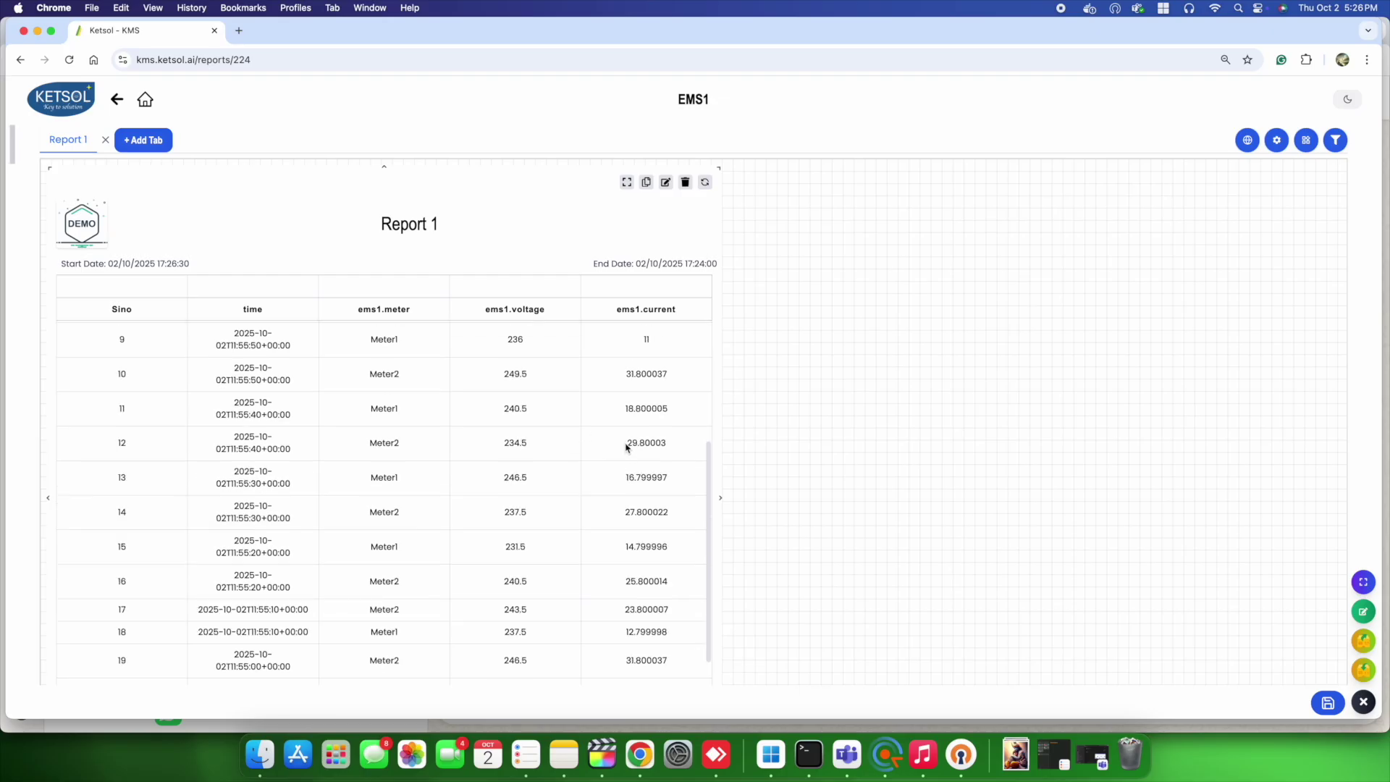
scroll(641, 458, "down", 3)
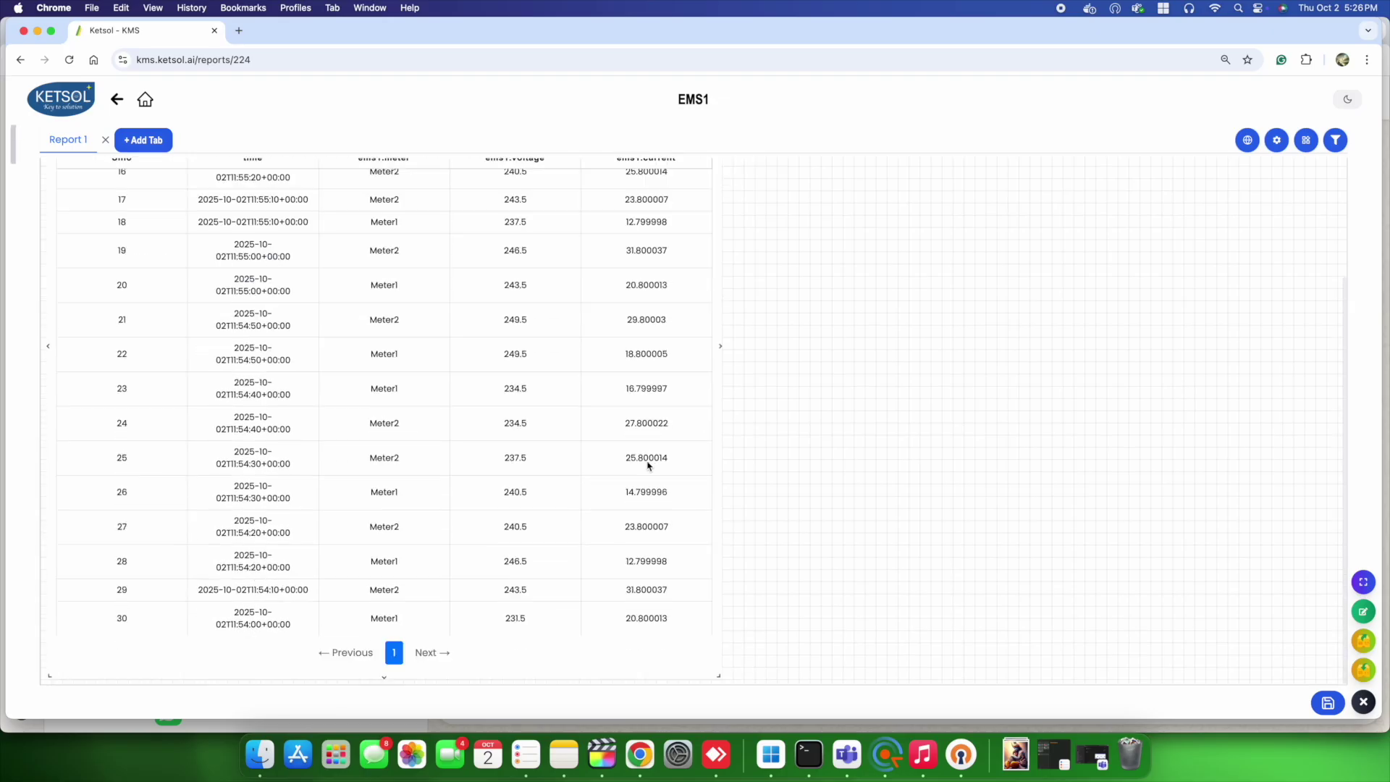
scroll(646, 463, "up", 10)
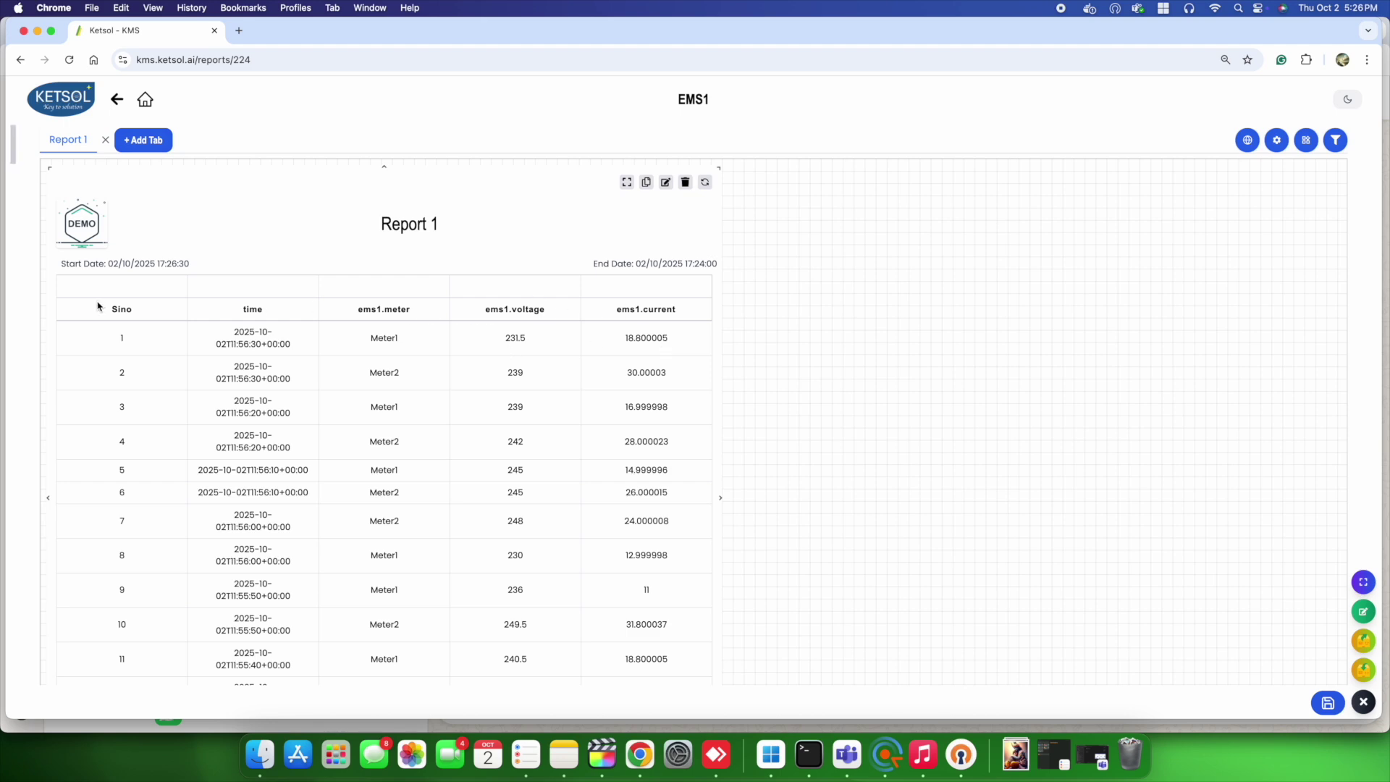
- Reopen the table widget for editing and set the Sino column's display name to Serial Number
left_click(666, 184)
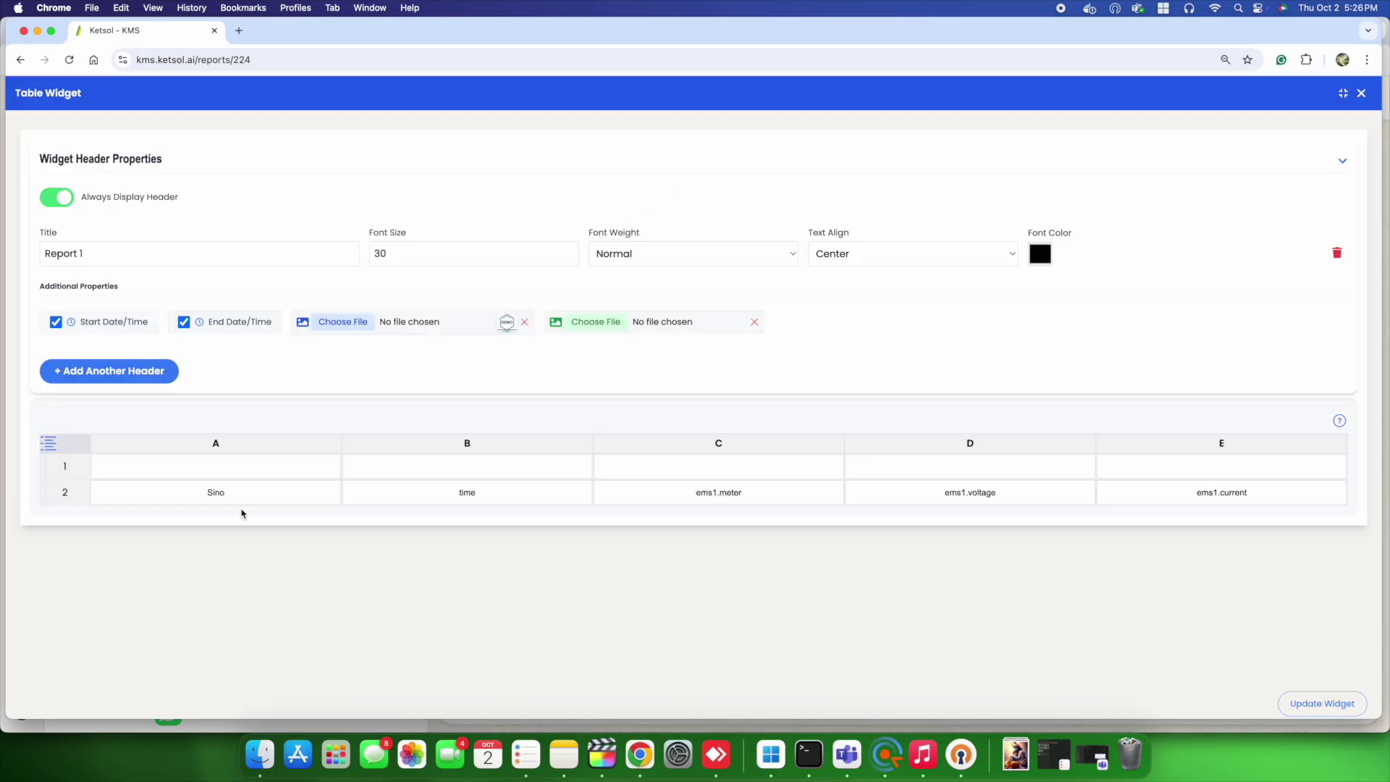
left_click(236, 501)
scroll(1086, 556, "down", 5)
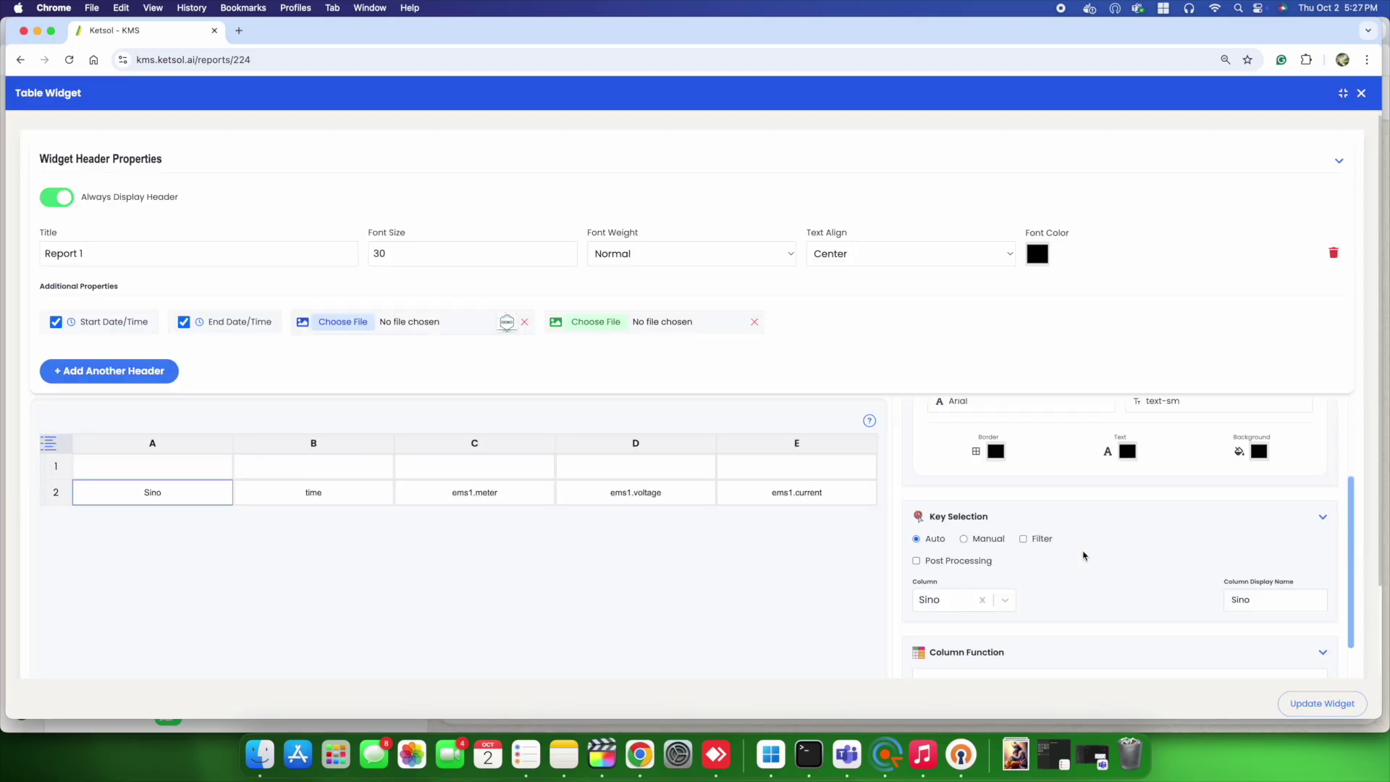
left_click(1263, 532)
key("super+a")
type("S")
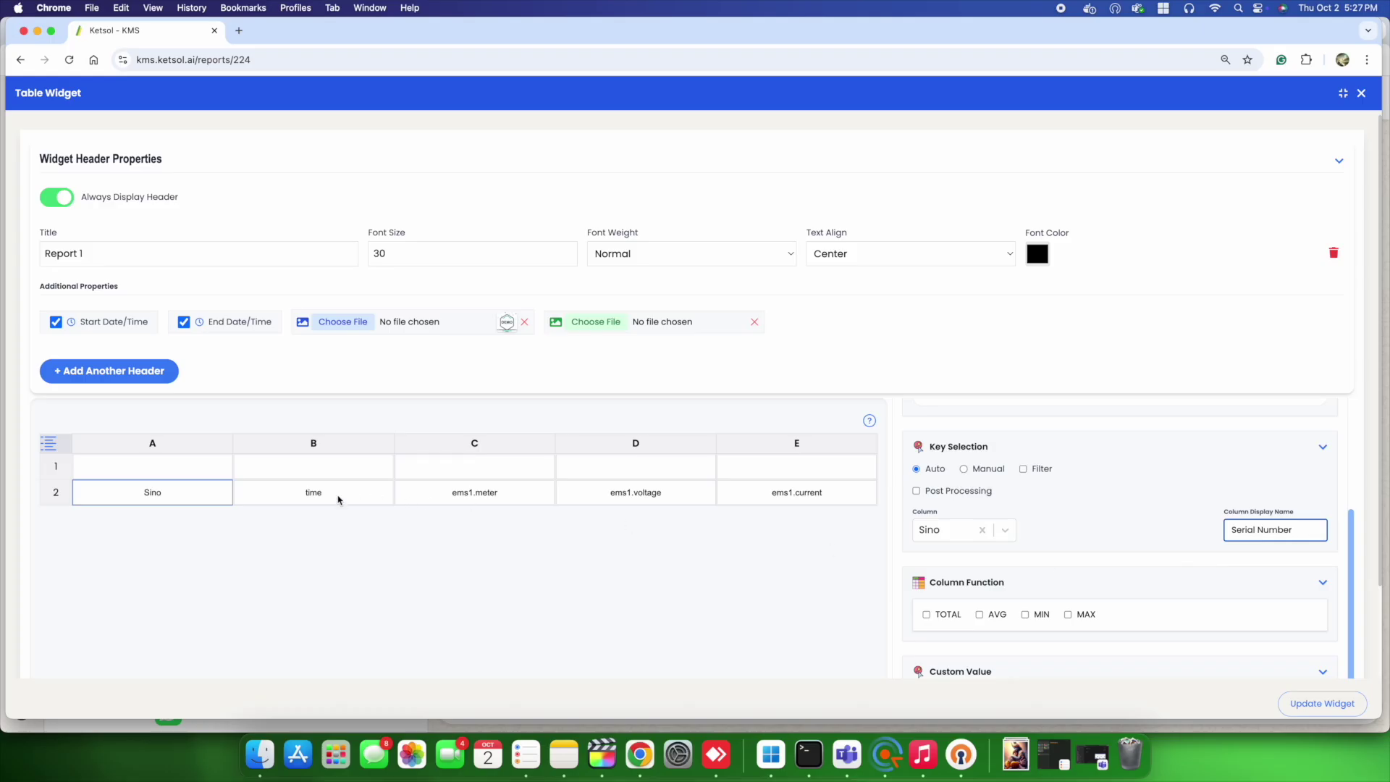
- Set the time column's display name in cell B2 to DateTime
left_click(338, 498)
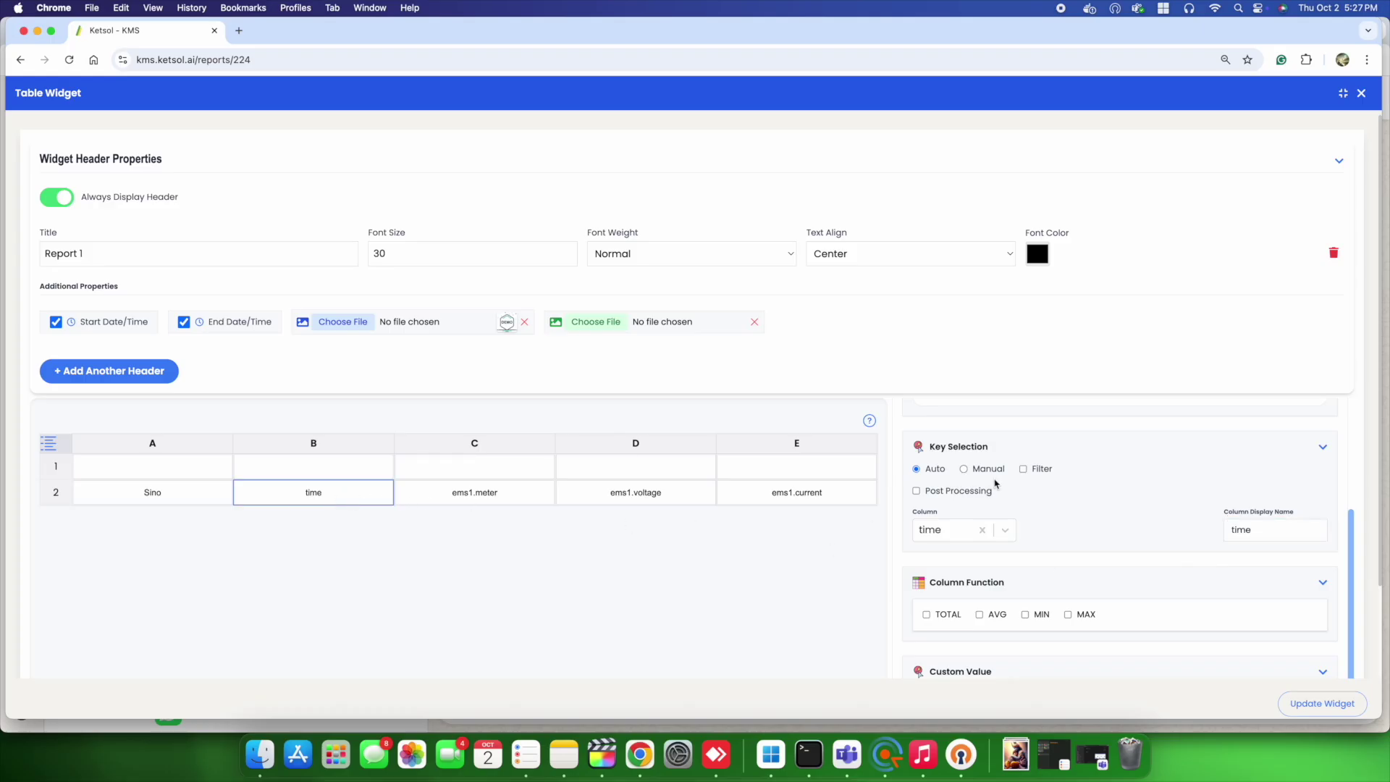
scroll(995, 514, "down", 1)
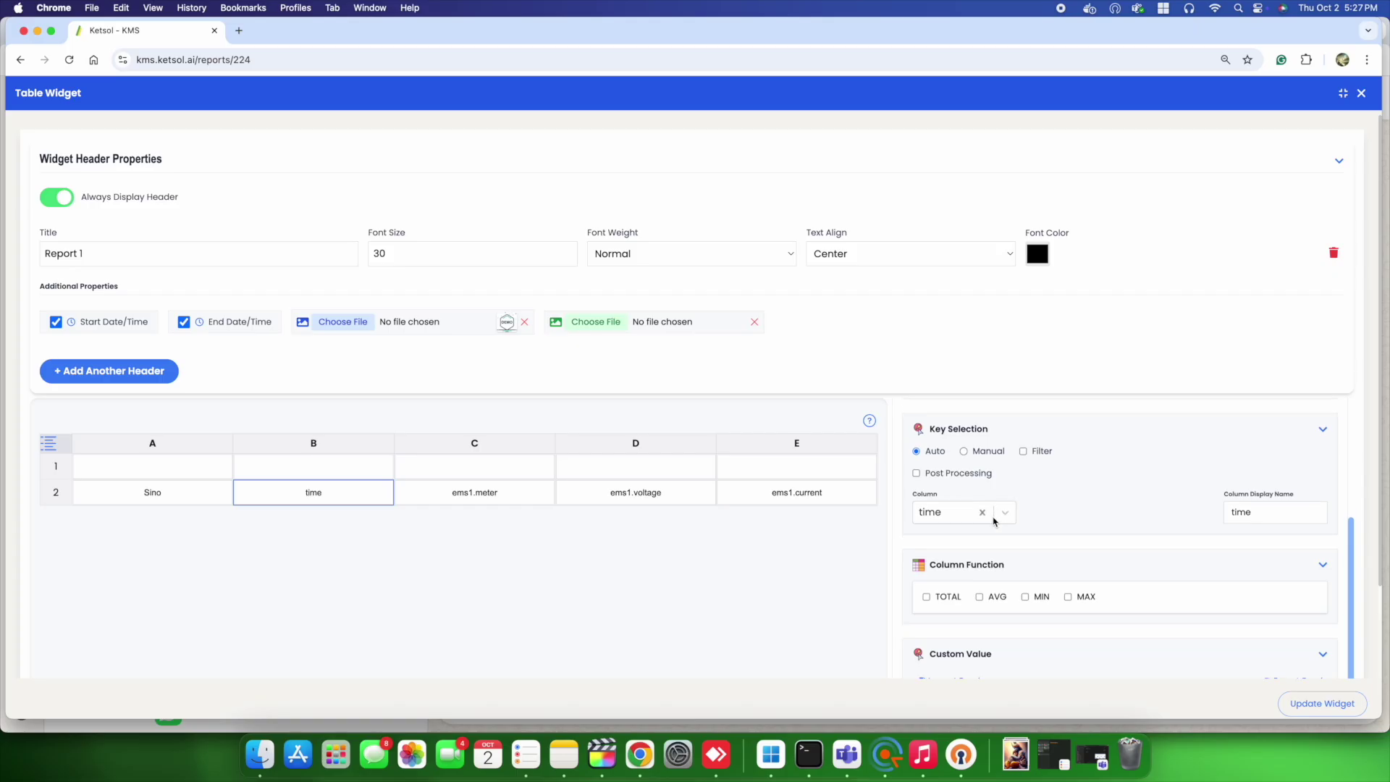
left_click_drag(1274, 518, 1156, 504)
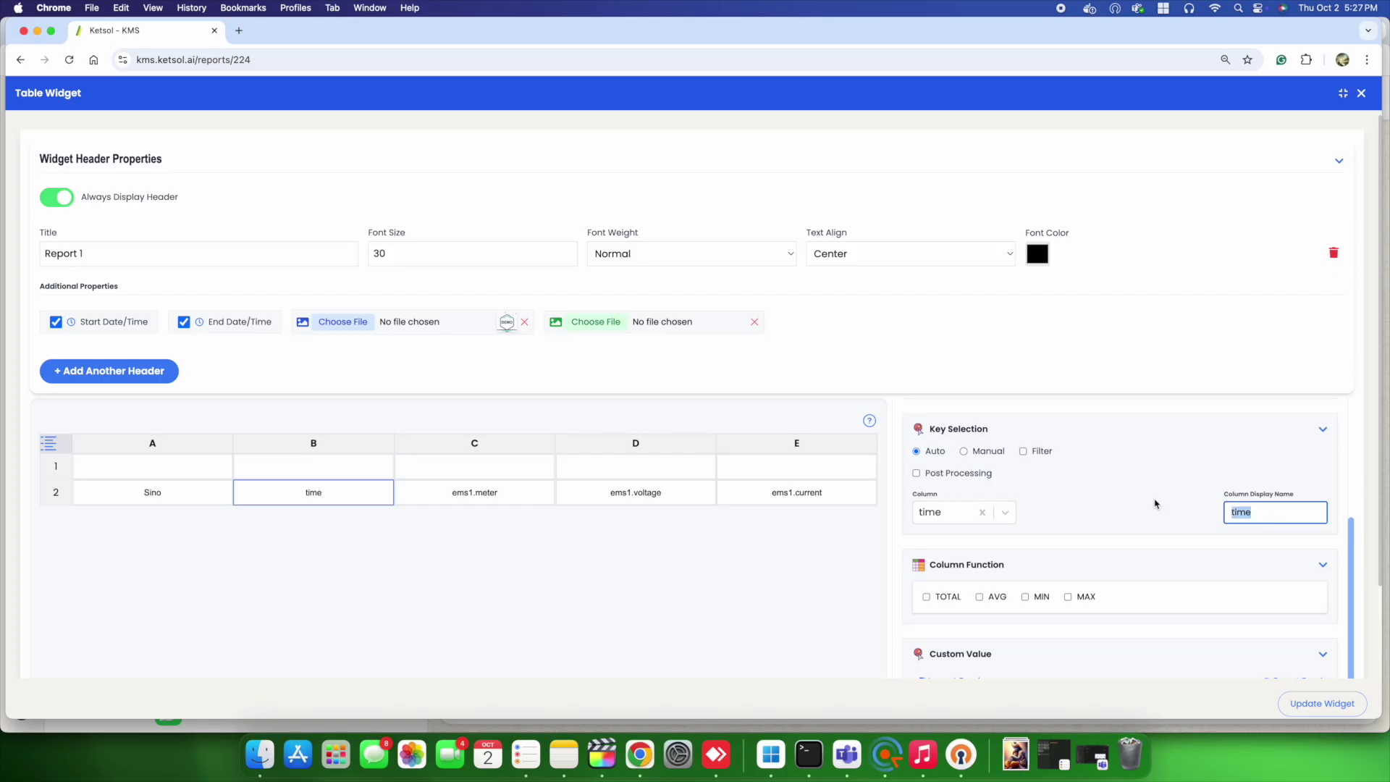
type("Da")
- Format the time column's data as Timestamp with the dd/MM/yyyy HH:mm:ss format
scroll(1068, 564, "down", 5)
left_click(1019, 647)
left_click(1017, 653)
scroll(1019, 626, "down", 5)
left_click(994, 533)
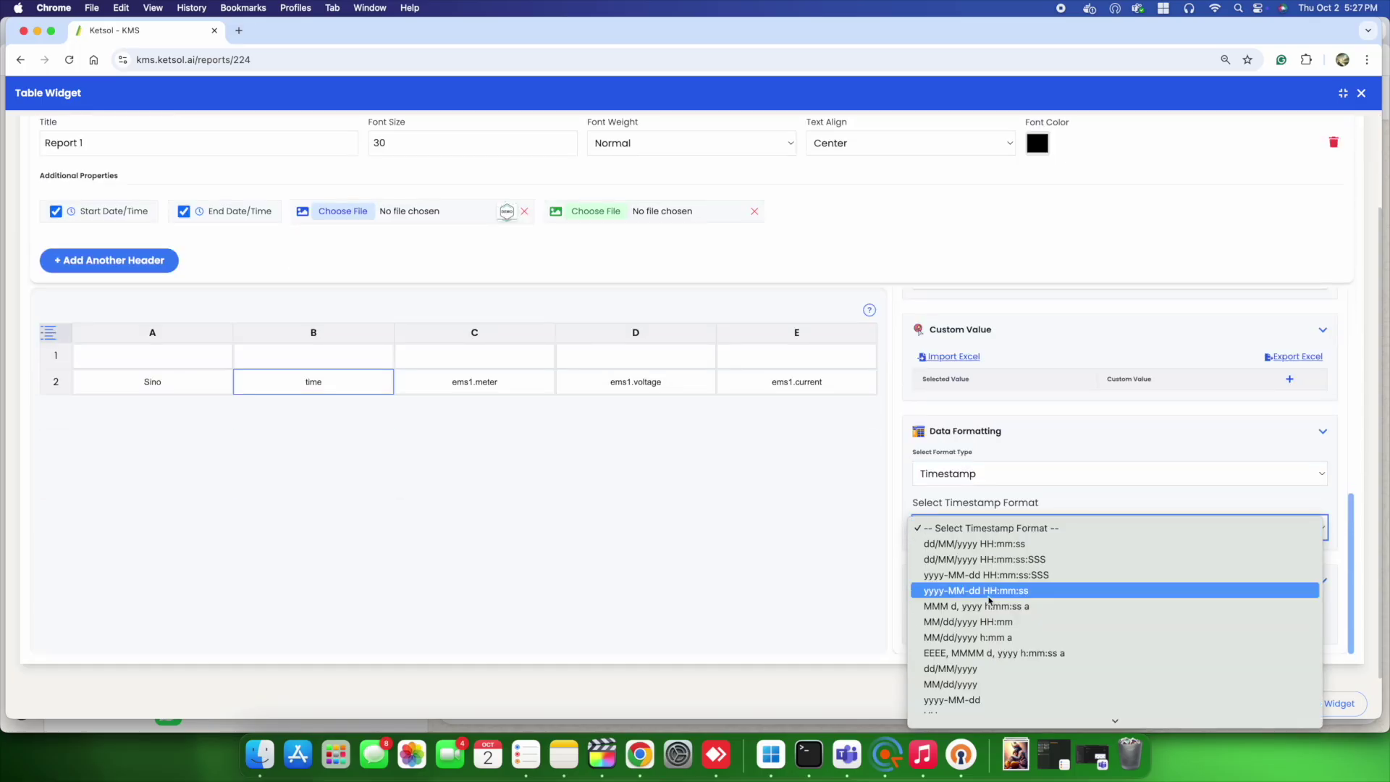
scroll(991, 550, "down", 3)
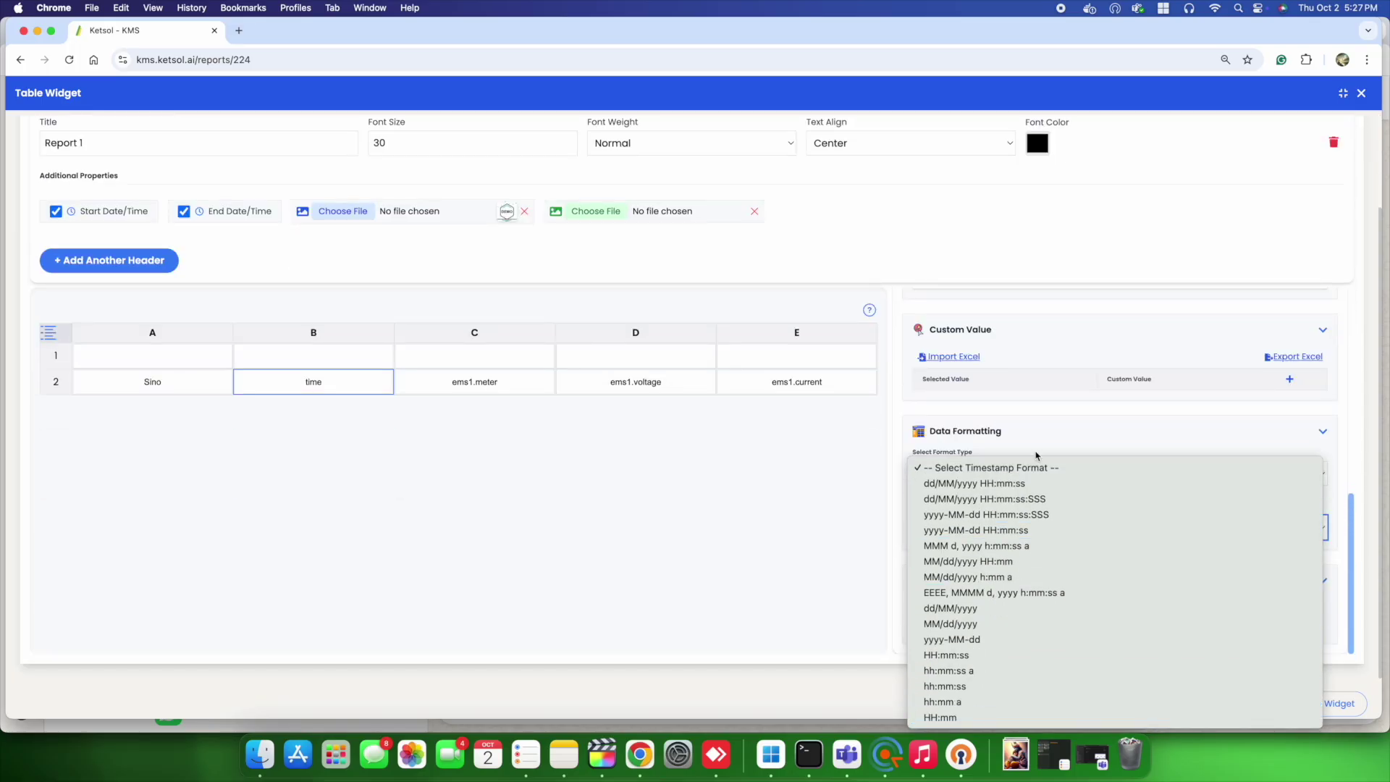
left_click(1013, 484)
- Set the ems1.meter column's display name to Meter Number
left_click(486, 381)
scroll(1162, 407, "up", 4)
left_click_drag(1291, 486, 1171, 486)
type("Meter Number")
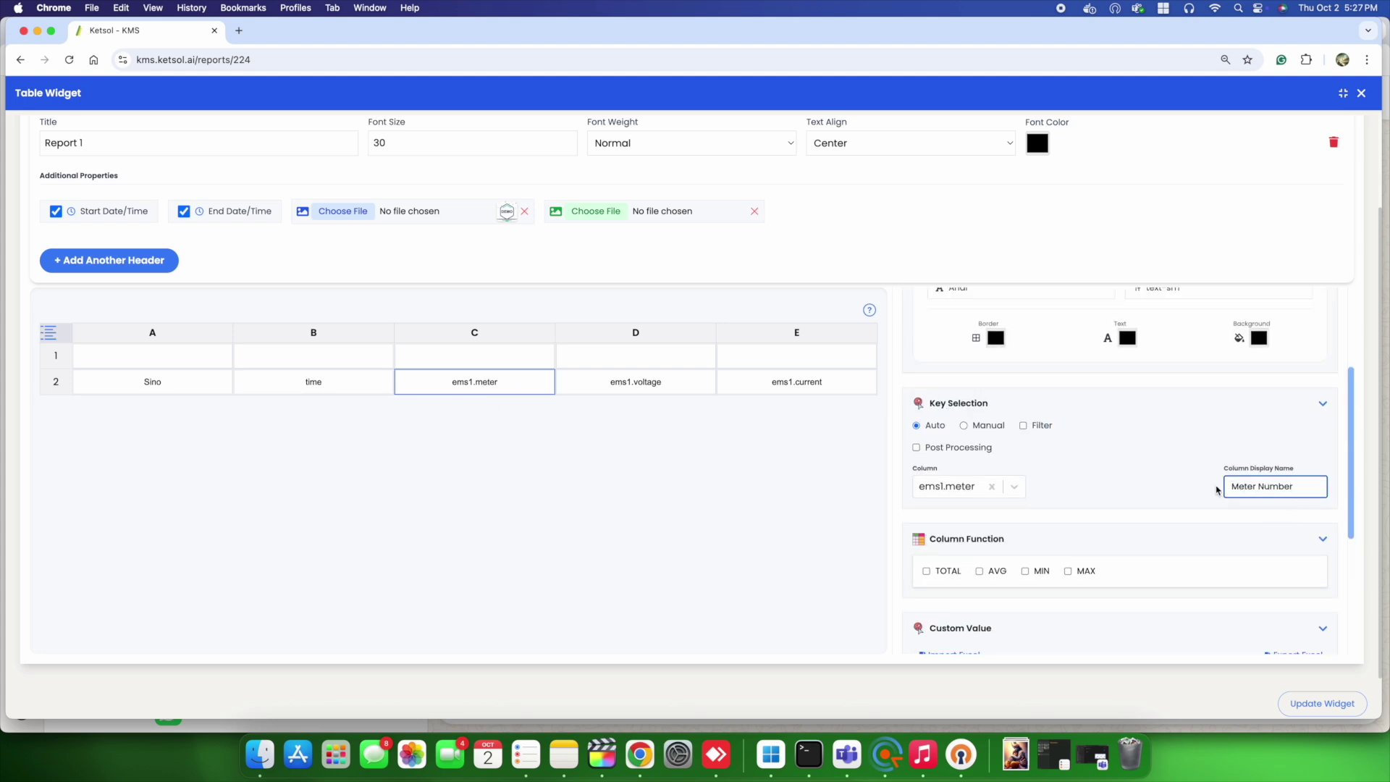
- Set the ems1.voltage column's display name to Voltage and enable its AVG, MIN and MAX functions
left_click(636, 381)
left_click_drag(1296, 486, 1230, 486)
type("Voltage")
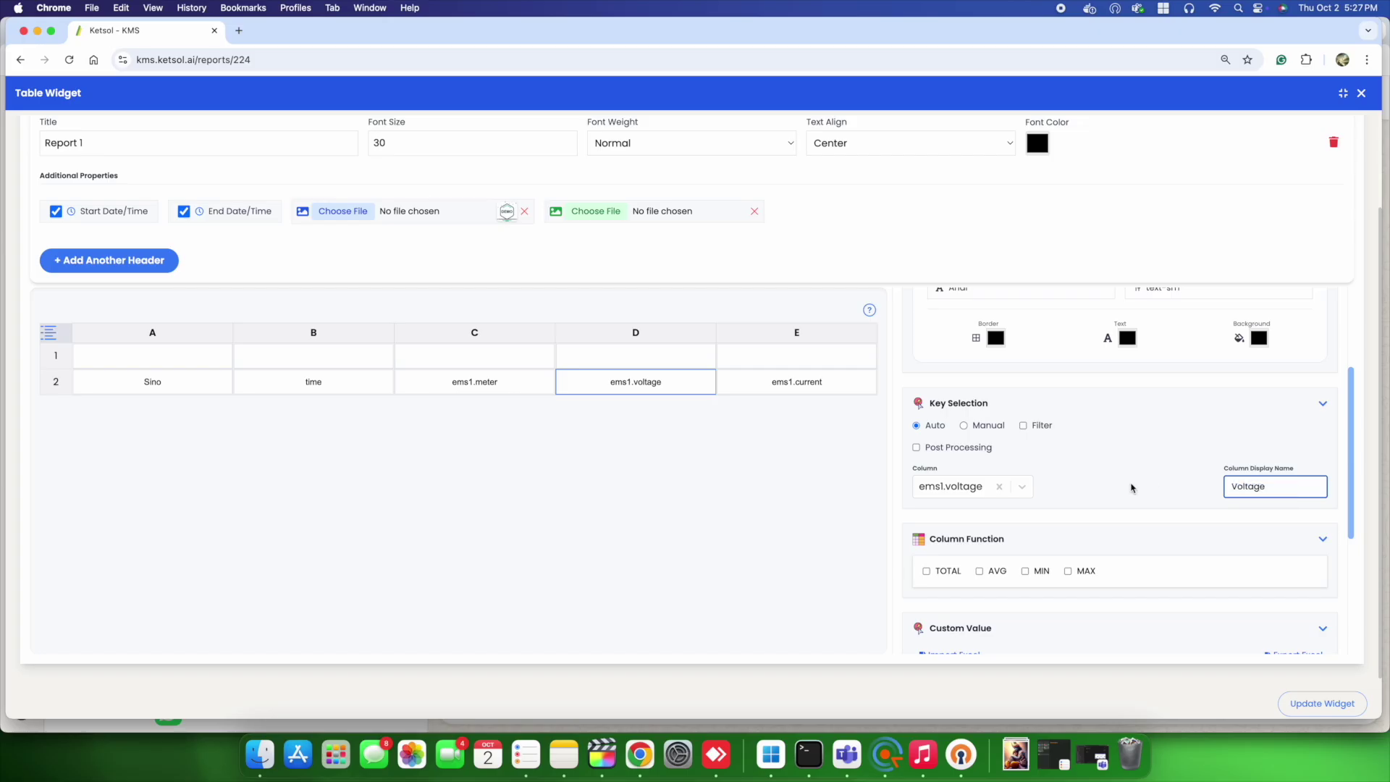
scroll(1086, 535, "down", 1)
left_click(979, 535)
left_click(1025, 535)
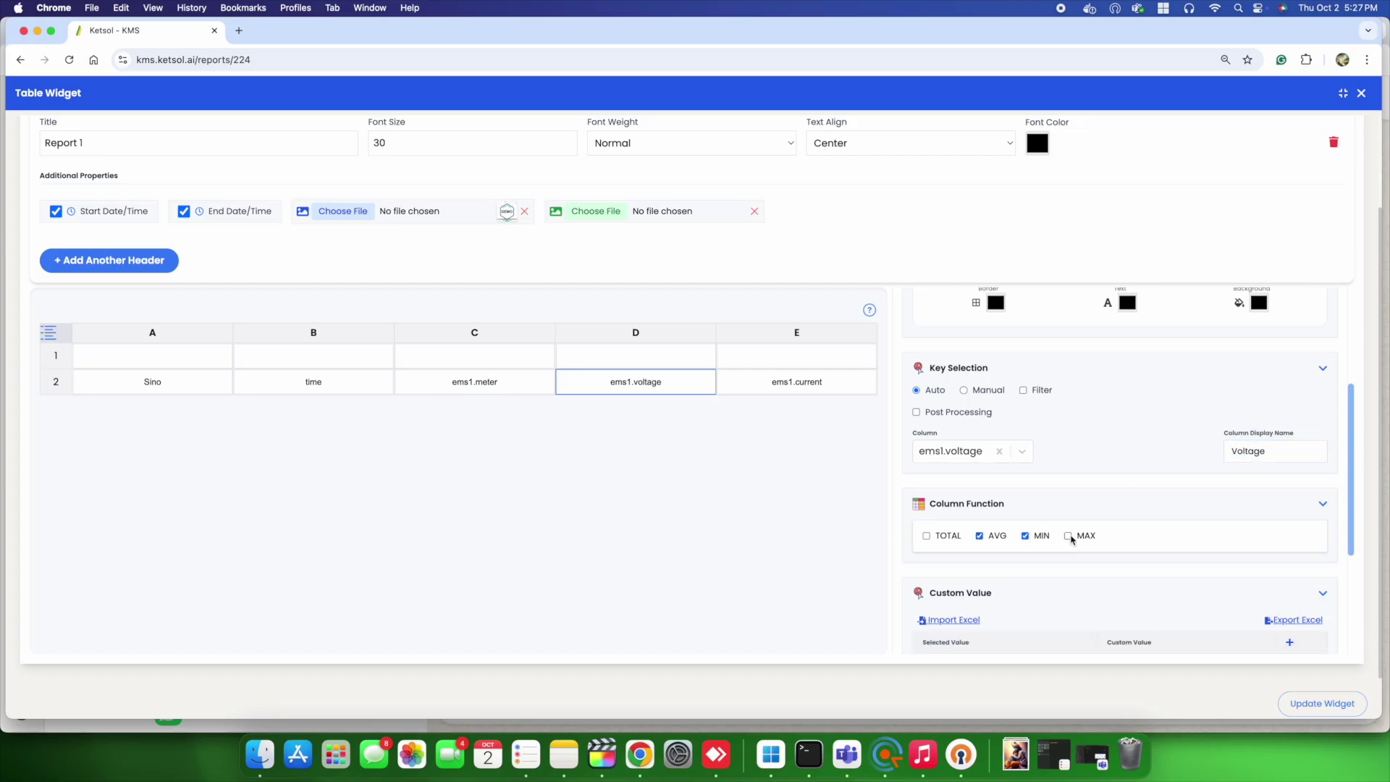
left_click(1068, 536)
- Format the voltage column's data as Decimal Point with a precision of 2
scroll(1073, 506, "down", 6)
left_click(992, 531)
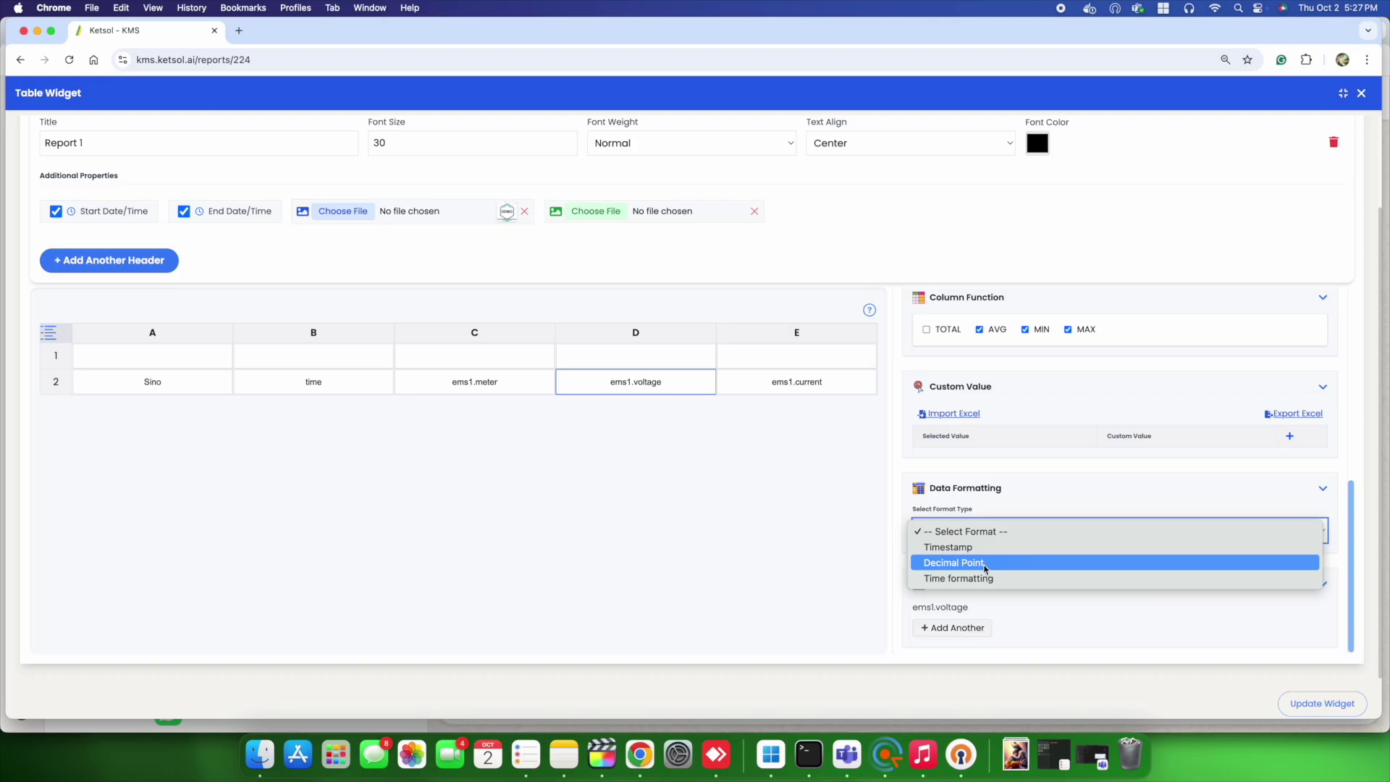
left_click(985, 569)
left_click(956, 583)
type("2")
- Add a row or cell color rule to the voltage column with the condition {ems1.voltage}>240
scroll(1013, 594, "down", 1)
left_click(952, 624)
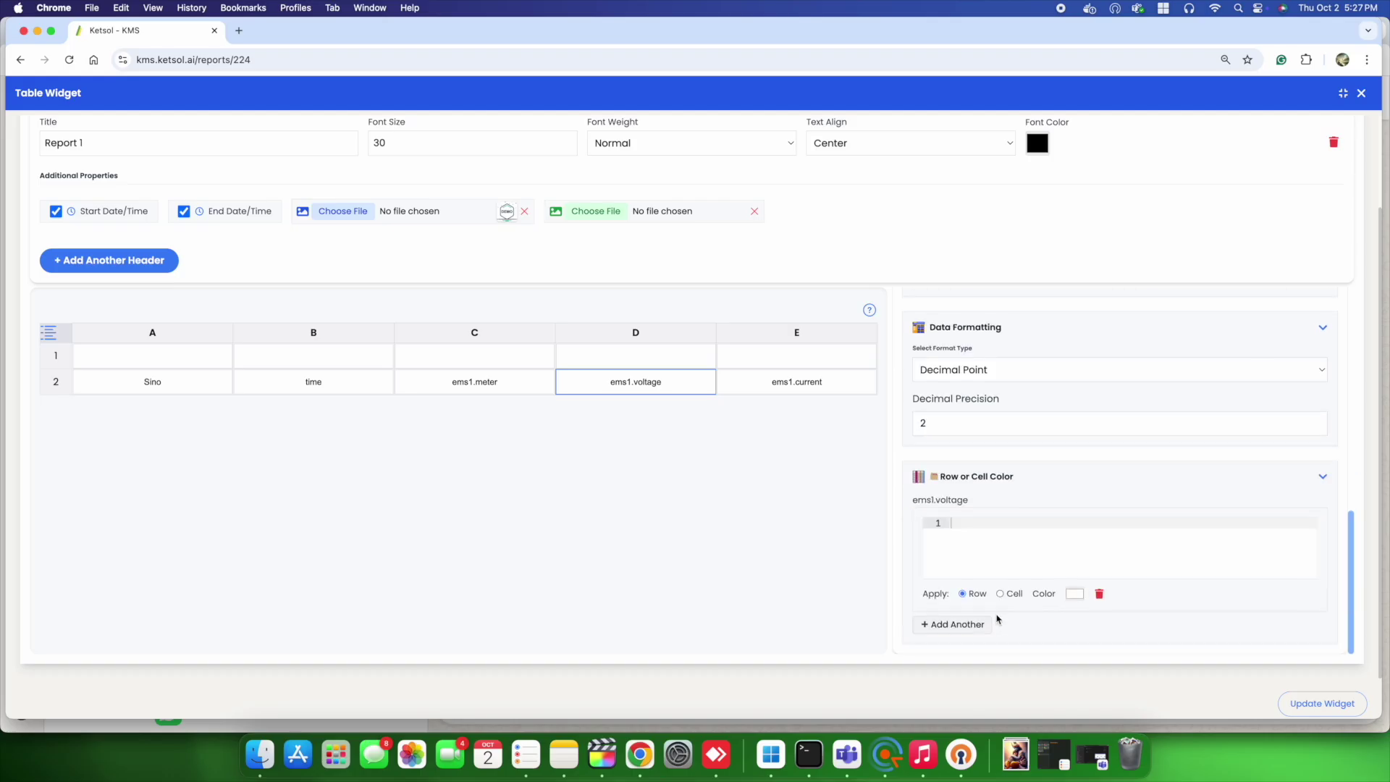
left_click(966, 528)
type("{")
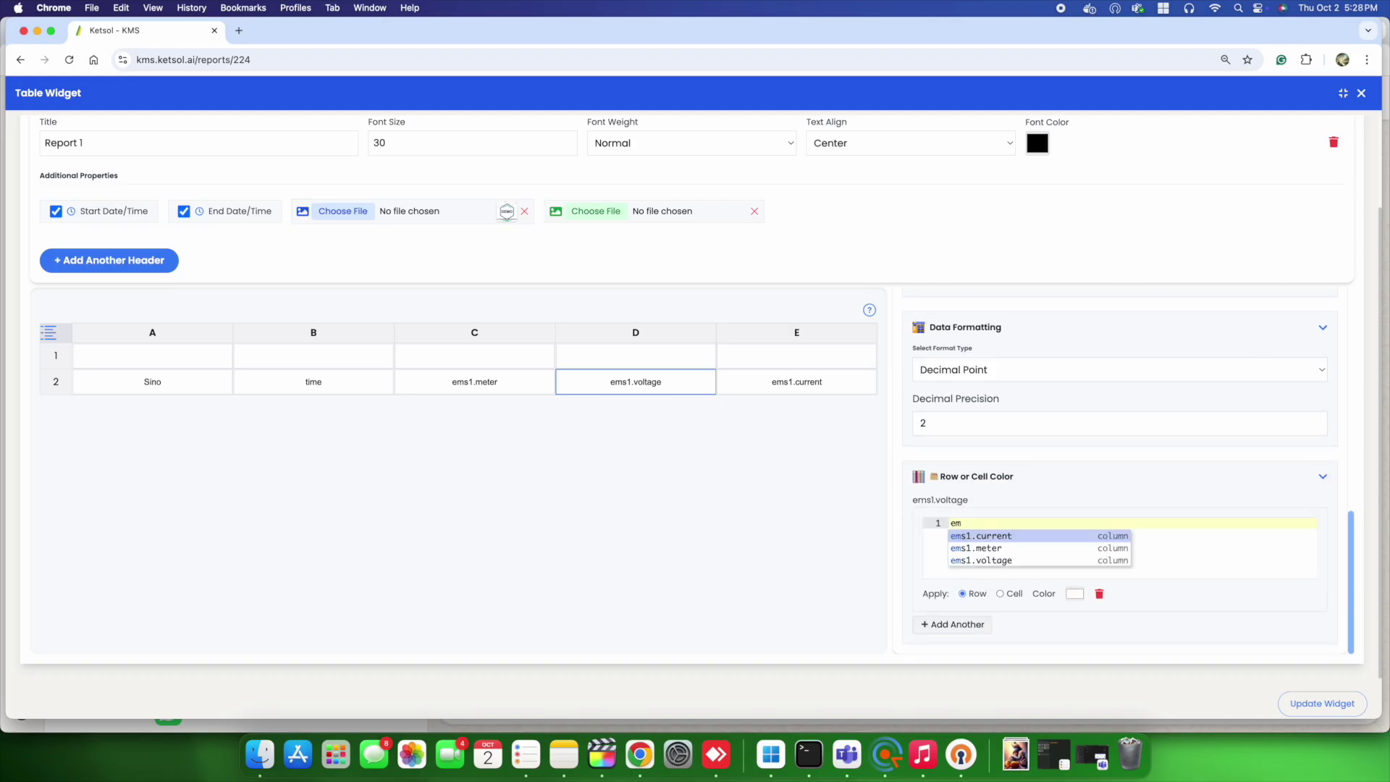
left_click(1044, 559)
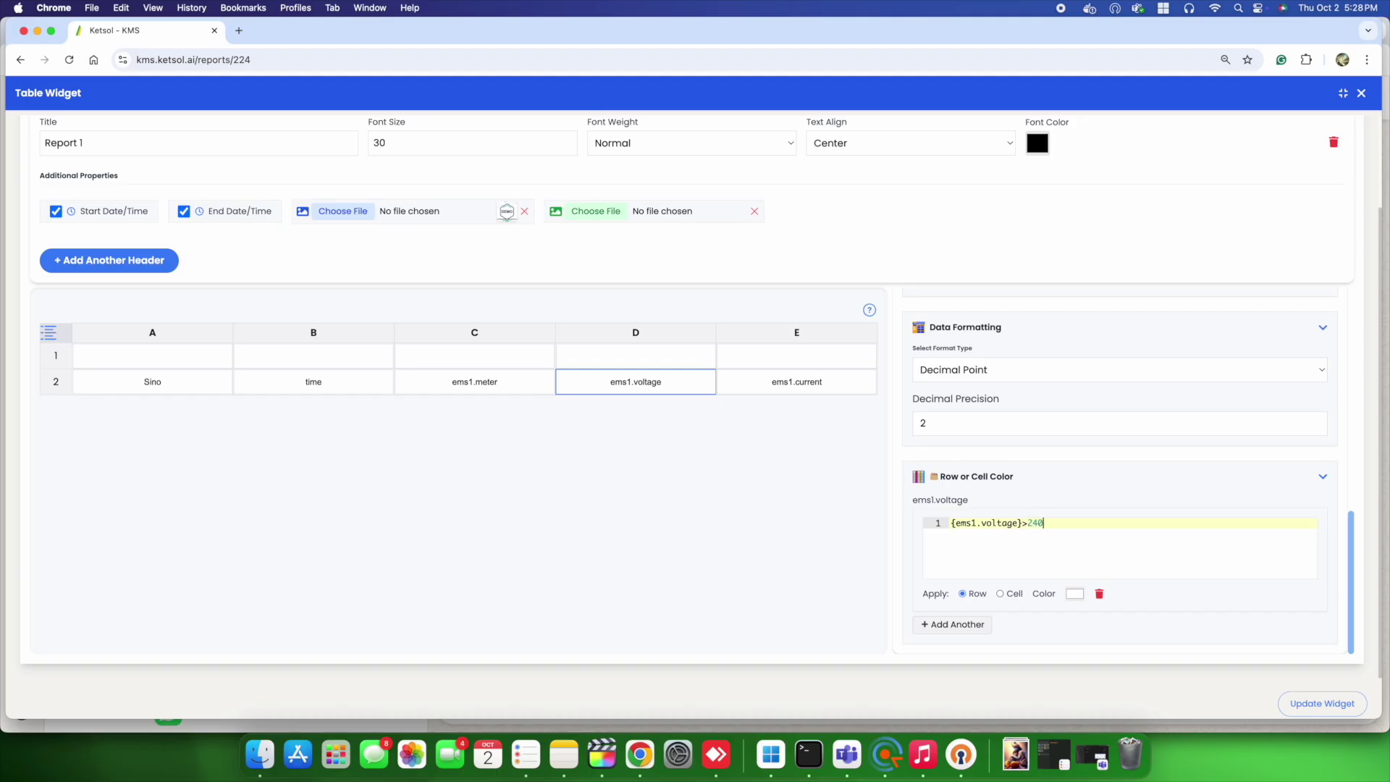
- Apply the voltage color rule to the cell only, with a muted red color (RGB 210, 137, 137)
left_click(1018, 598)
left_click(1002, 595)
left_click(1075, 595)
left_click(1119, 451)
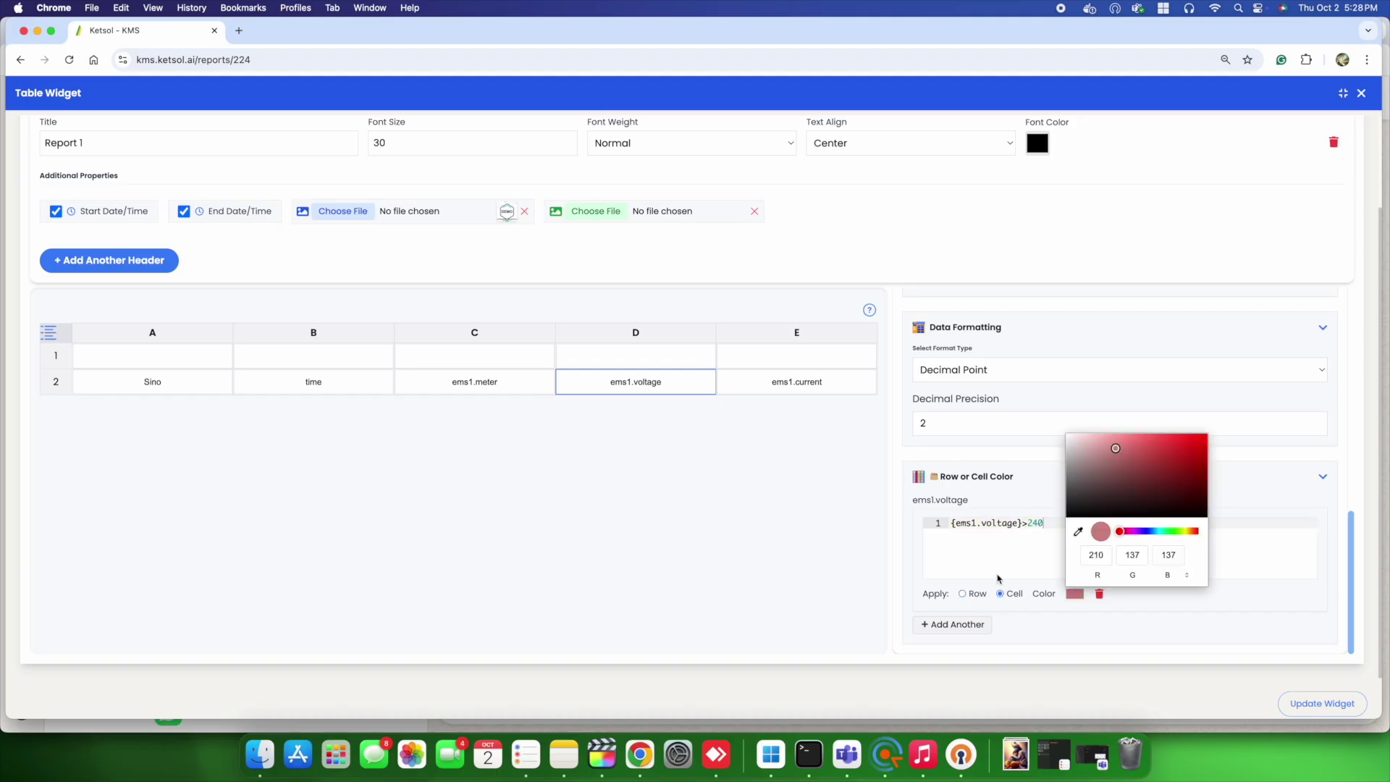
left_click(979, 576)
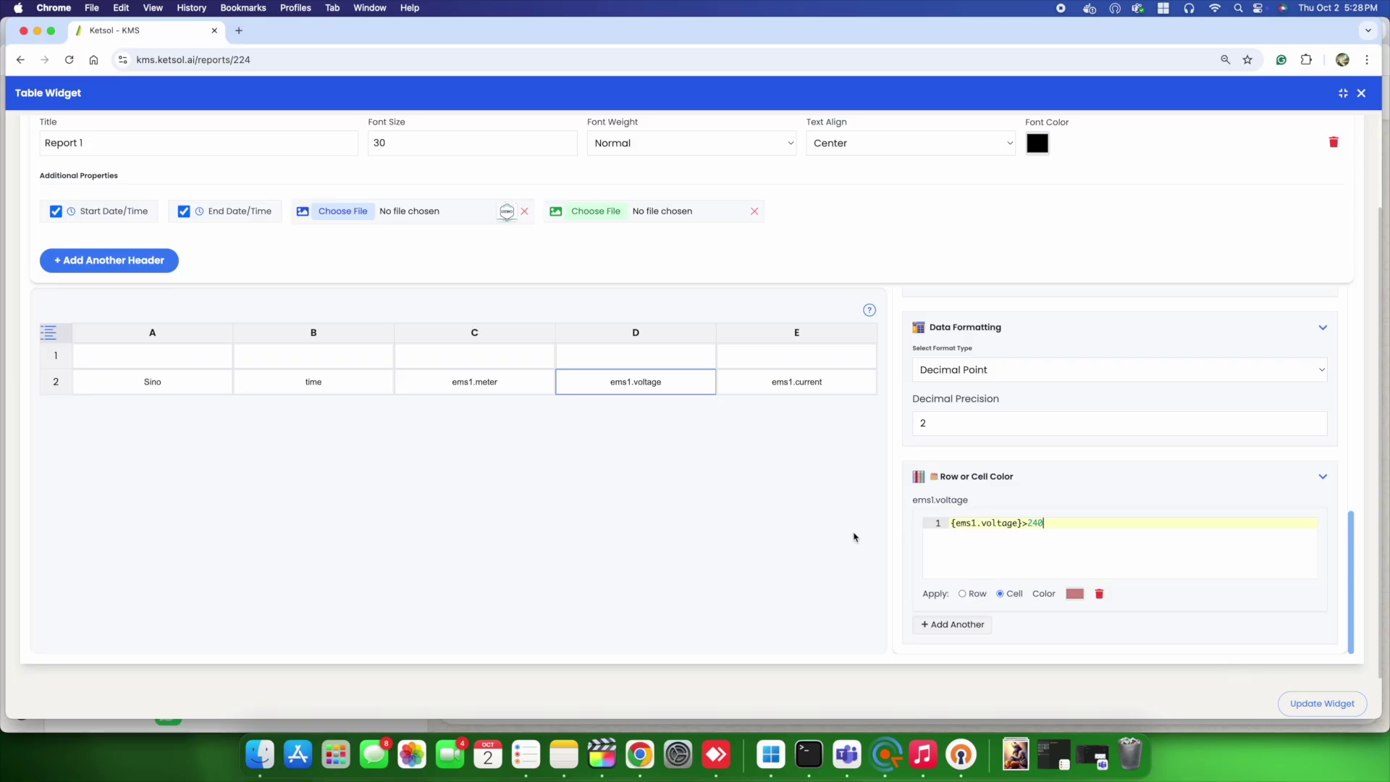
- Set the ems1.current column's display name to Current and enable its AVG, MIN and MAX functions
left_click(800, 381)
type("Cur")
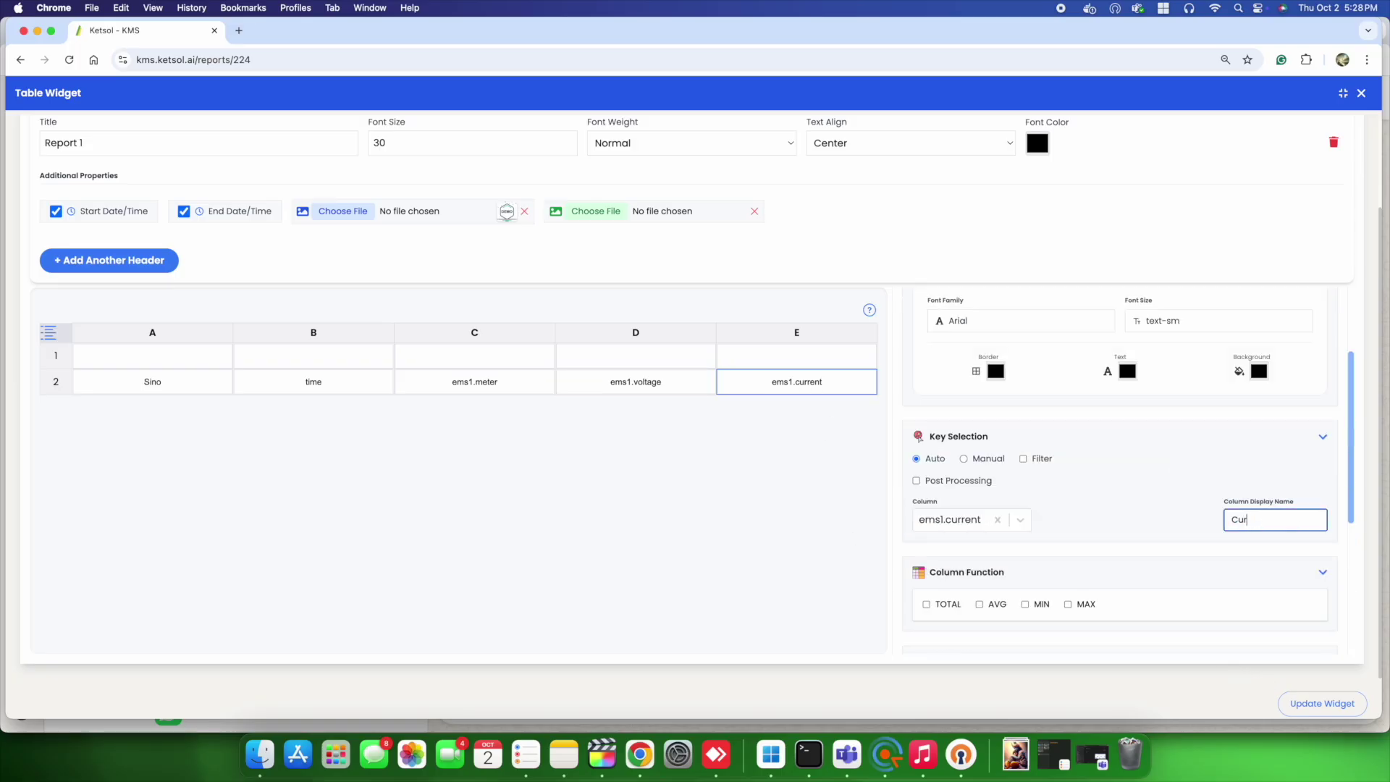
scroll(1002, 521, "down", 3)
left_click(979, 456)
left_click(1025, 456)
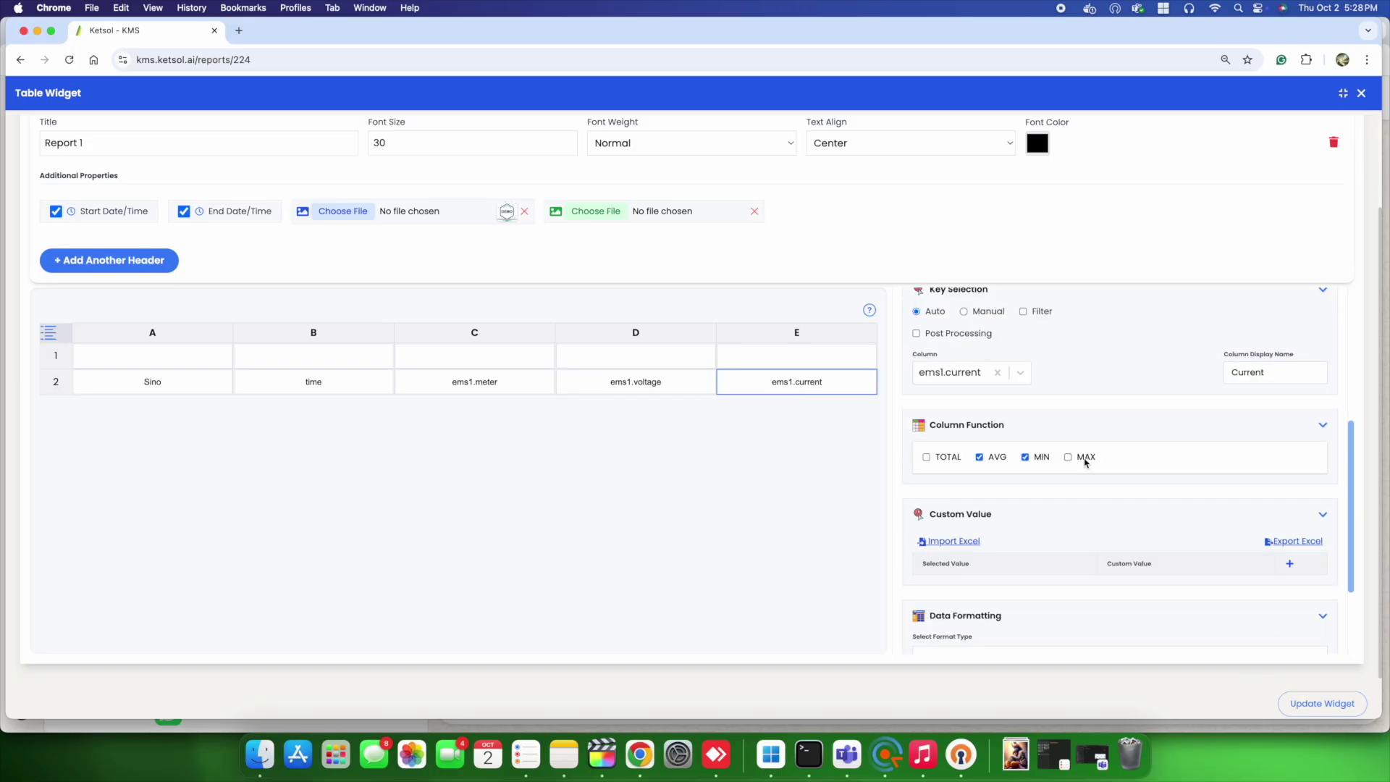
scroll(1082, 435, "down", 2)
left_click(1068, 391)
- Format the current column's data as Decimal Point with a precision of 1
scroll(1076, 502, "down", 1)
left_click(1013, 527)
left_click(992, 562)
type("1")
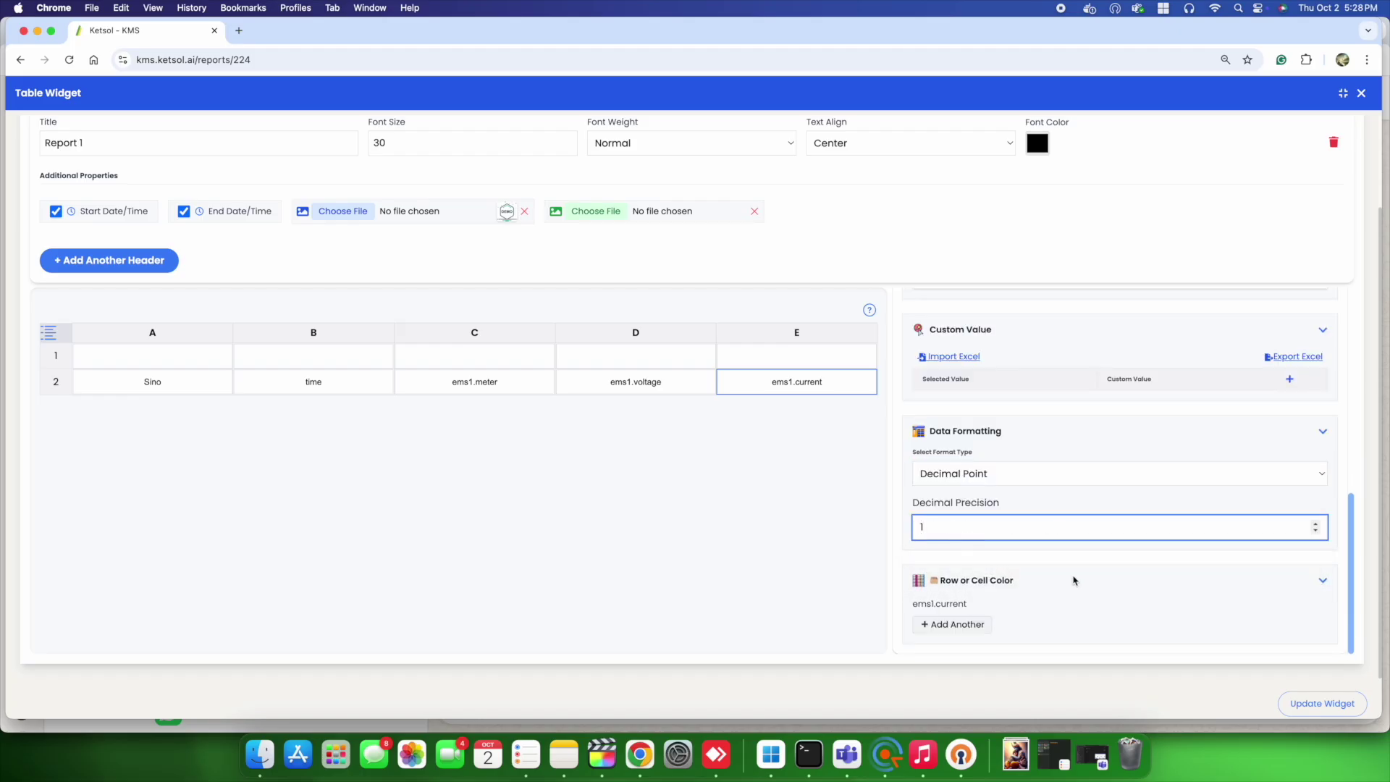
- Set the background of the row 2 cells from A to E to bright green
left_click_drag(186, 360, 785, 357)
left_click_drag(826, 487, 586, 495)
left_click_drag(340, 490, 749, 487)
left_click(1264, 609)
left_click(1246, 460)
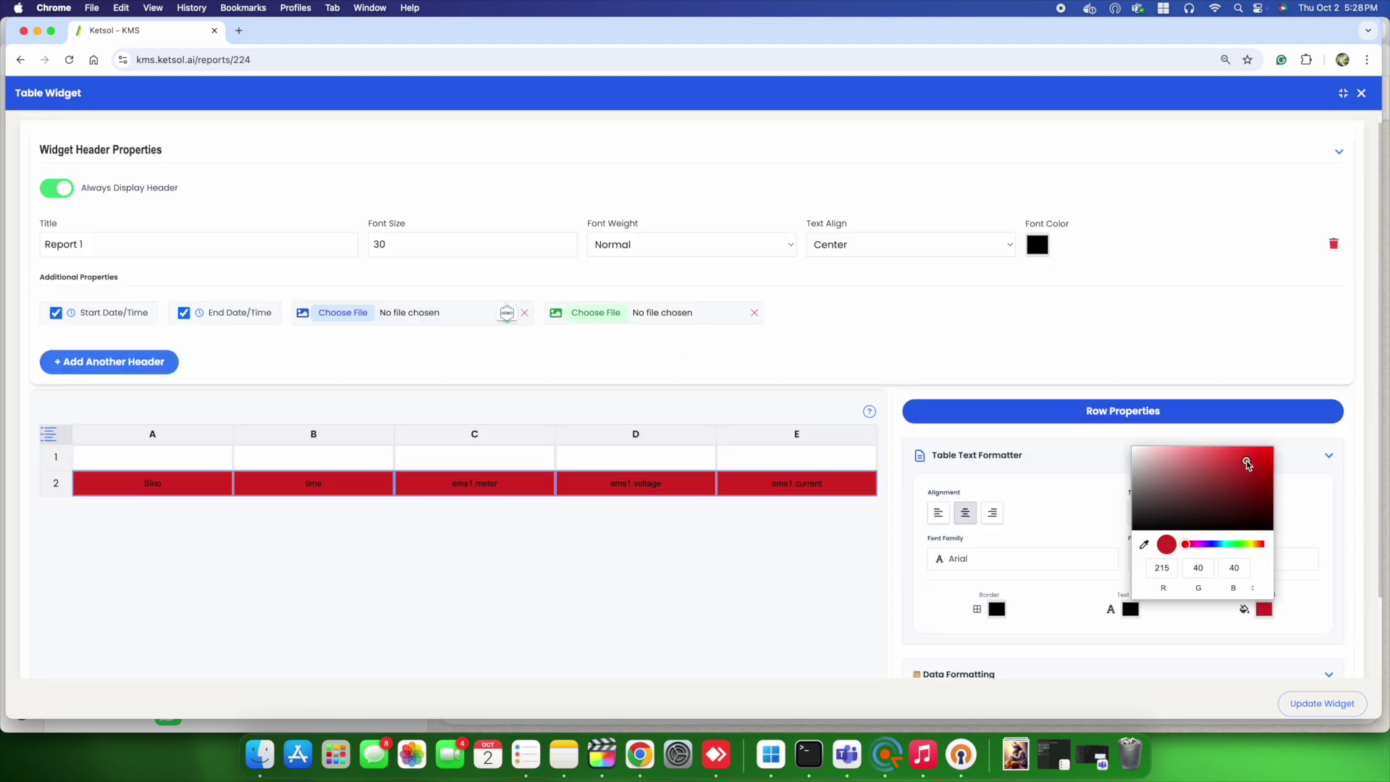
left_click(1238, 543)
- Set the background of cell A1 to white
left_click(156, 461)
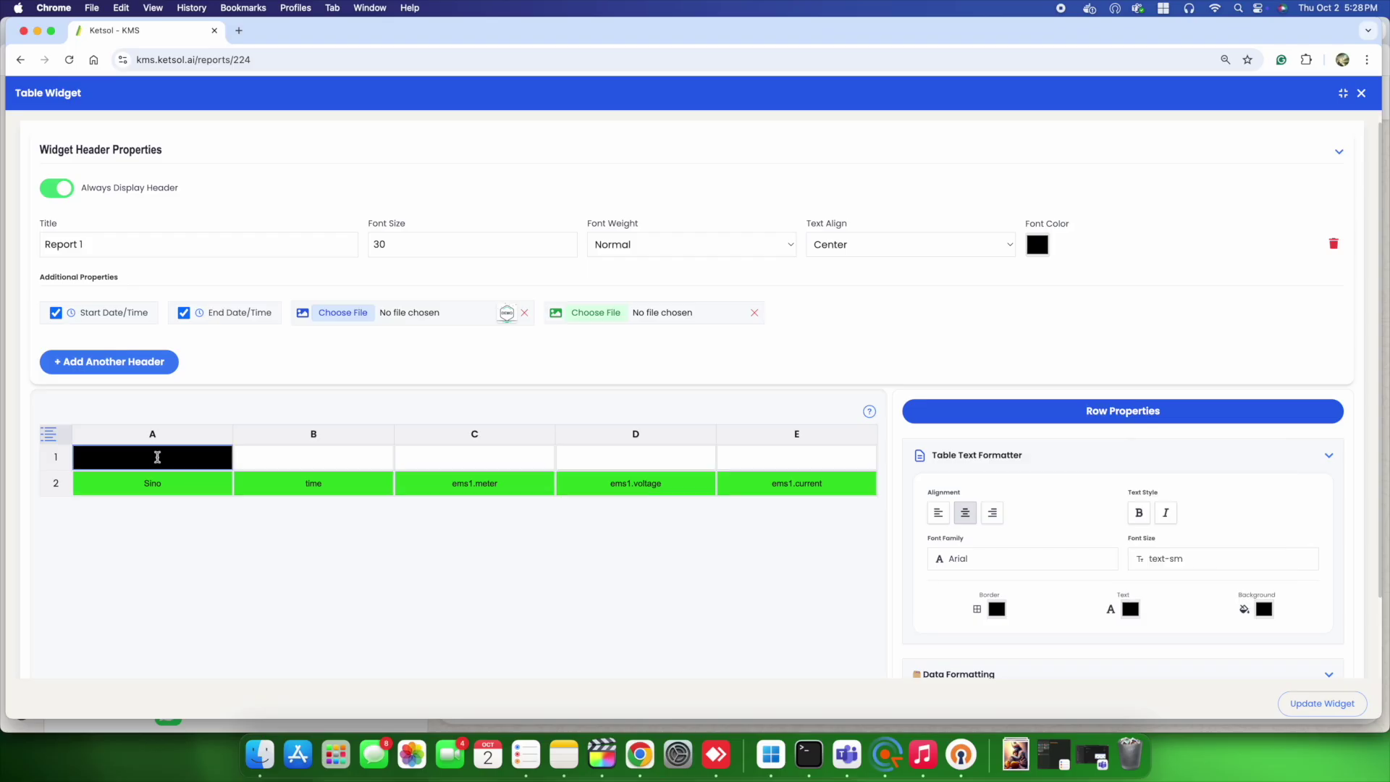
left_click(1270, 611)
left_click(1135, 450)
- Merge the row 1 cells from A to E, enter the heading Report 1 and update the table widget
left_click_drag(177, 457, 729, 459)
right_click(653, 461)
left_click(706, 559)
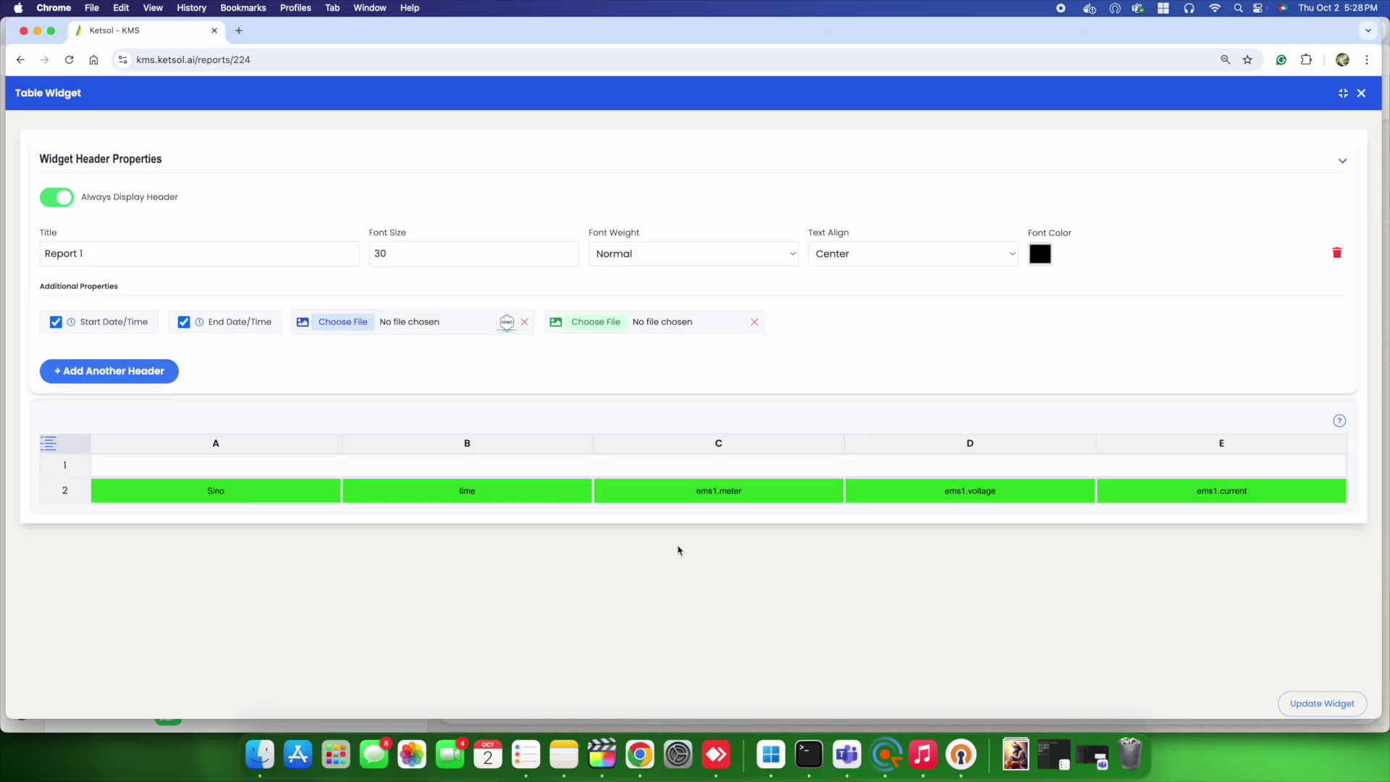
type("Report")
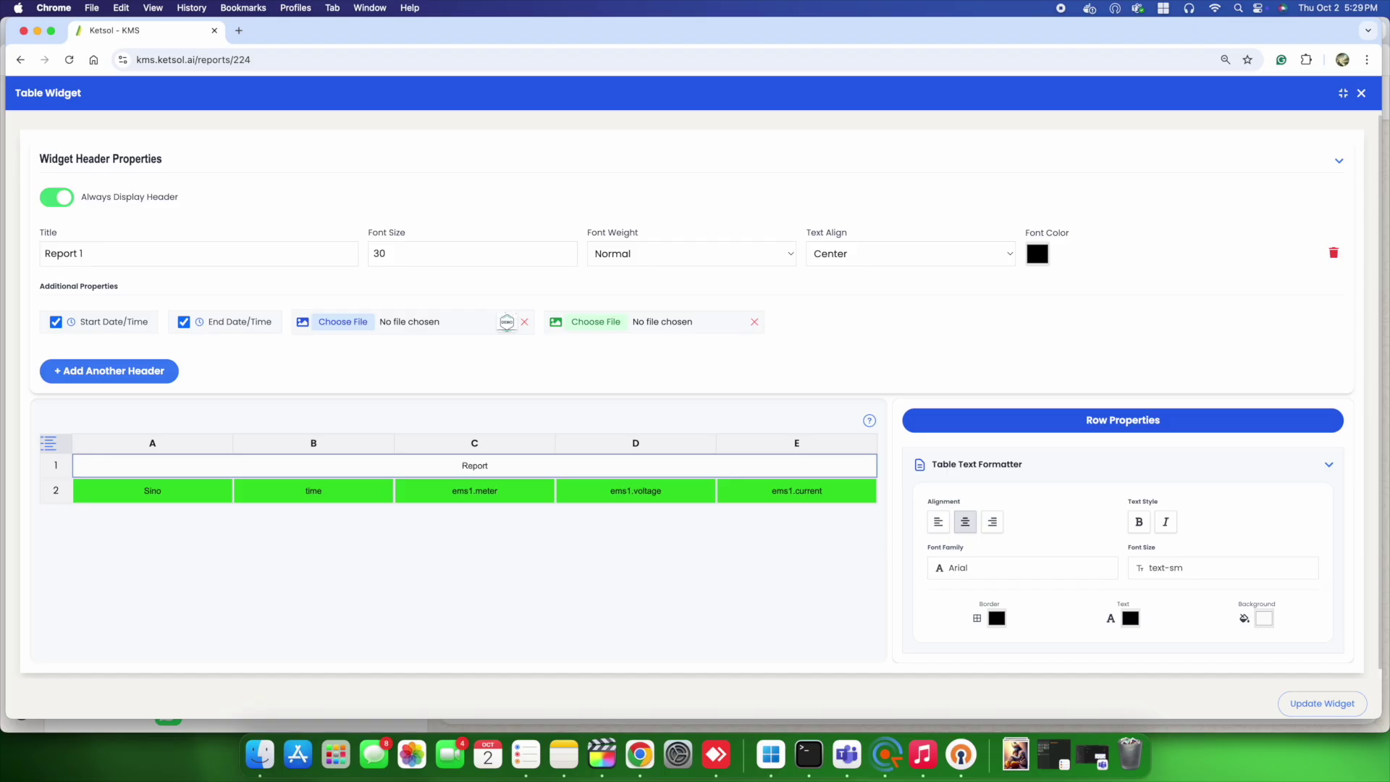
type("1")
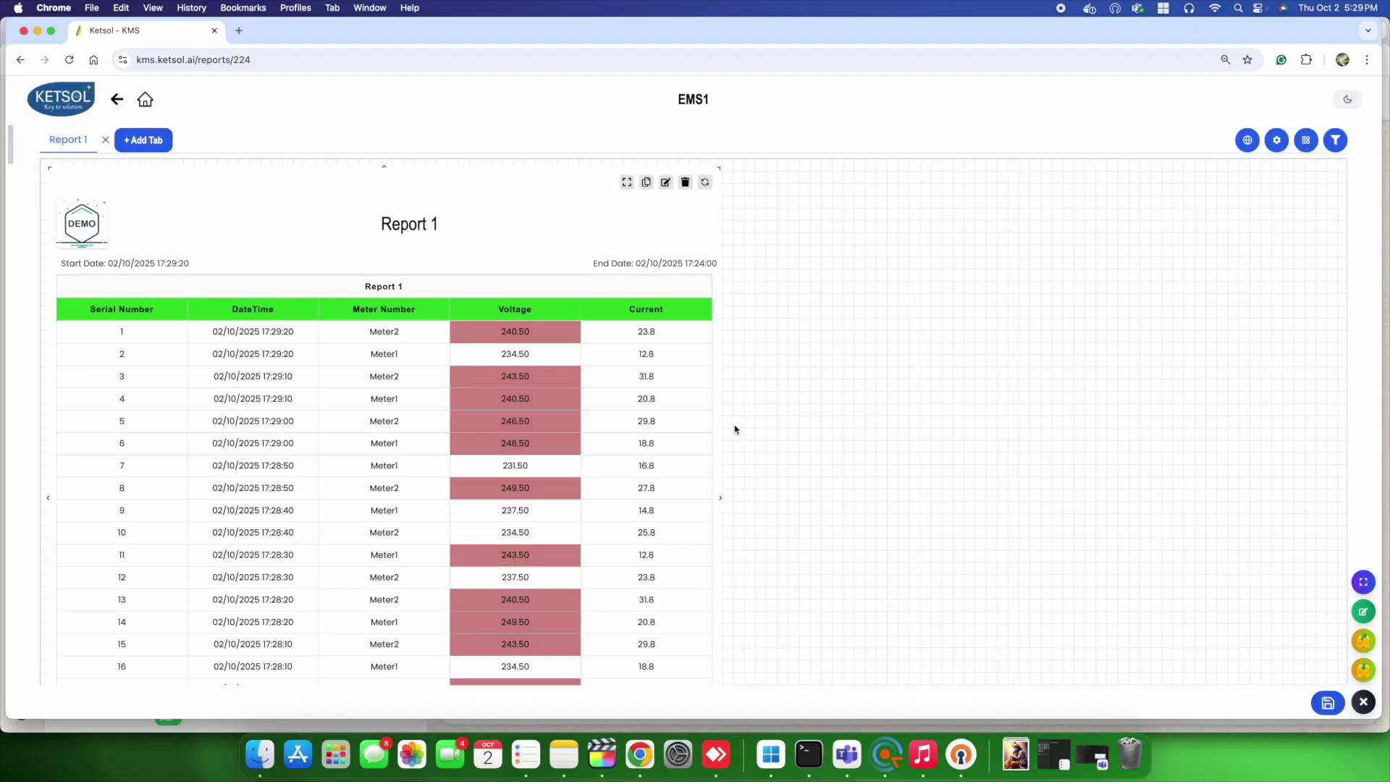
- Review the updated table rows, enable the timestamp filter in the report's Filter Builder and save the report
scroll(615, 455, "down", 15)
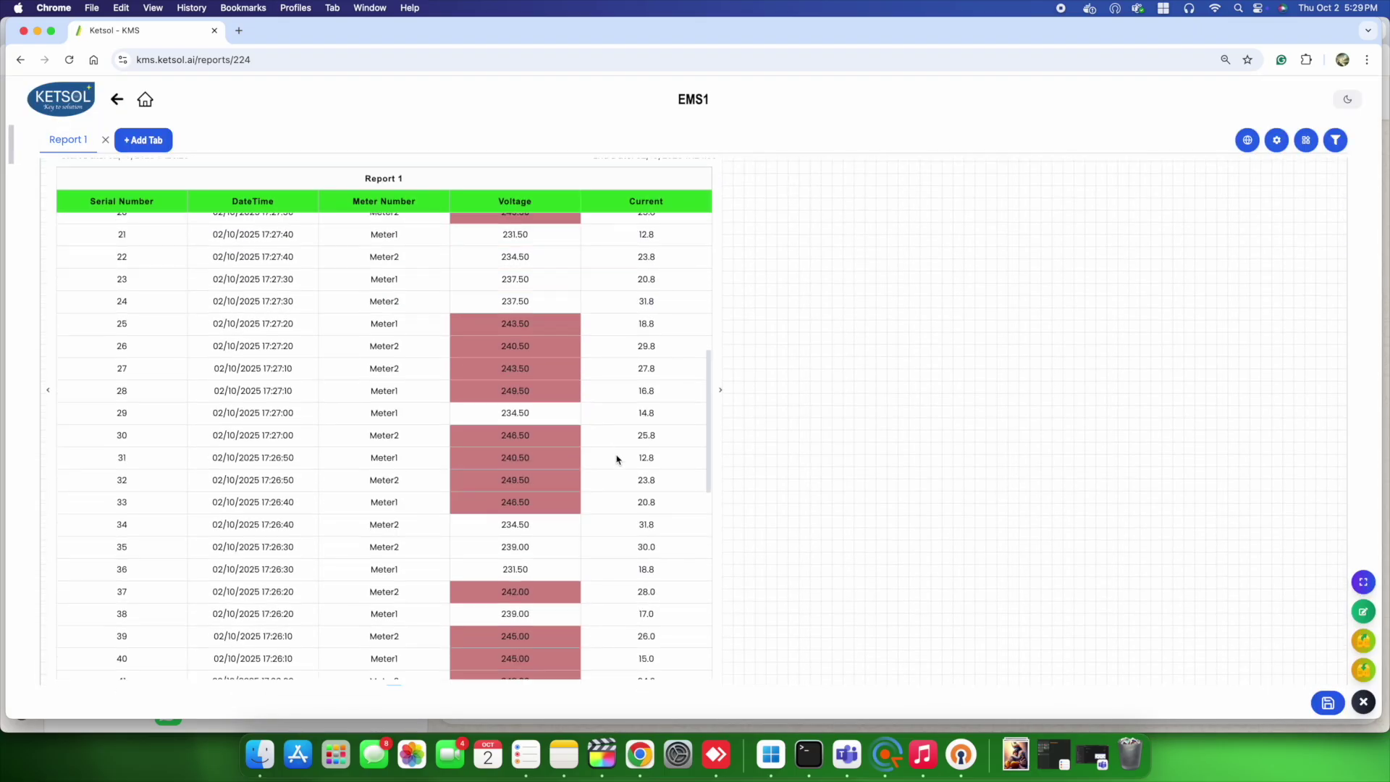
scroll(617, 460, "up", 15)
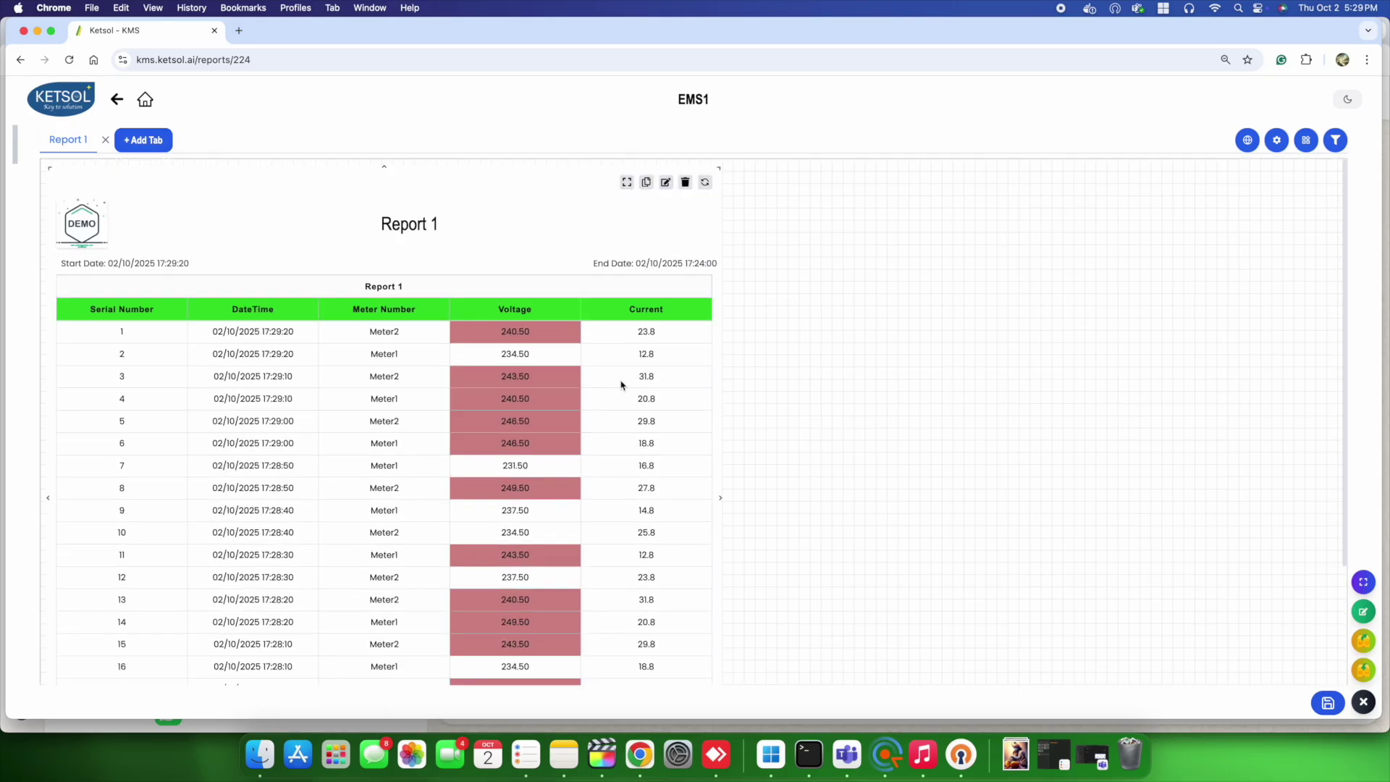
left_click(1335, 140)
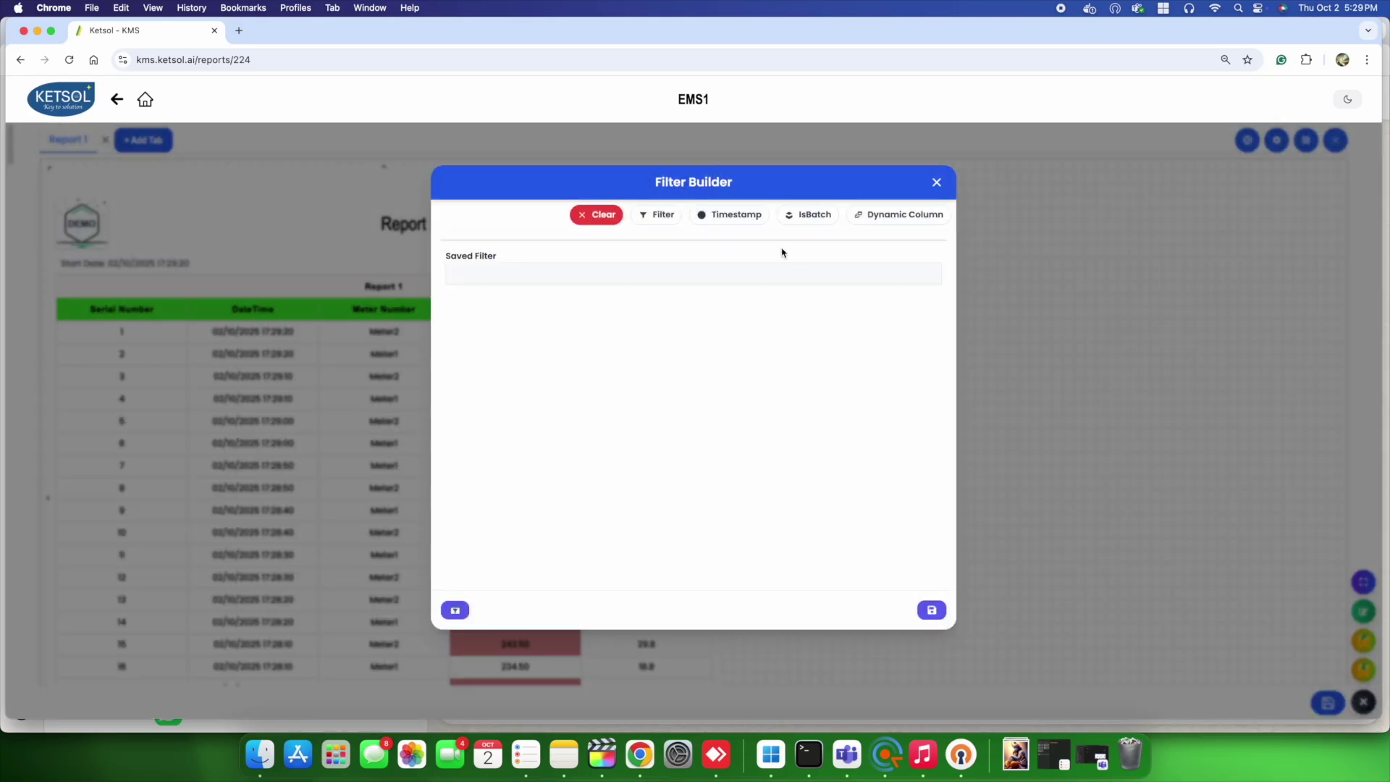
left_click(730, 220)
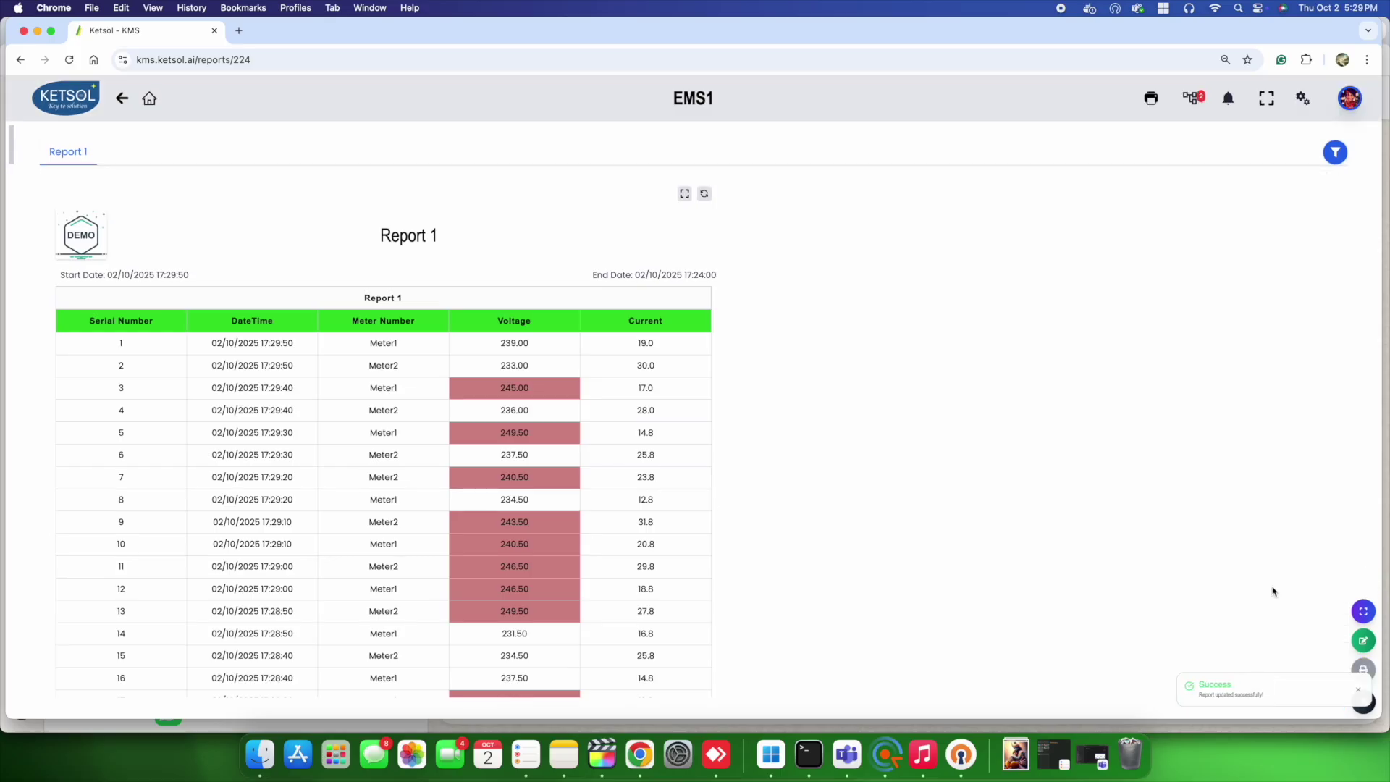
- Examine the report filter's Last interval options and its Time Period start and end date pickers
left_click(1335, 154)
left_click(757, 443)
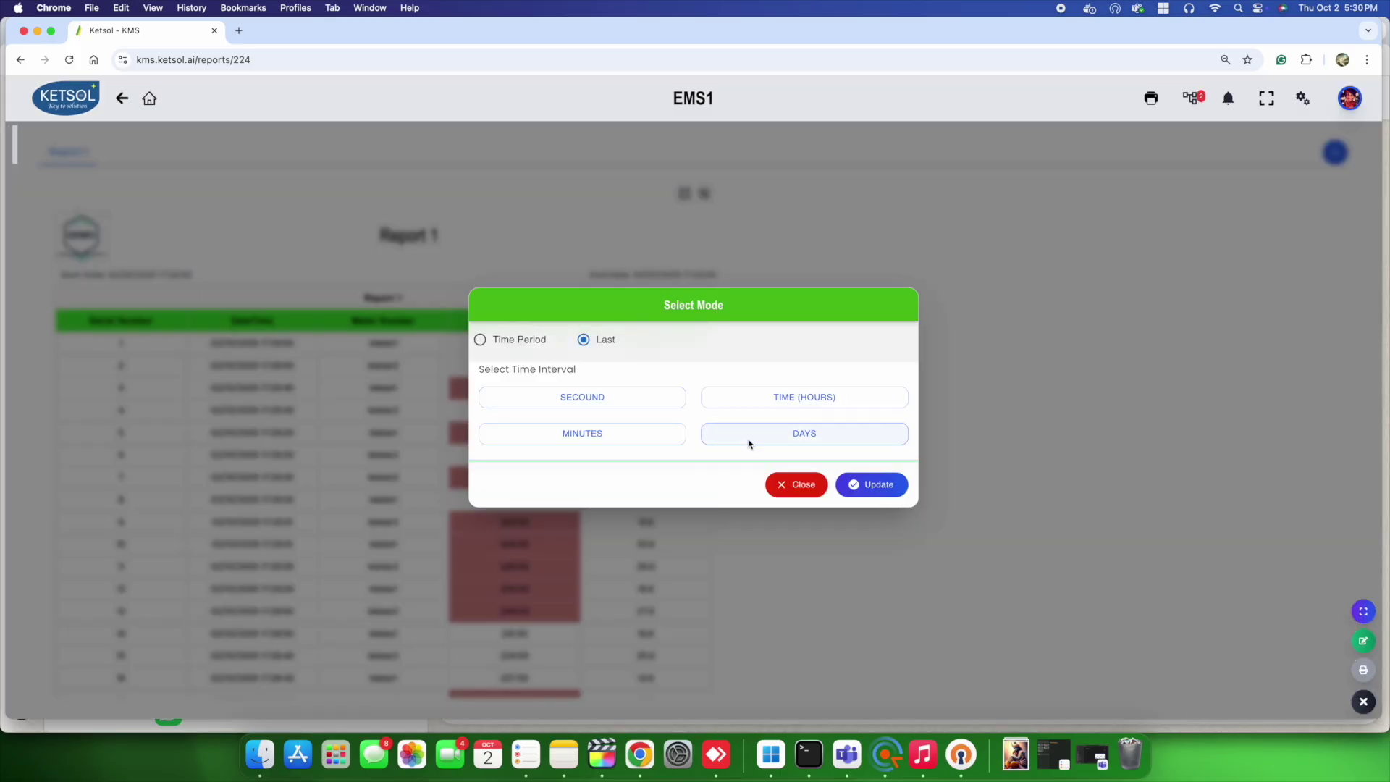
left_click(598, 418)
left_click(582, 372)
left_click(803, 372)
left_click(506, 316)
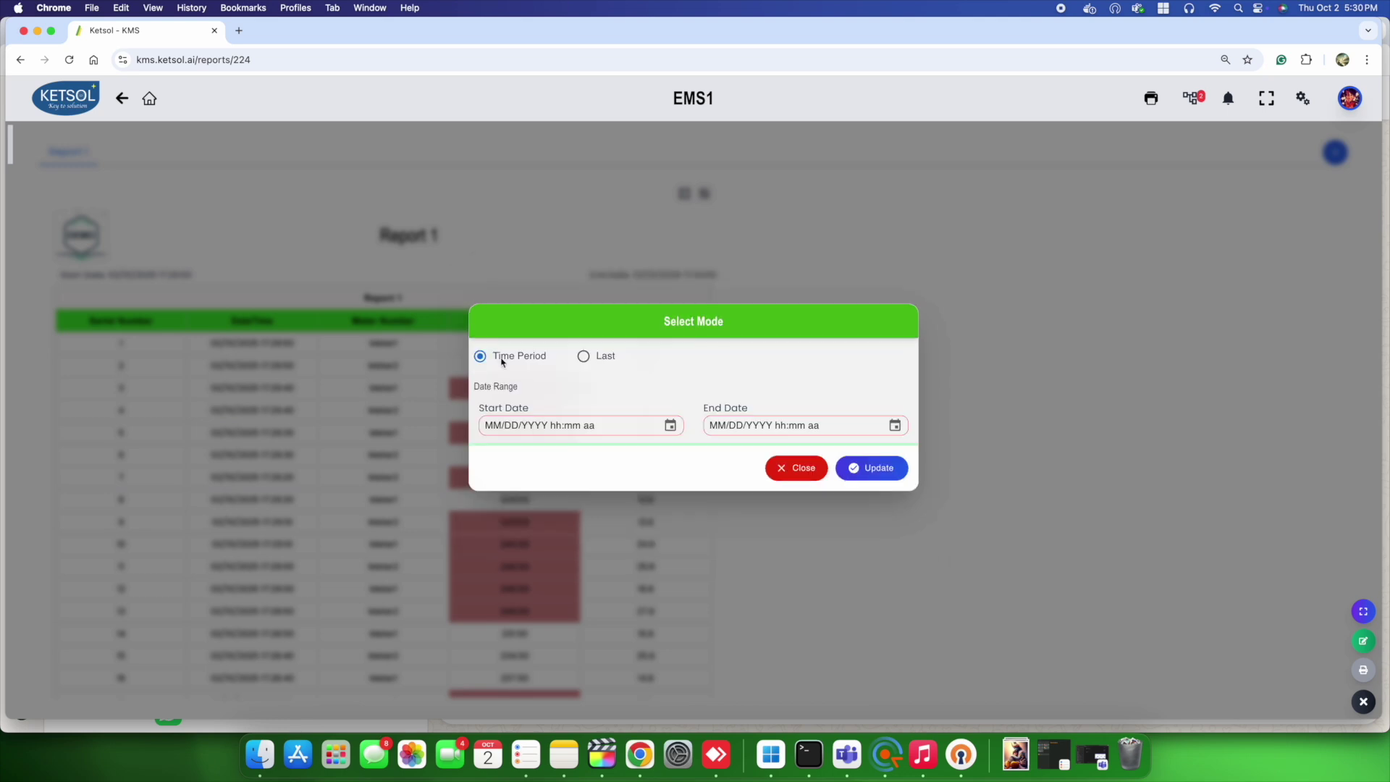
left_click(670, 426)
left_click(895, 425)
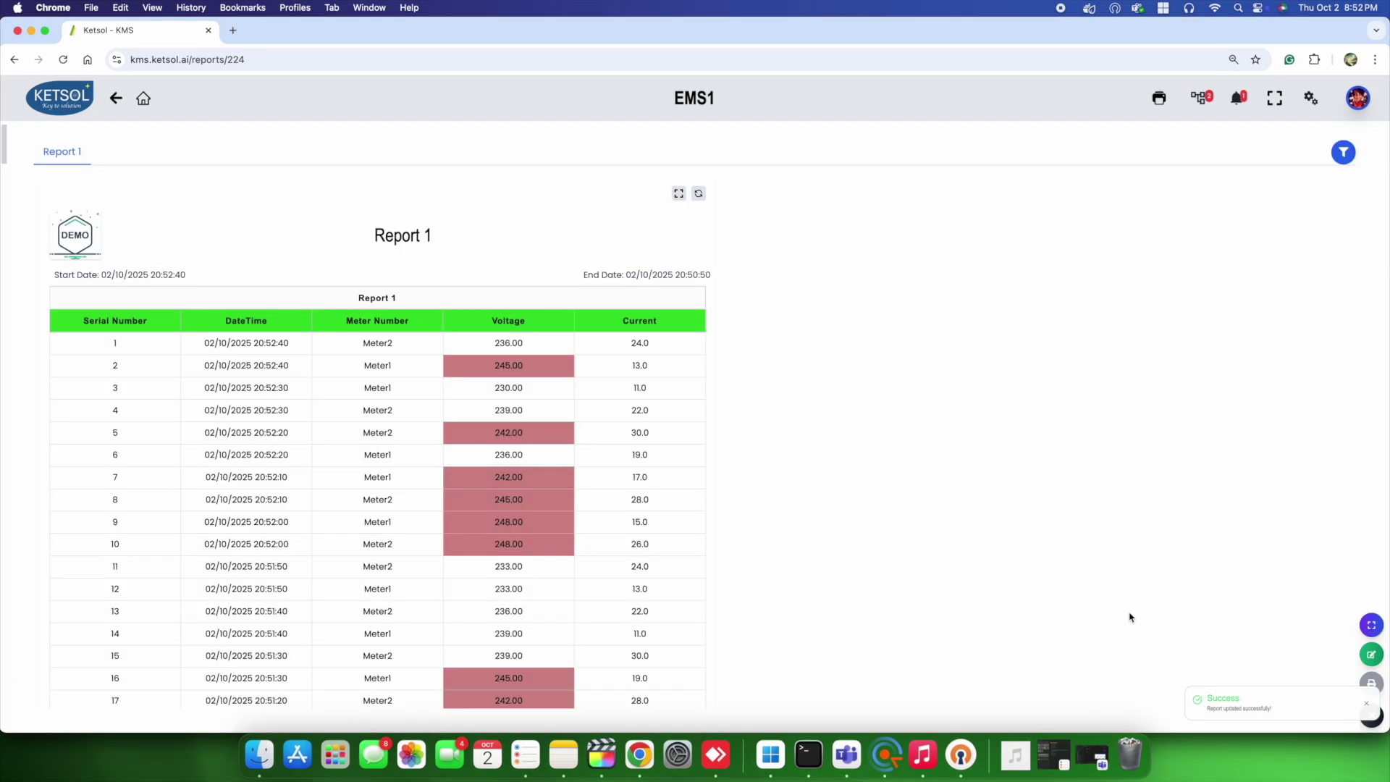
- Add a report filter named MeterName on ems1.meter with condition = and default value Meter1, and save it
left_click(1372, 656)
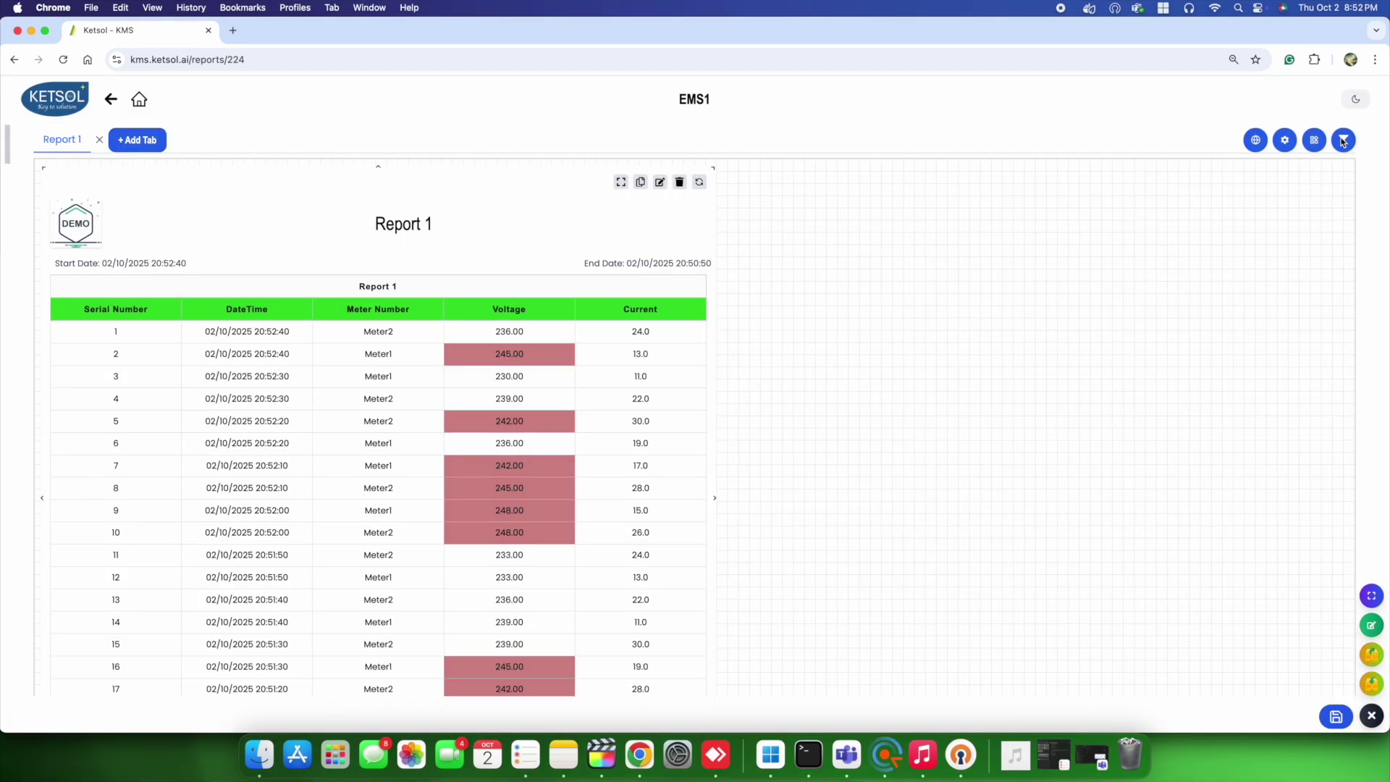
left_click(1343, 139)
left_click(566, 391)
left_click(535, 463)
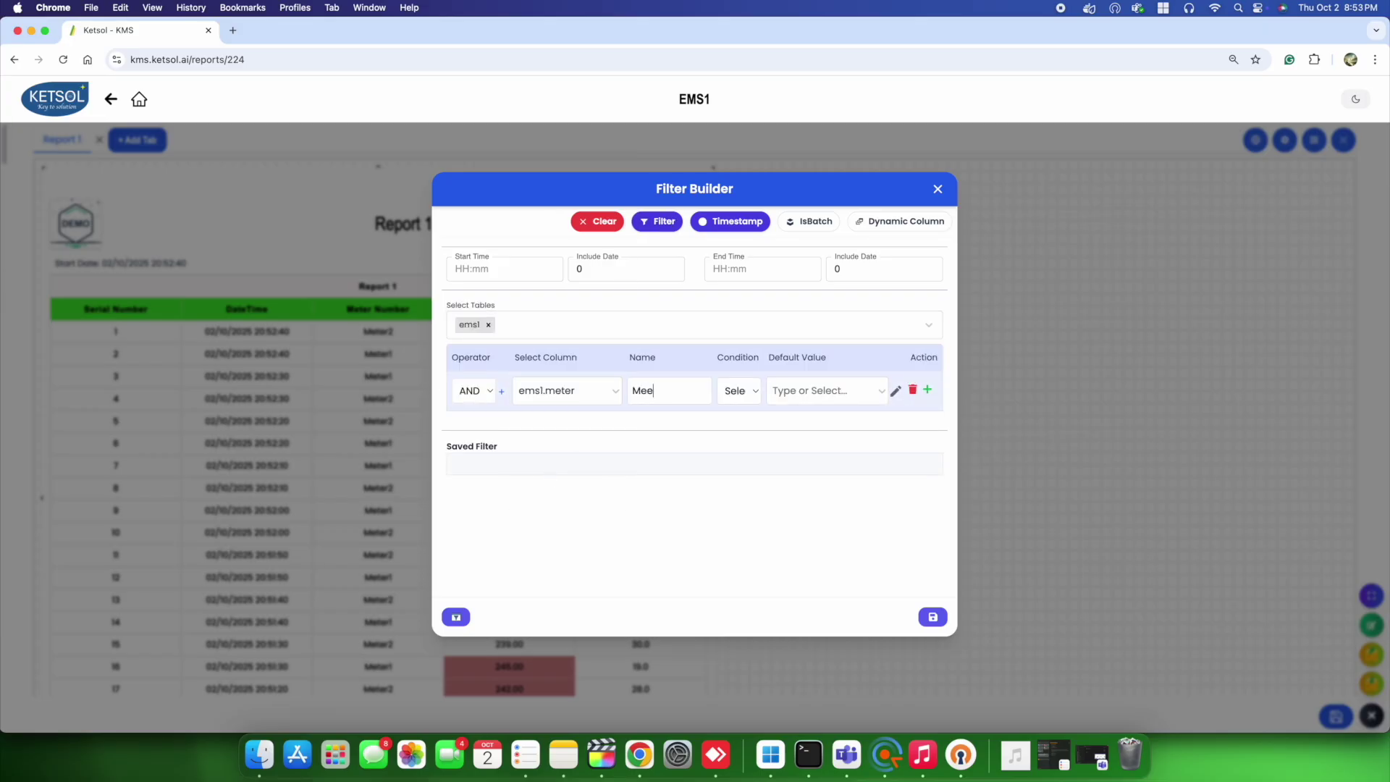
left_click(728, 399)
left_click(733, 425)
left_click(862, 397)
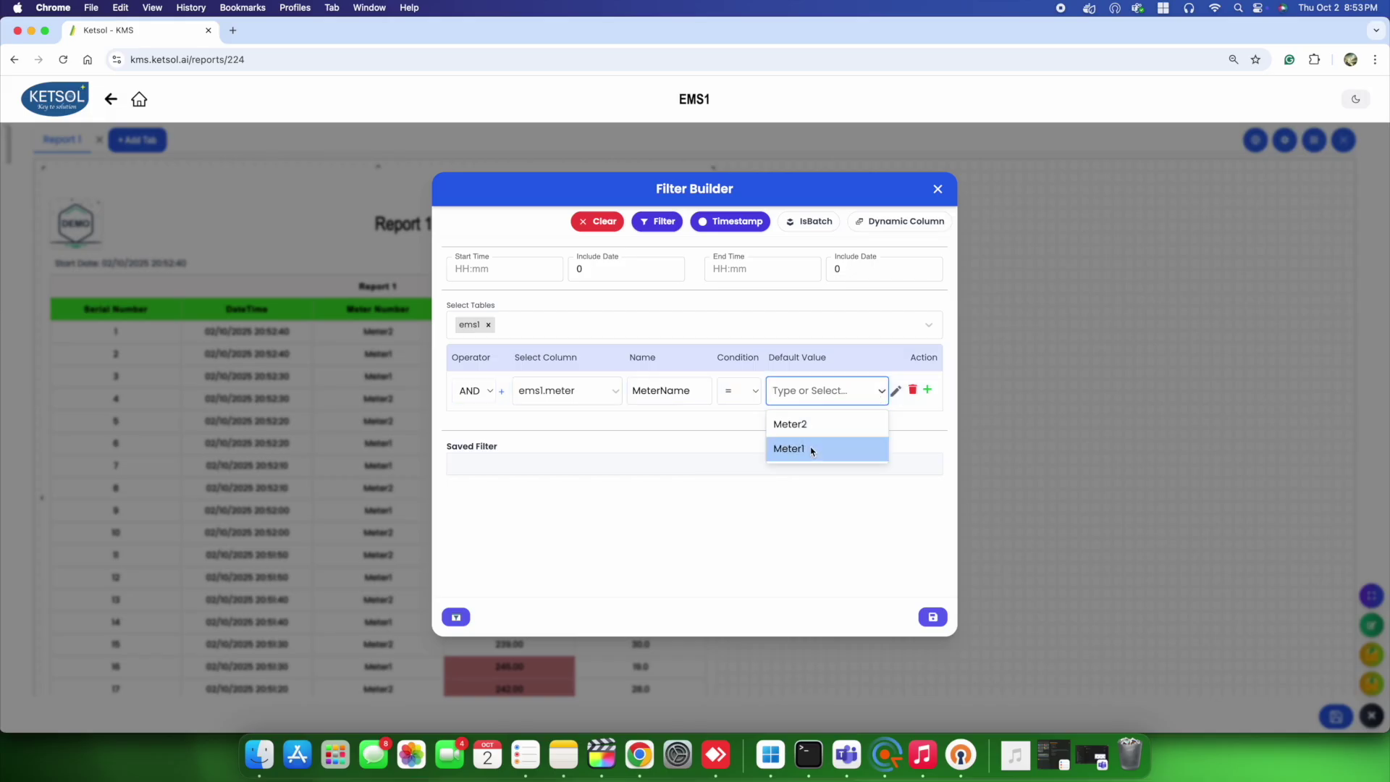
left_click(932, 617)
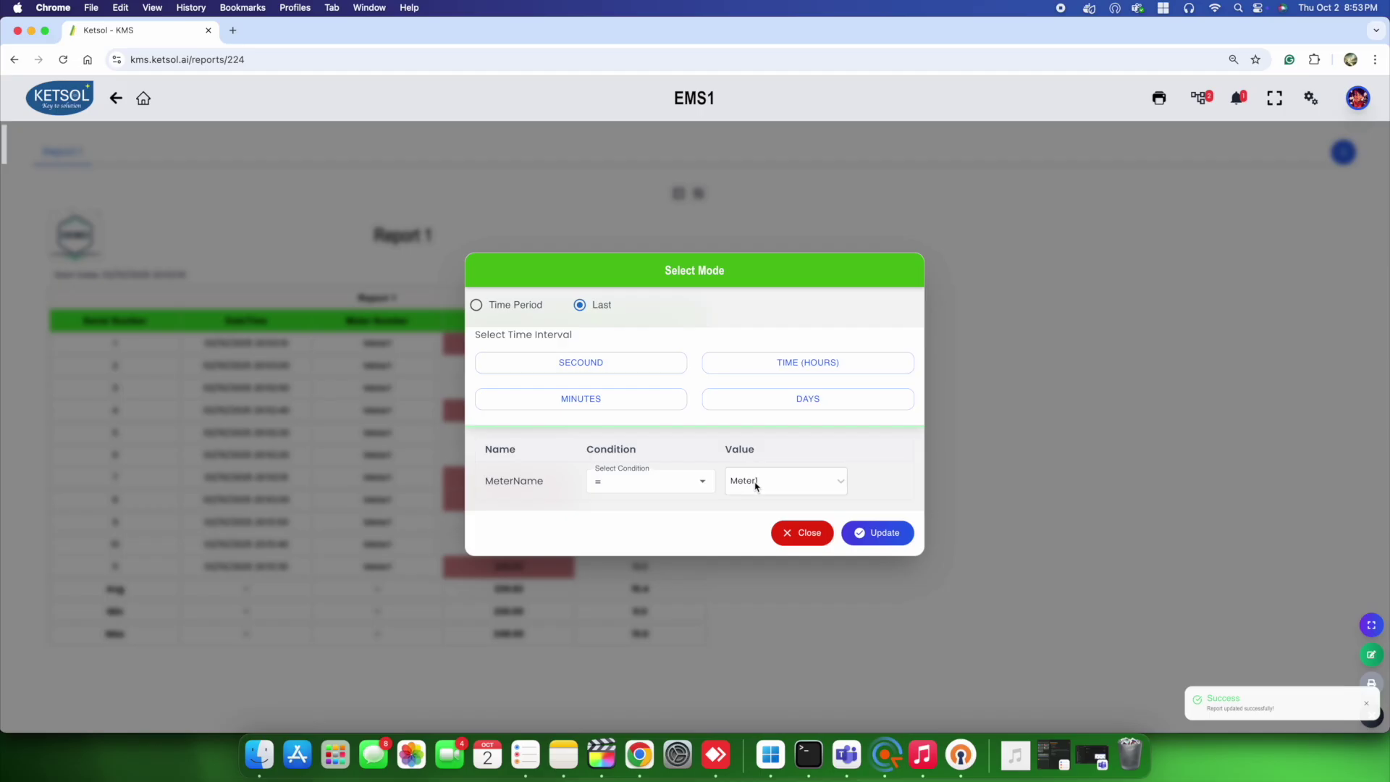
- Filter the report by MeterName Meter2 and review its rows and Avg, Min and Max values
left_click(753, 480)
left_click(750, 544)
left_click(879, 538)
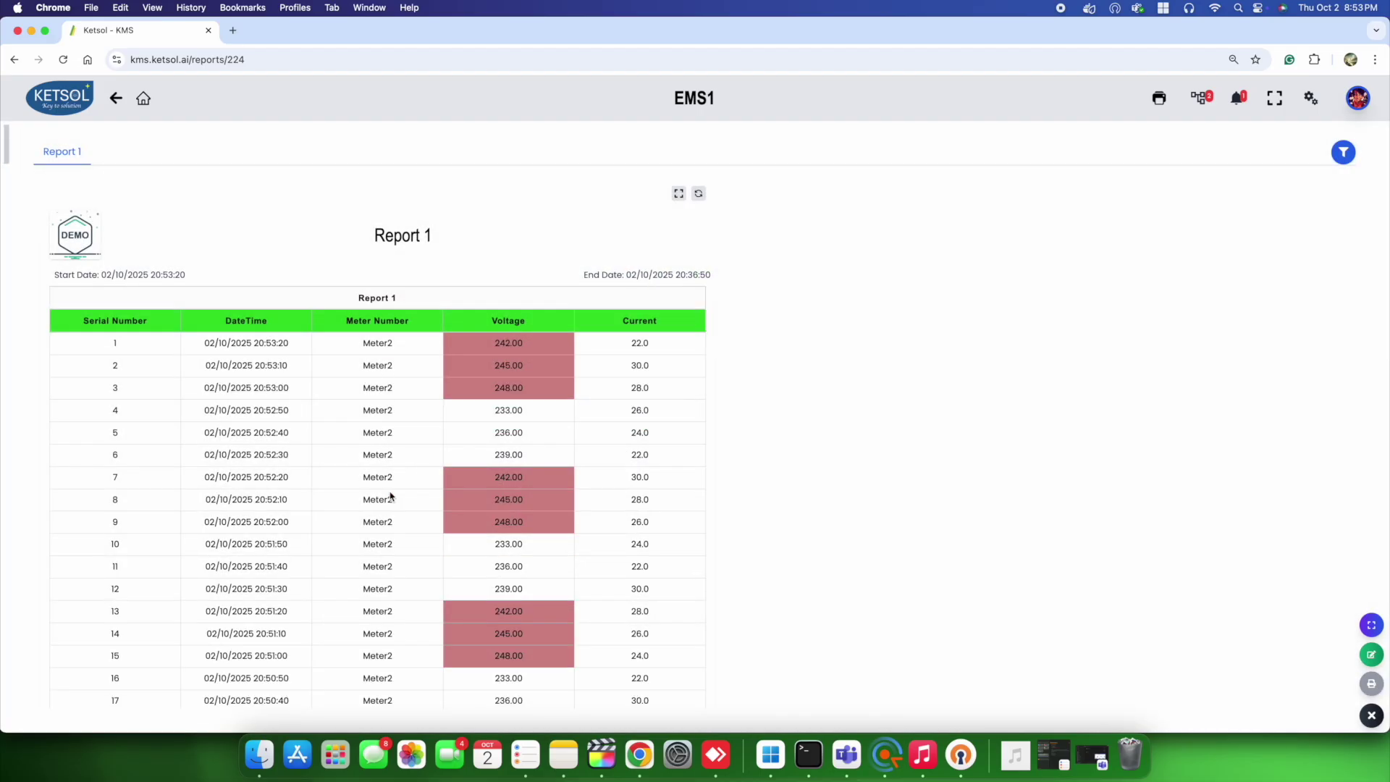
scroll(382, 467, "down", 20)
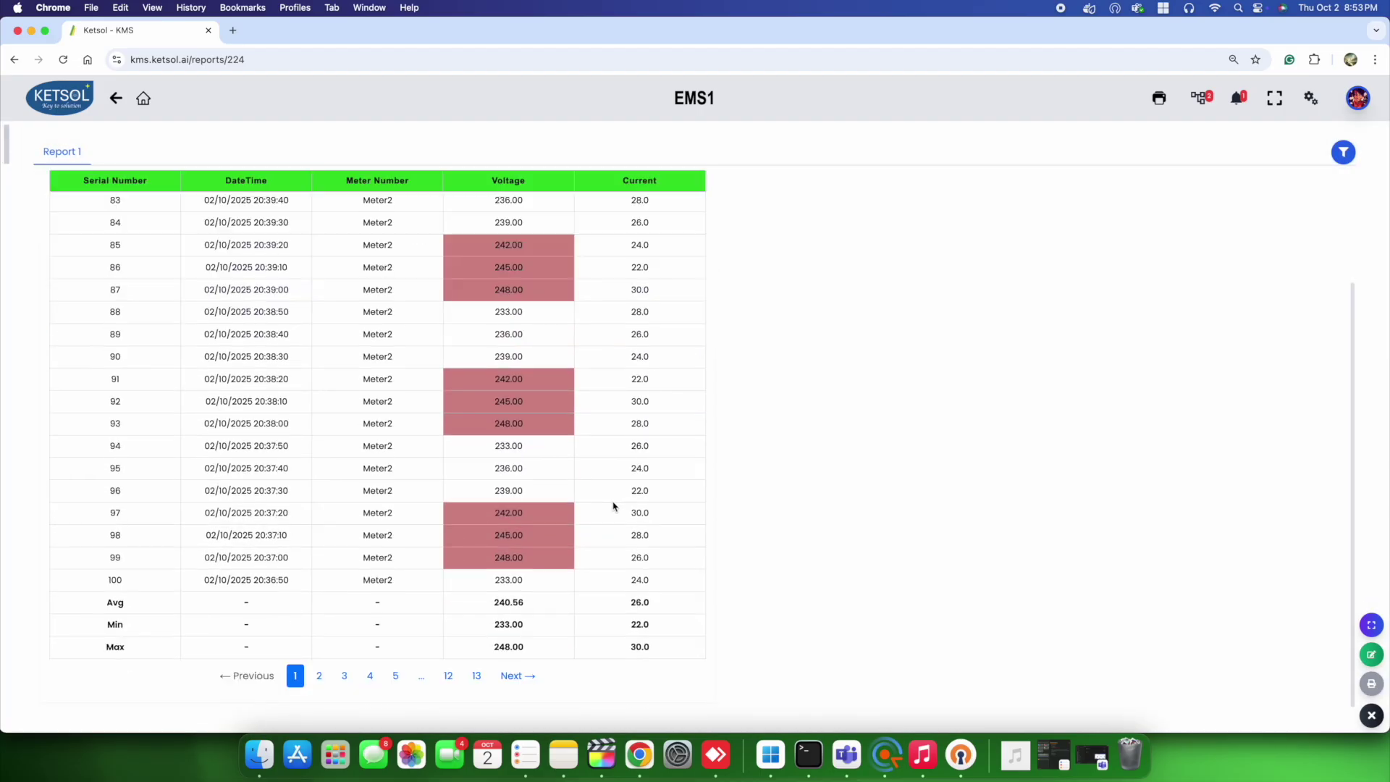
scroll(601, 478, "up", 10)
- Switch the report's MeterName filter to Meter1 and review the filtered rows
left_click(1343, 152)
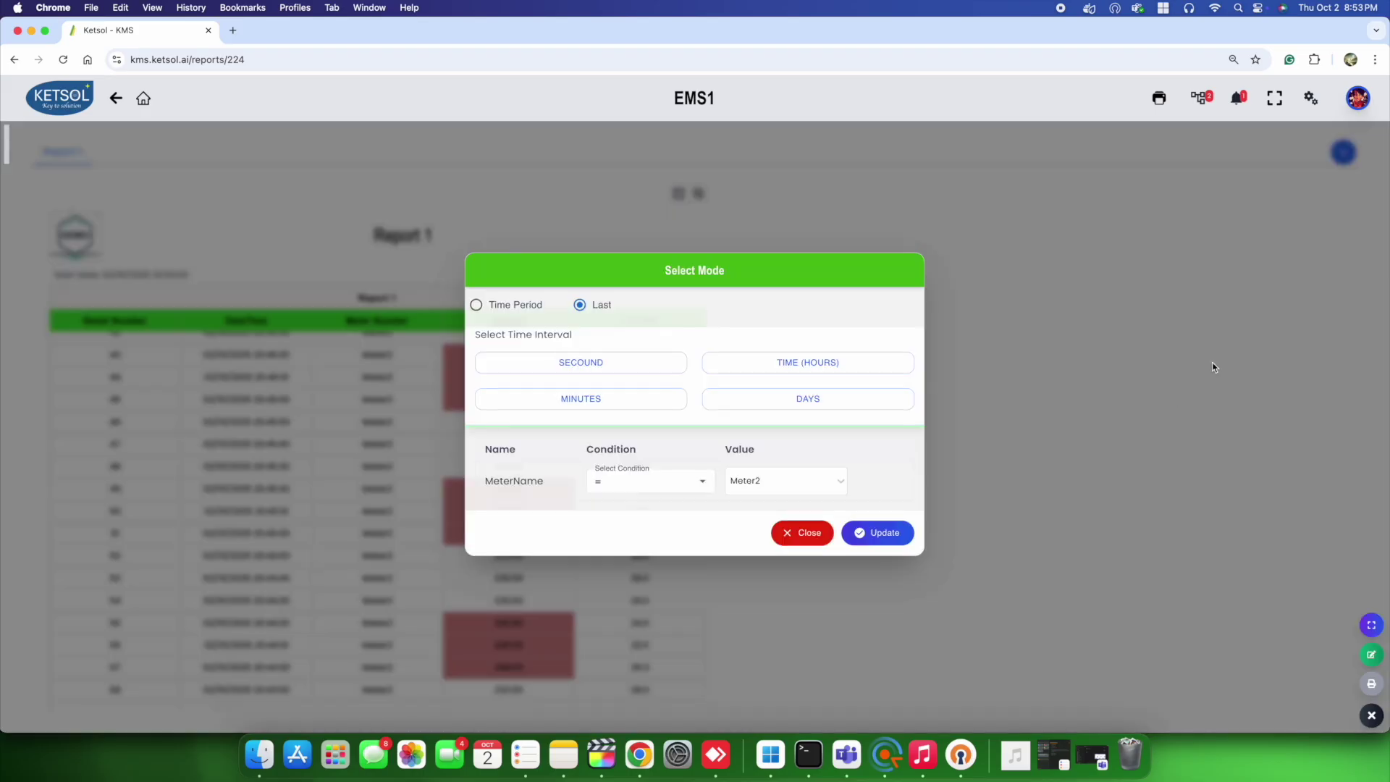
left_click(771, 485)
left_click(749, 519)
left_click(875, 532)
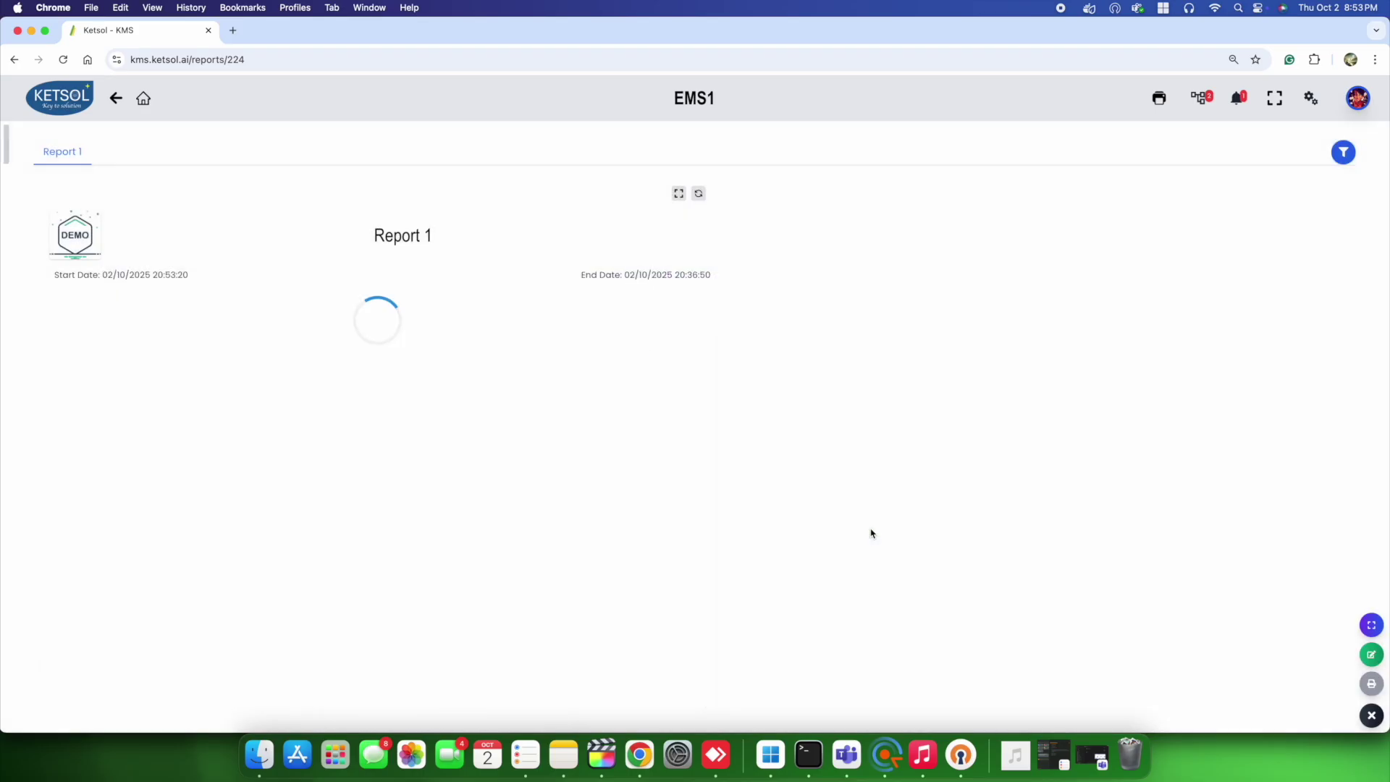
scroll(461, 454, "down", 20)
scroll(514, 464, "up", 15)
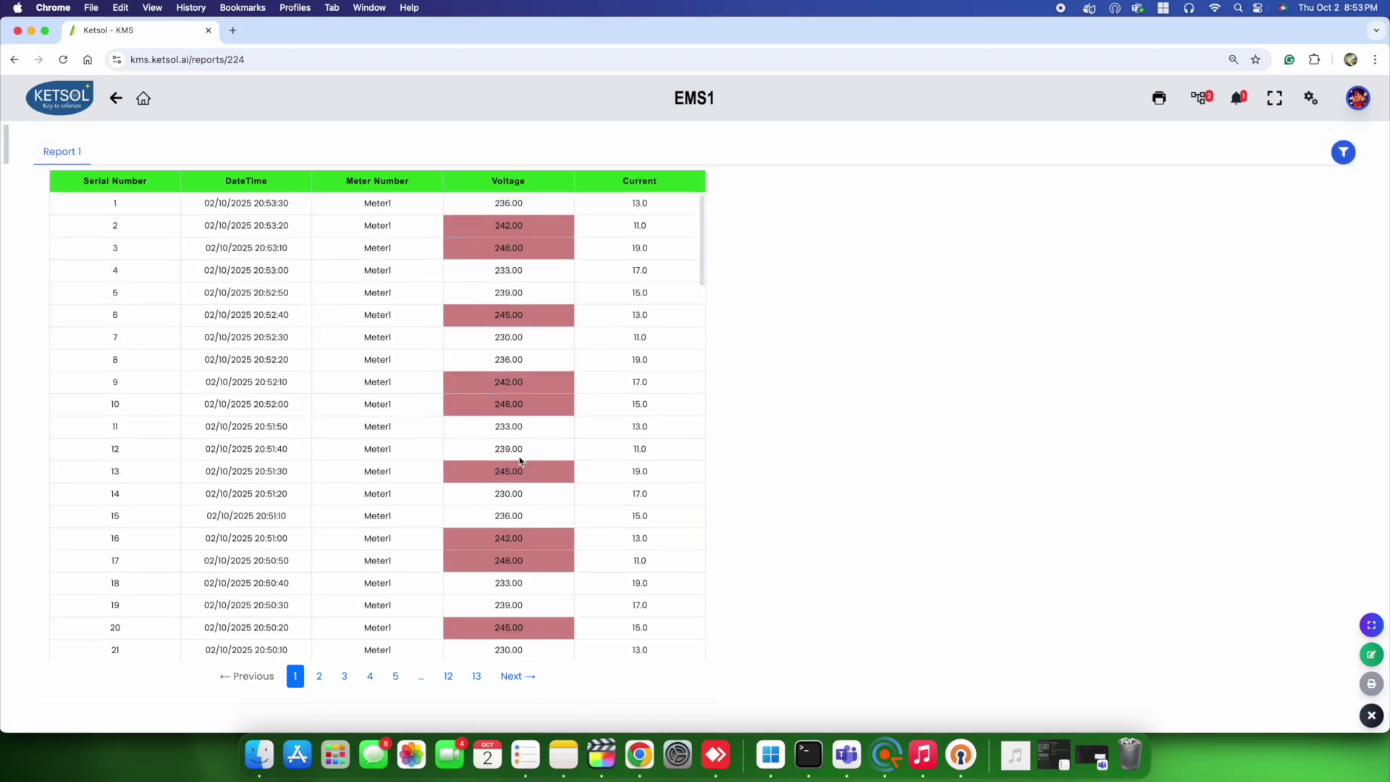